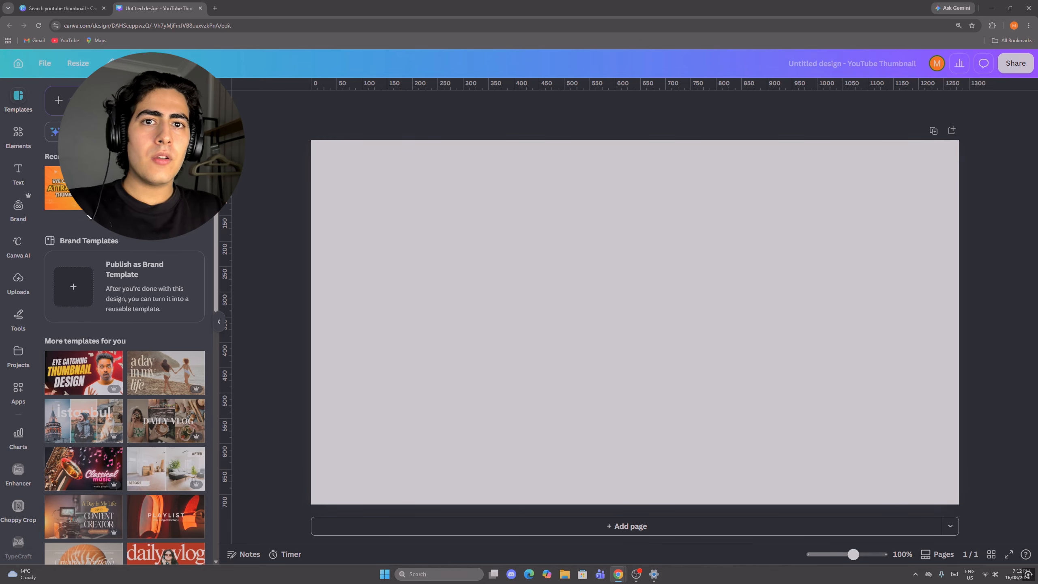
Add the uploaded photo of the shocked man with both hands raised to the canvas and remove its background.
click(18, 282)
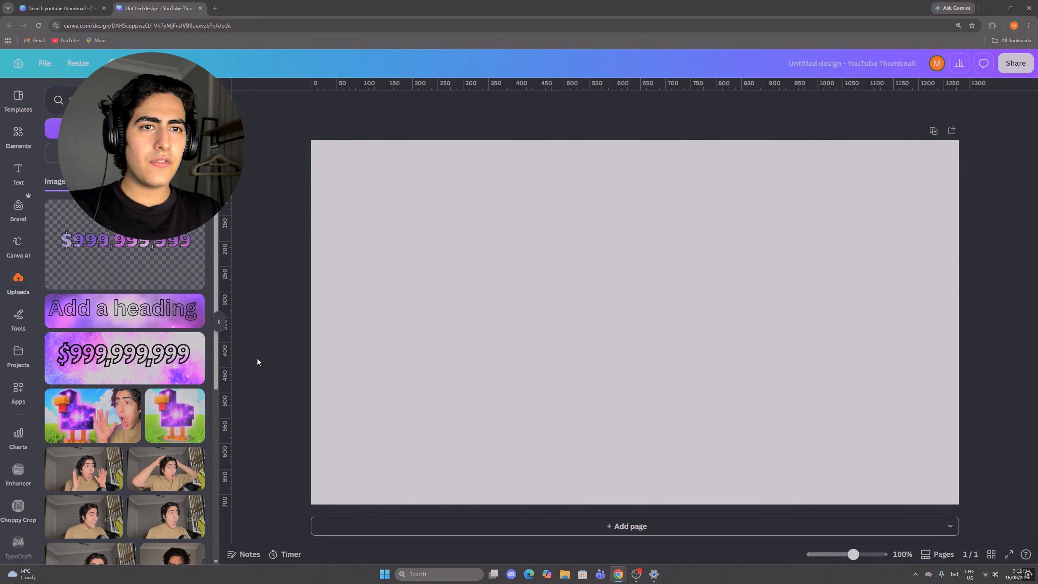
scroll(192, 330, down, 1)
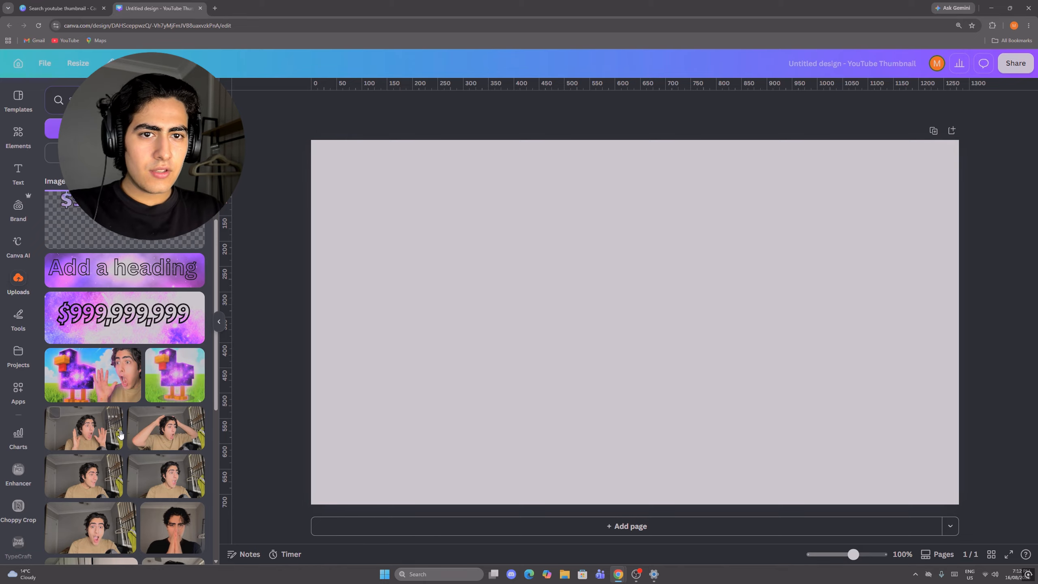
click(91, 435)
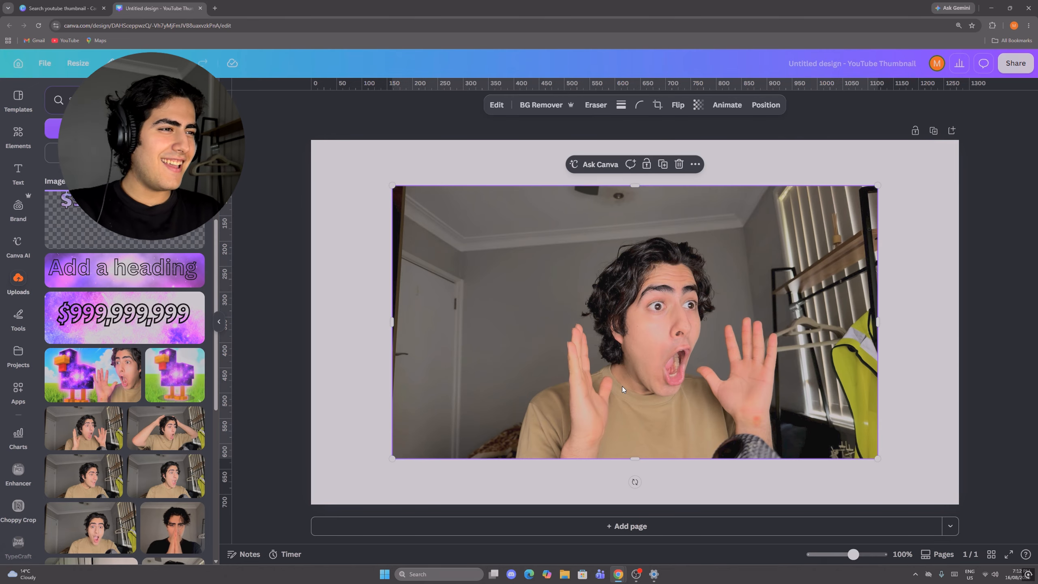
drag(641, 377, 568, 408)
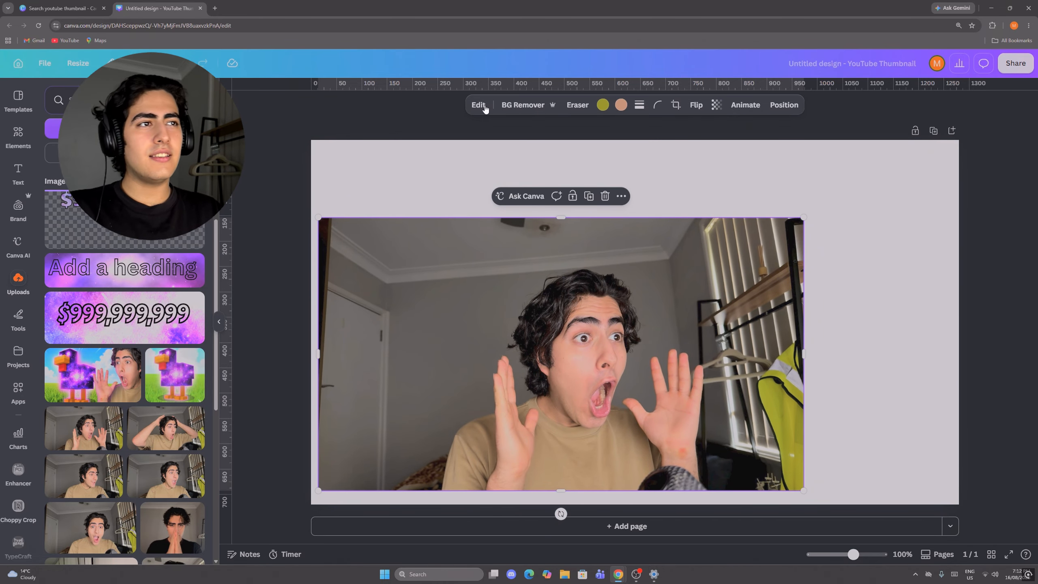
click(532, 106)
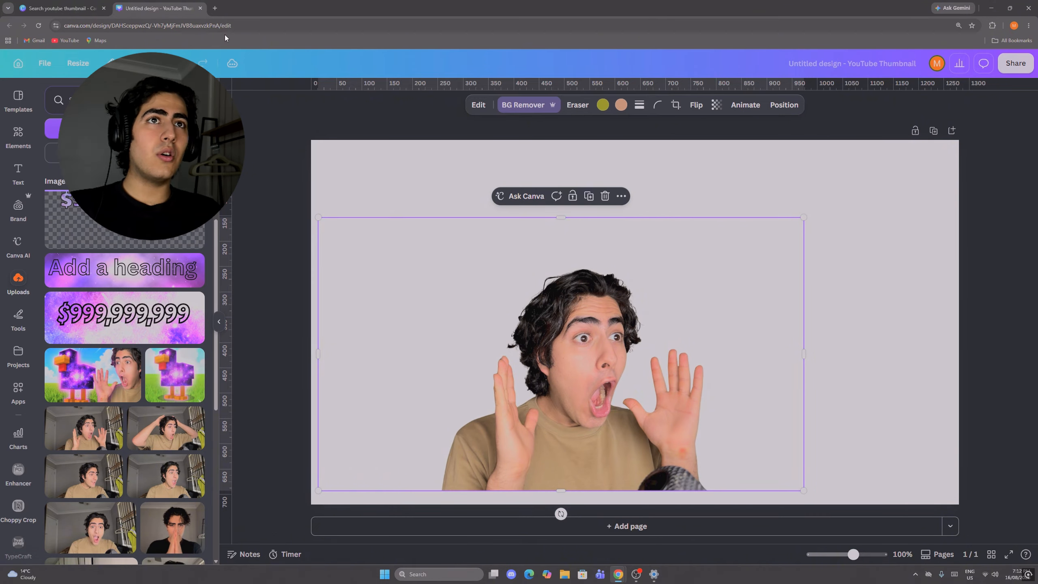
Search Google for "free background remover" and return to the thumbnail design.
click(215, 8)
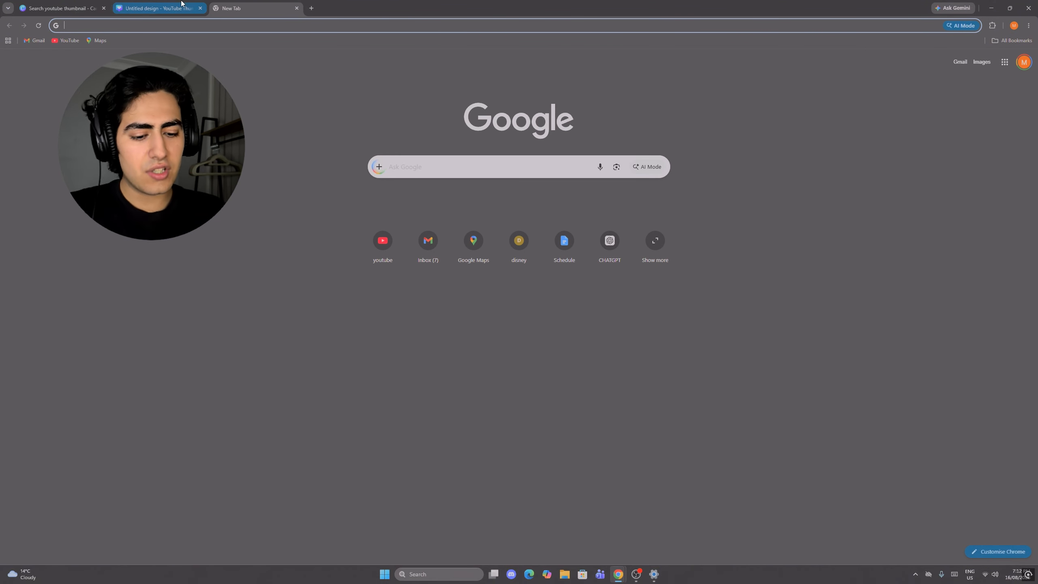
text(free backgrou)
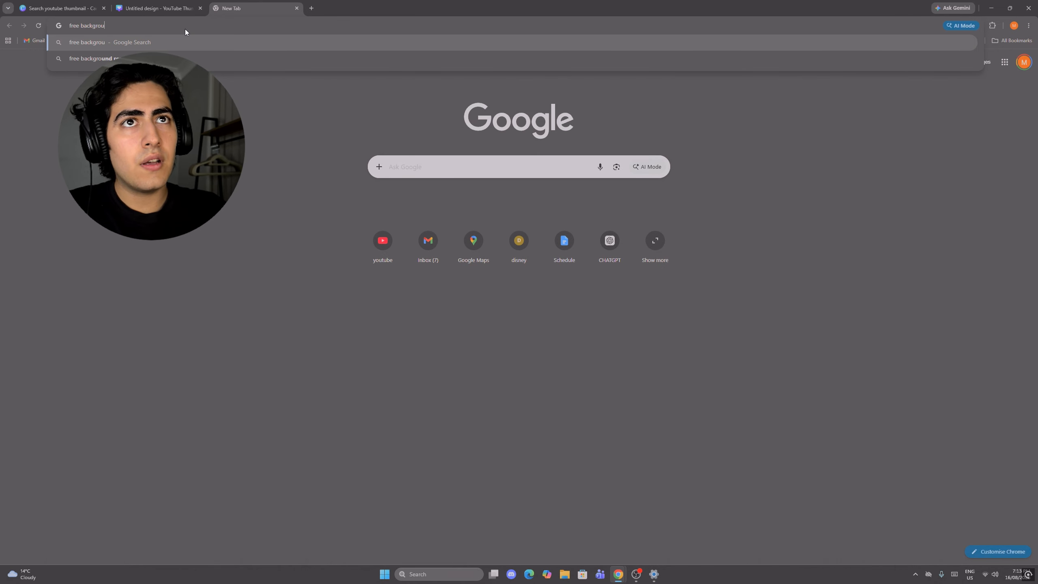
text(nd remover)
key(Return)
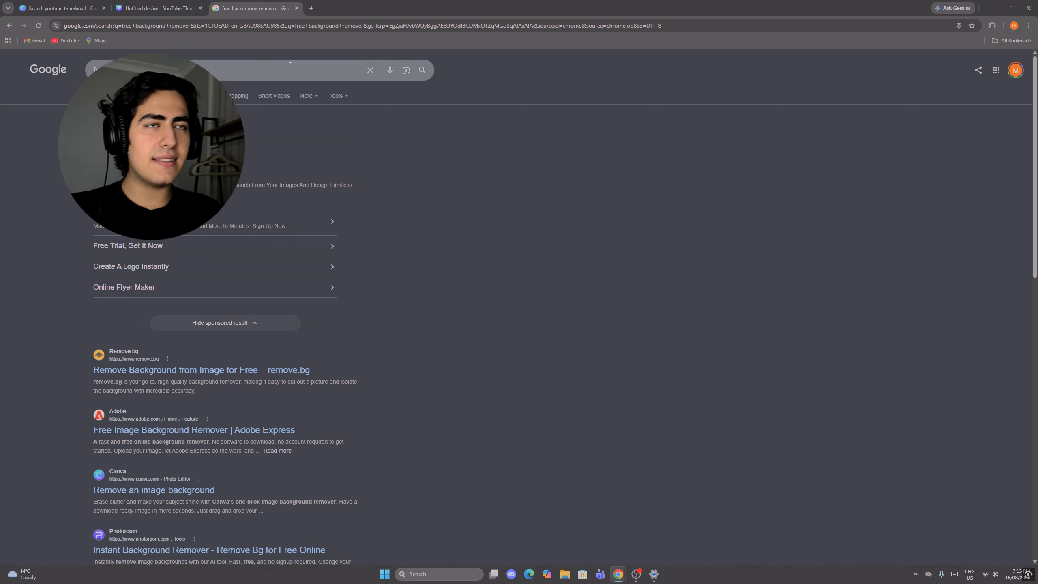
click(297, 8)
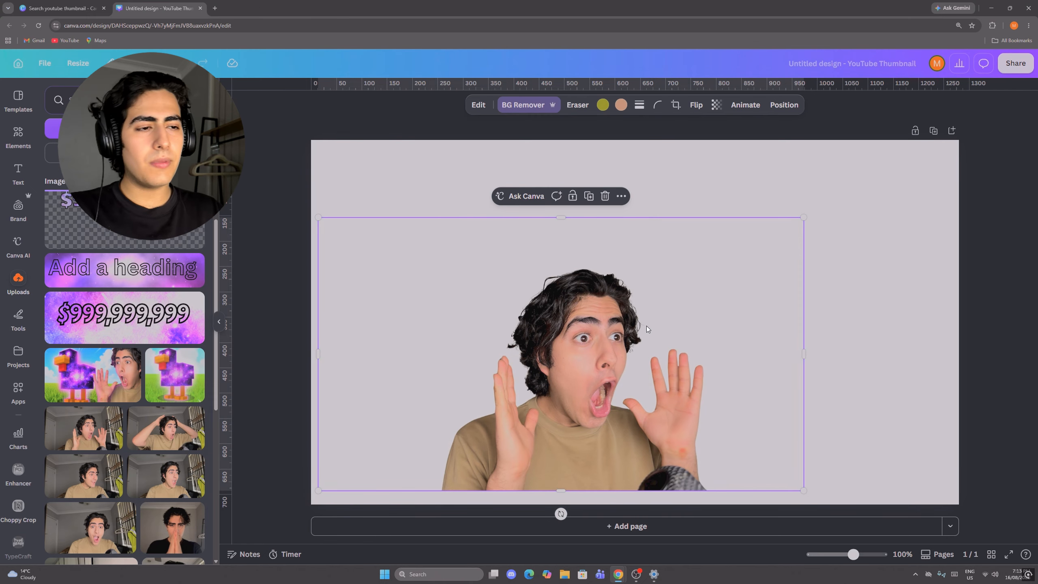
Enlarge the shocked man cutout to the full canvas height and position it against the canvas's left and bottom edges.
drag(647, 329, 534, 344)
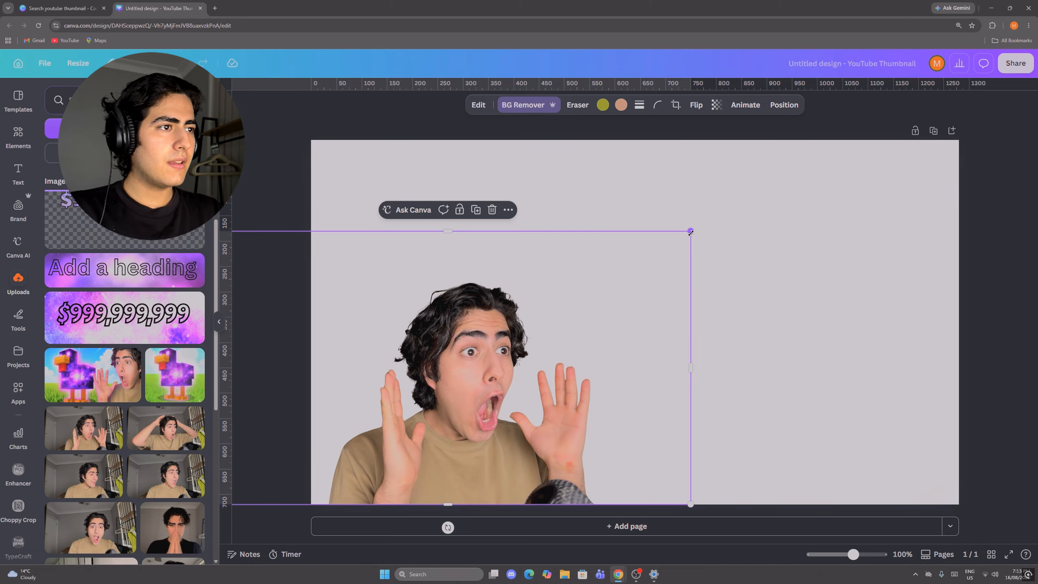
drag(691, 231, 584, 250)
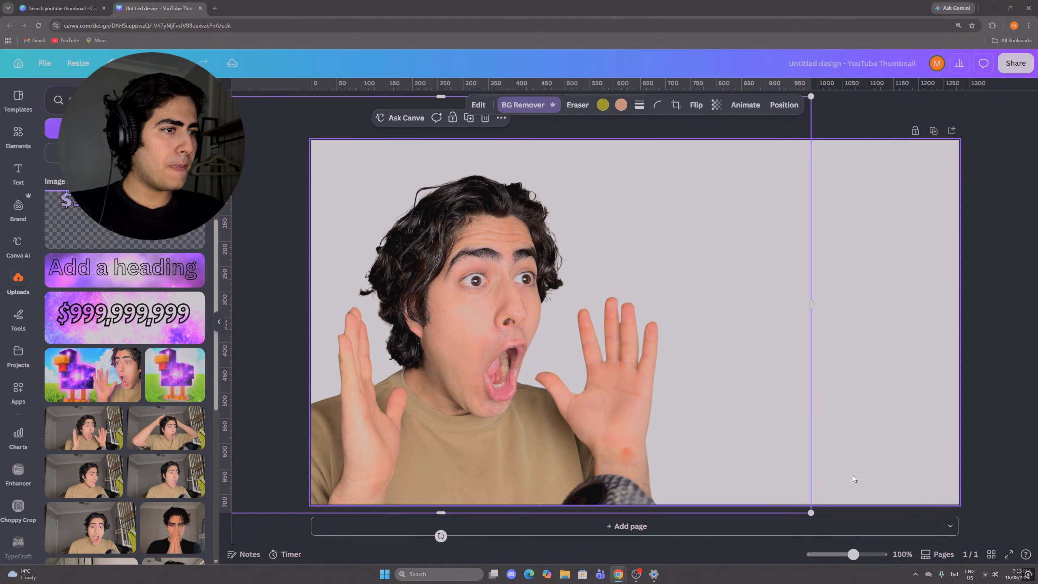
drag(853, 554, 832, 555)
drag(634, 323, 603, 319)
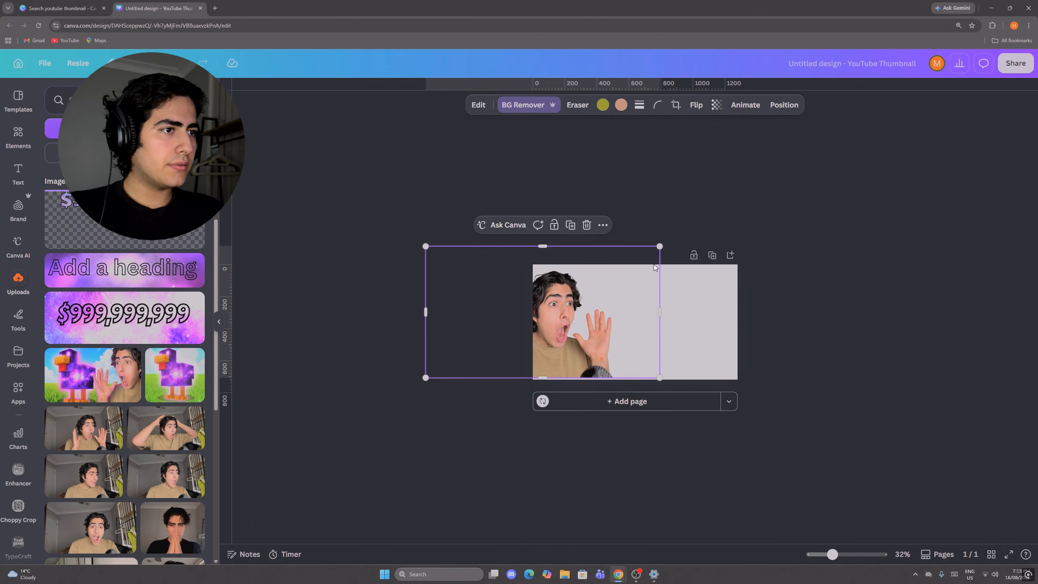
drag(660, 247, 671, 241)
drag(608, 288, 610, 294)
drag(832, 555, 844, 555)
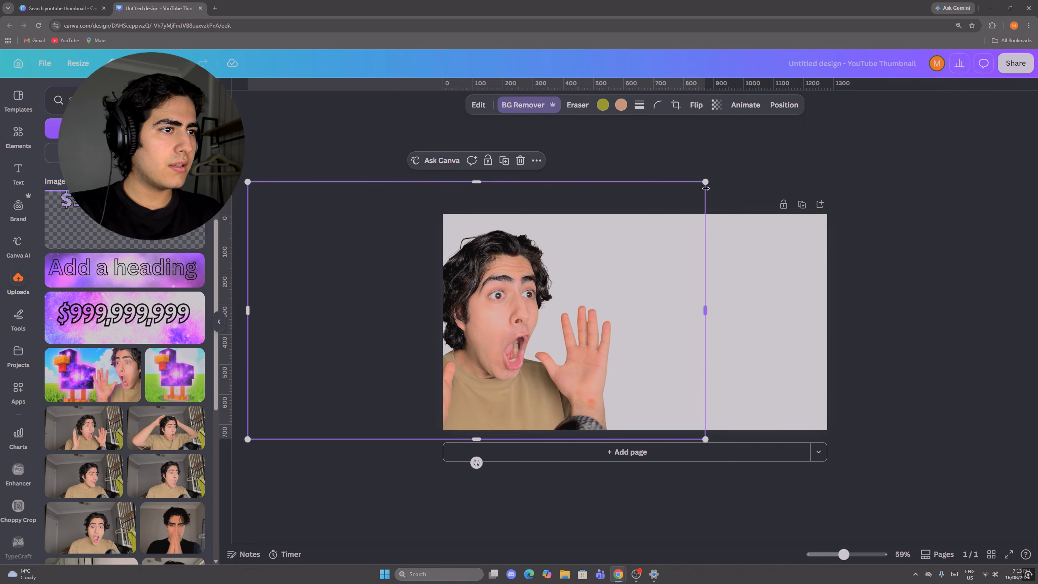
drag(706, 188, 730, 168)
drag(566, 297, 553, 286)
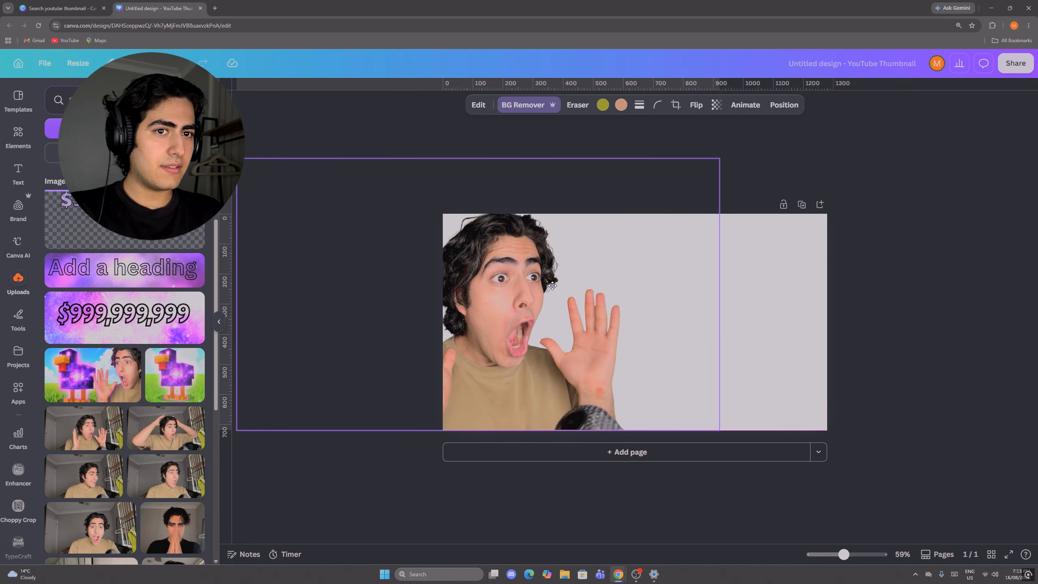
click(295, 414)
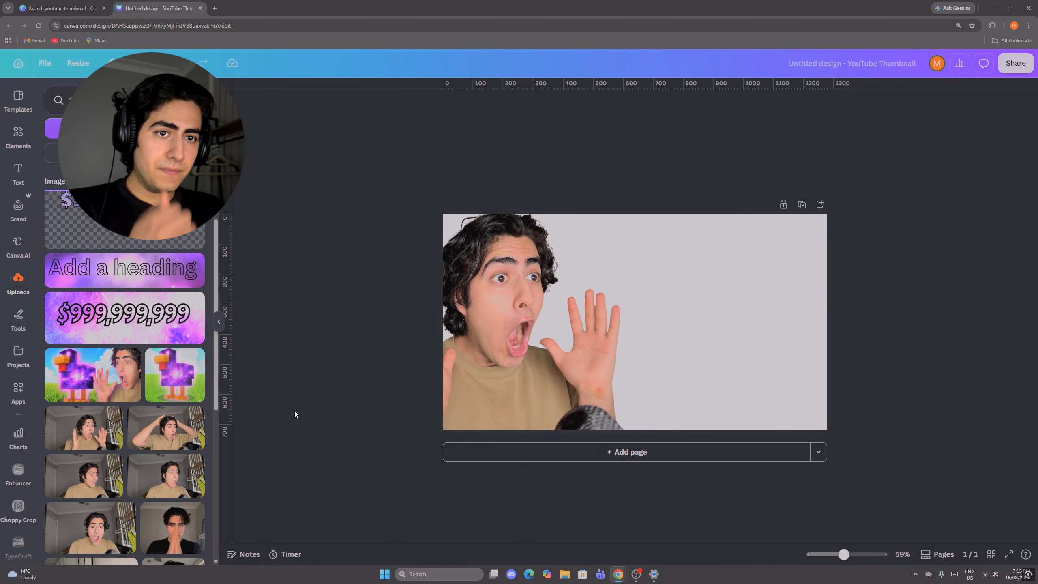
click(179, 382)
drag(639, 325, 727, 305)
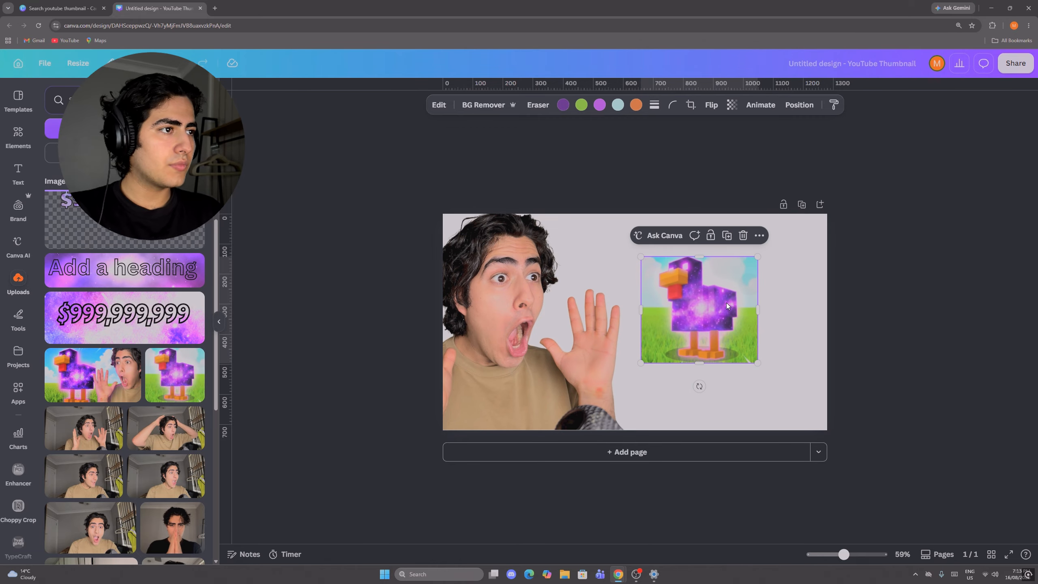
drag(668, 283, 661, 303)
key(Escape)
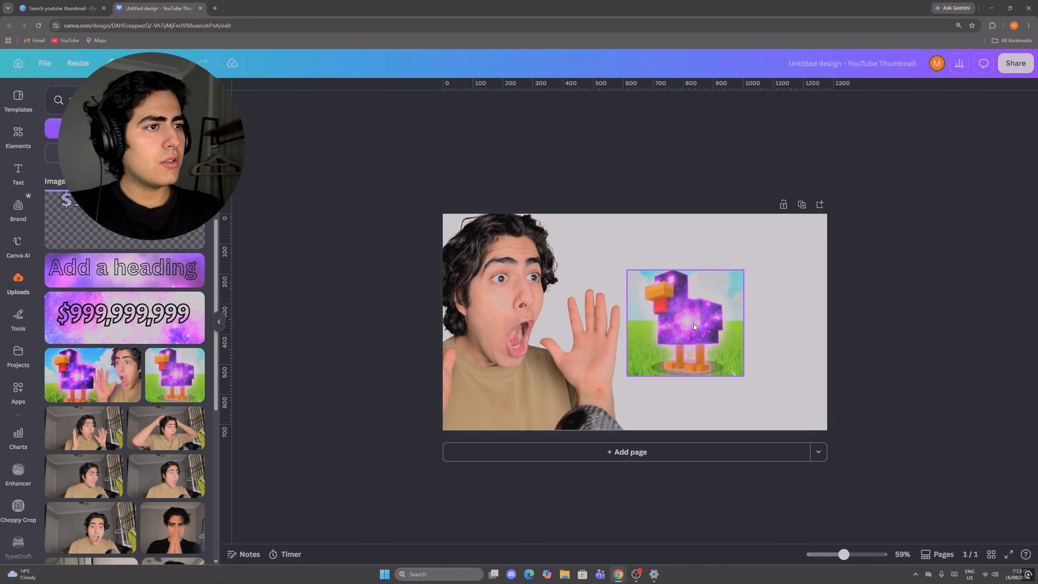
click(693, 321)
key(Delete)
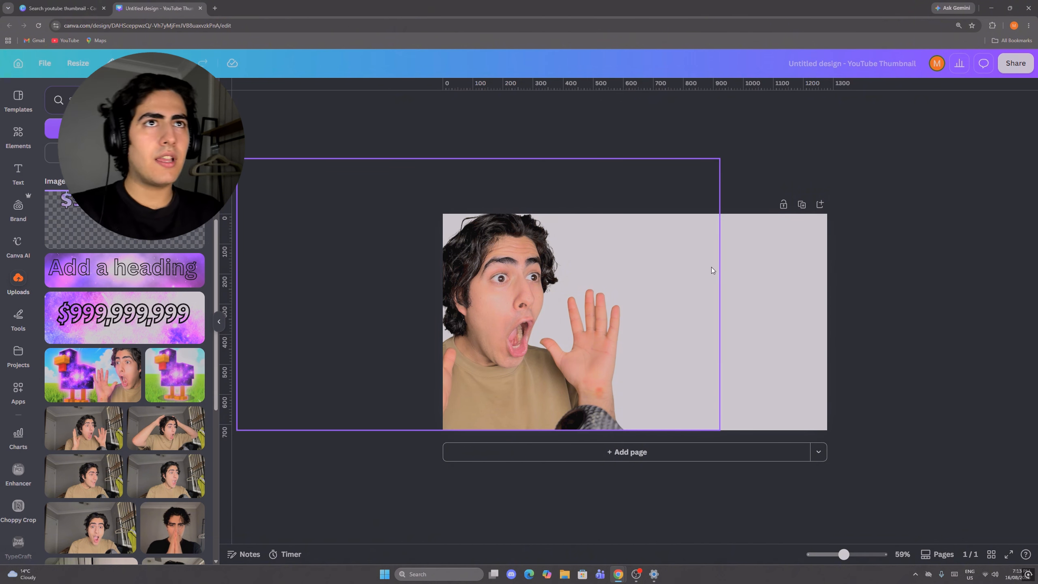
Copy a grassy Minecraft landscape from a Google image search for "minecraft 4k background" and paste it into the thumbnail design.
click(215, 8)
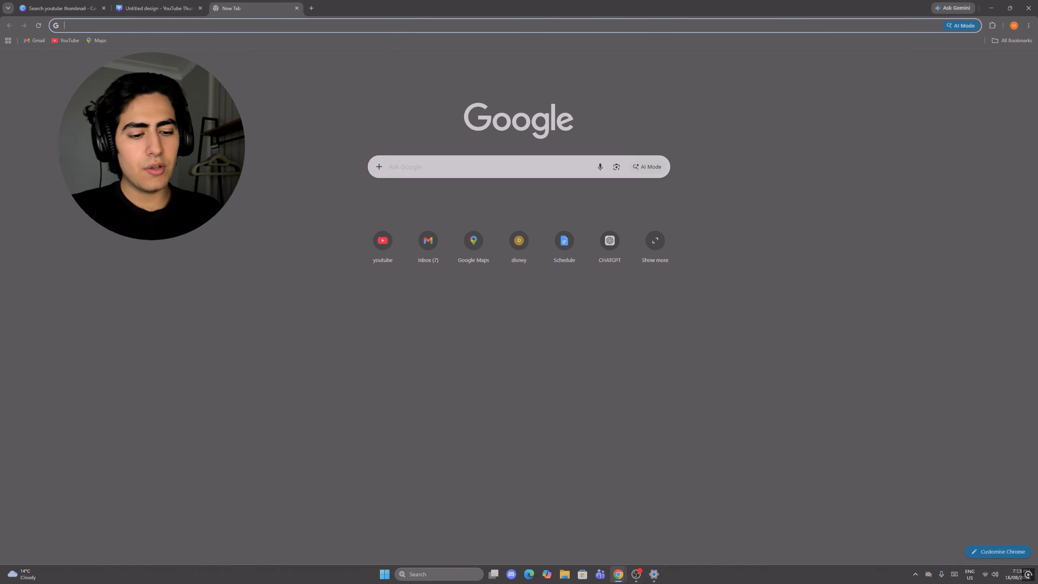
text(miecraft)
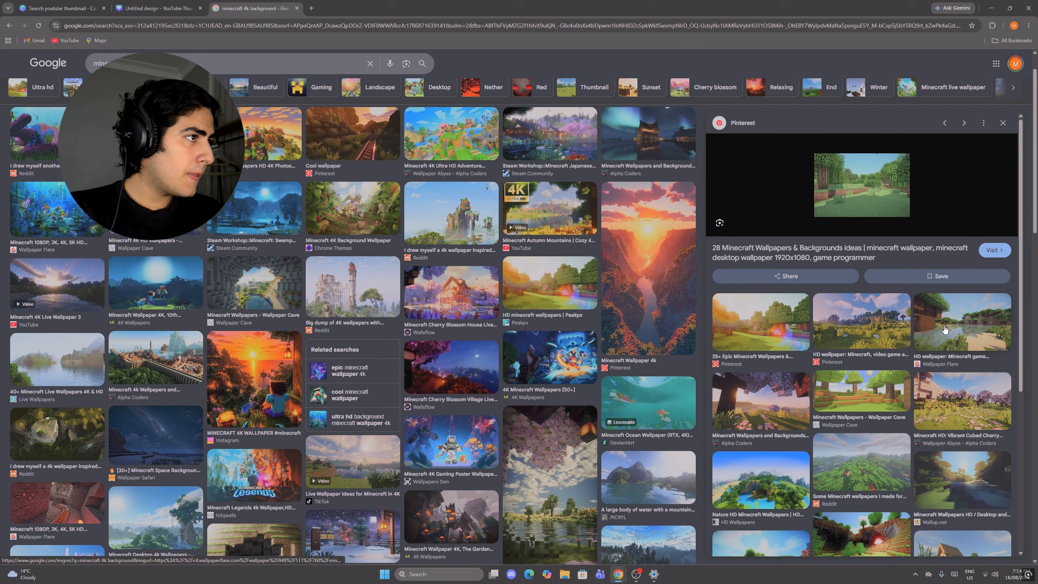
click(872, 333)
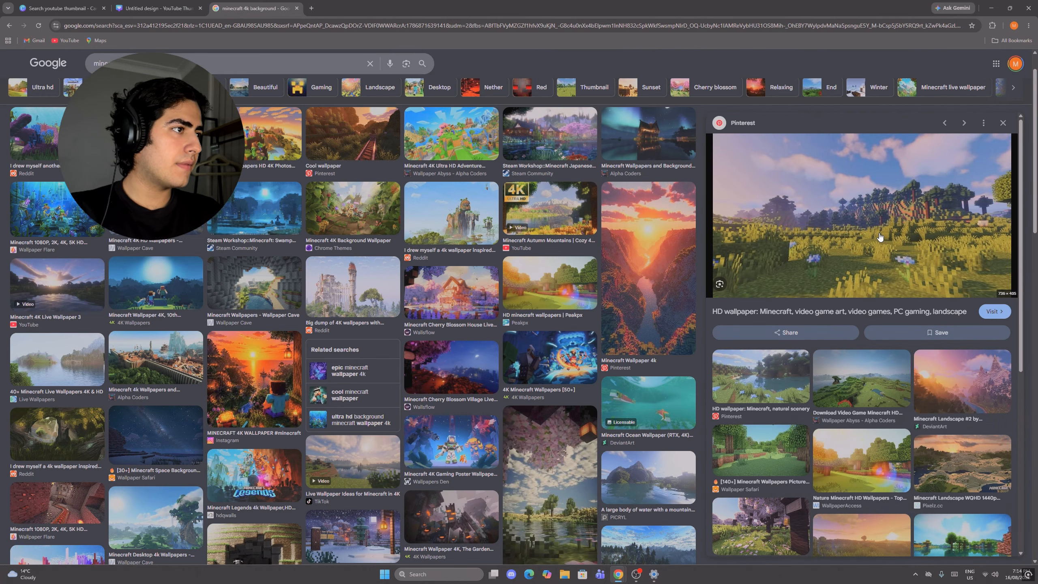
right_click(831, 227)
click(875, 374)
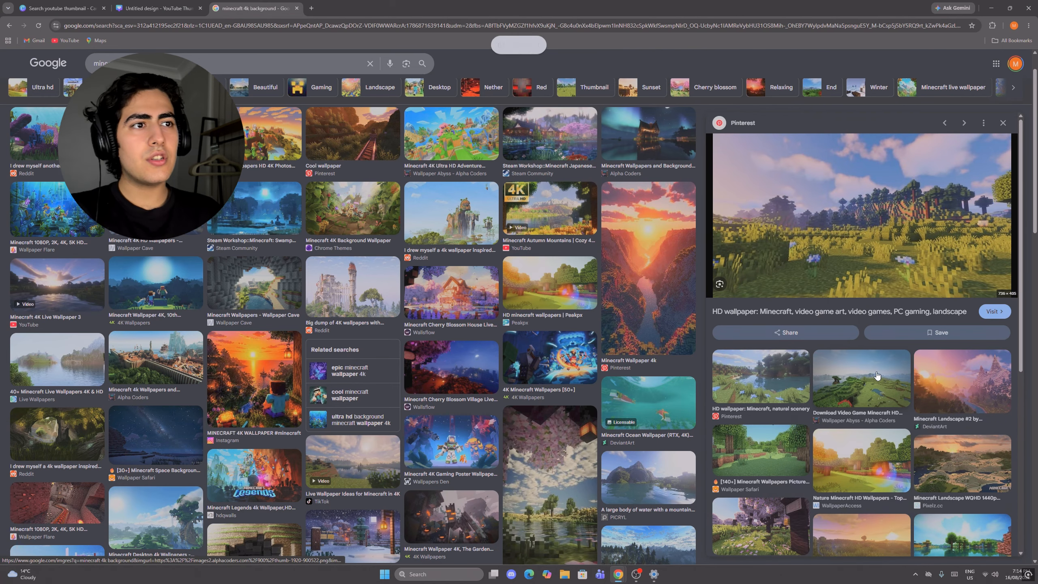
click(157, 9)
key(ctrl+v)
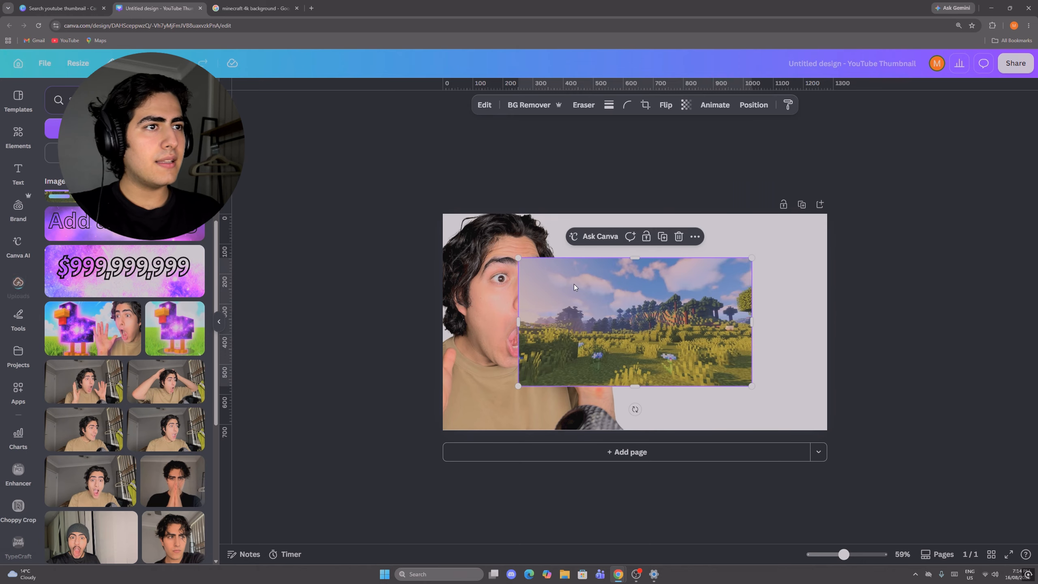
Stretch the Minecraft landscape to cover the whole canvas and send it to the back, behind the man cutout.
drag(574, 286, 499, 242)
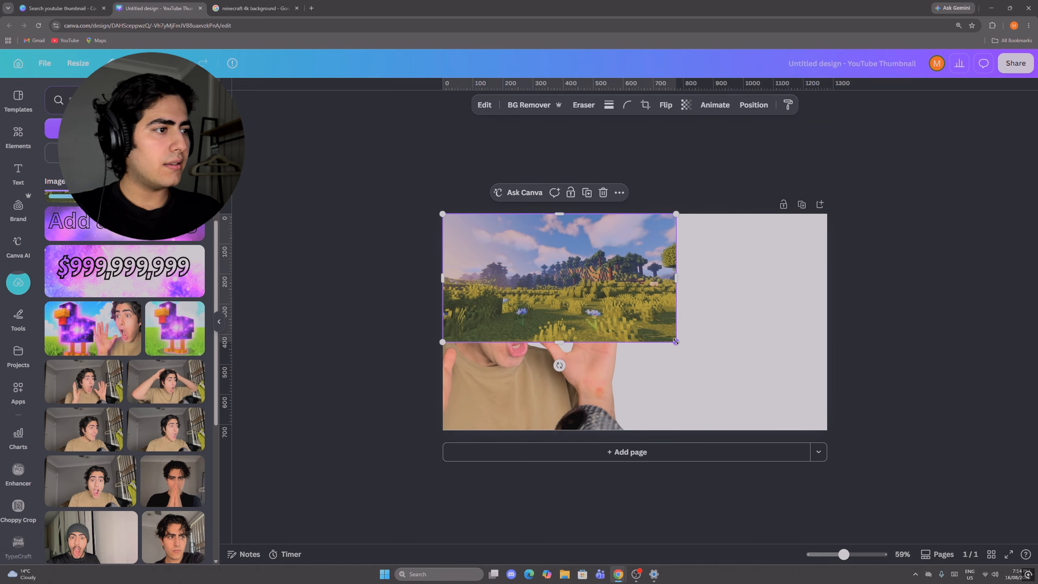
drag(676, 342, 828, 426)
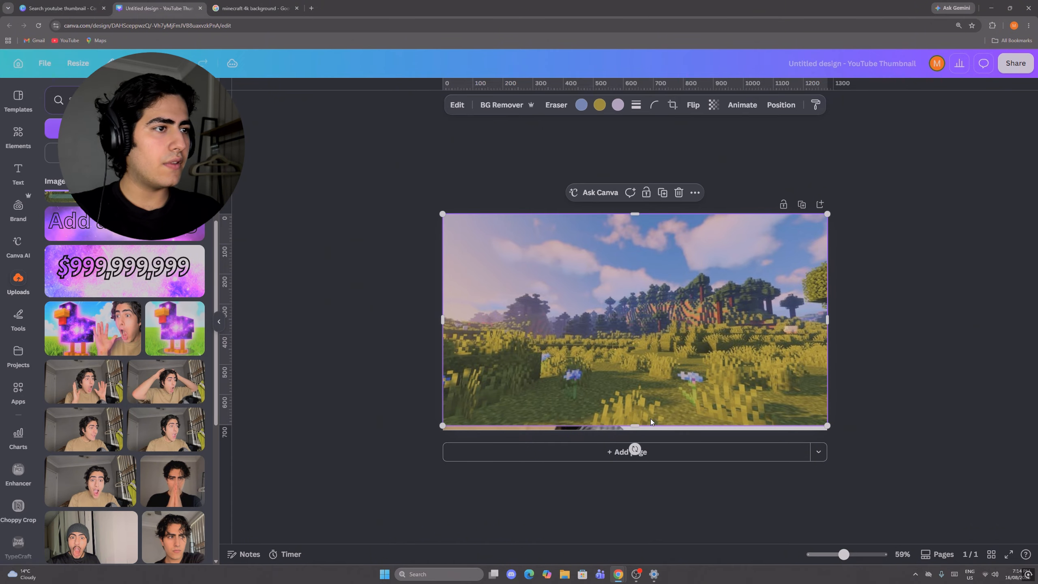
drag(634, 424, 653, 489)
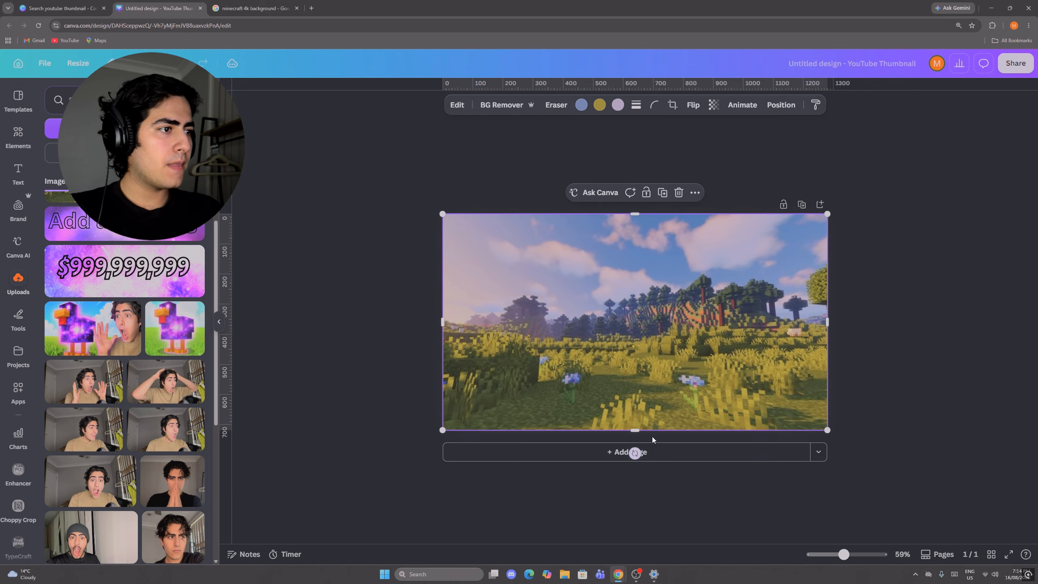
right_click(702, 362)
mouse_move(747, 368)
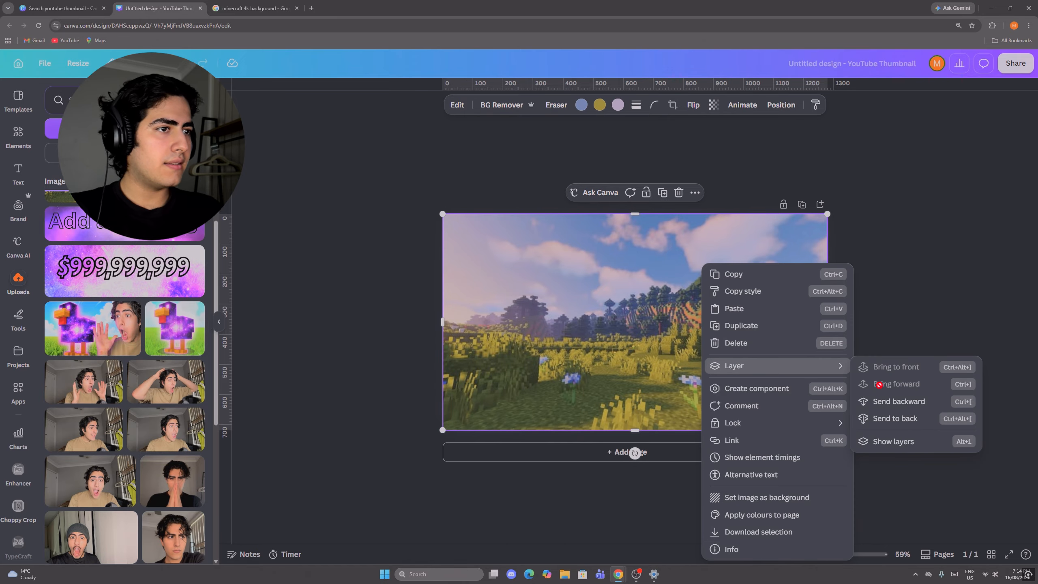
click(916, 419)
click(513, 362)
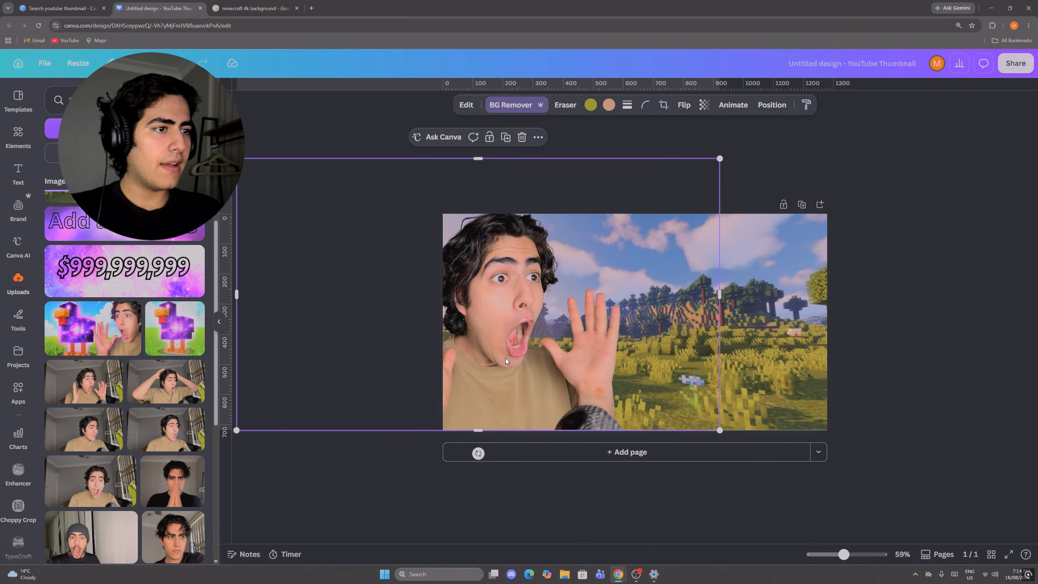
mouse_move(505, 358)
mouse_down()
mouse_move(516, 345)
mouse_move(501, 368)
mouse_move(506, 356)
mouse_up()
click(878, 373)
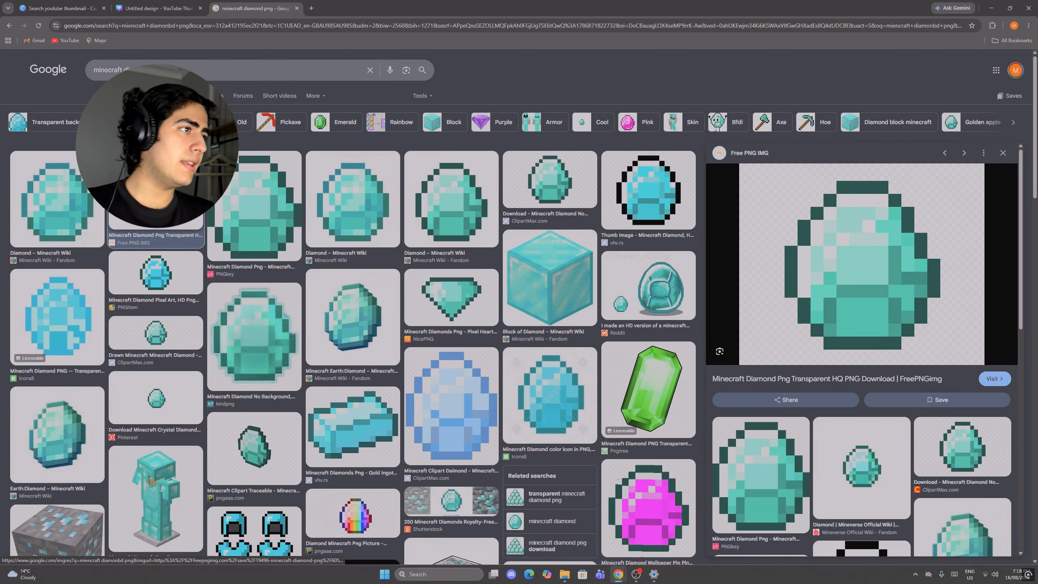
Copy the transparent Minecraft diamond image from Google, paste it into the thumbnail and place it slightly reduced beside the man's raised hand.
right_click(842, 283)
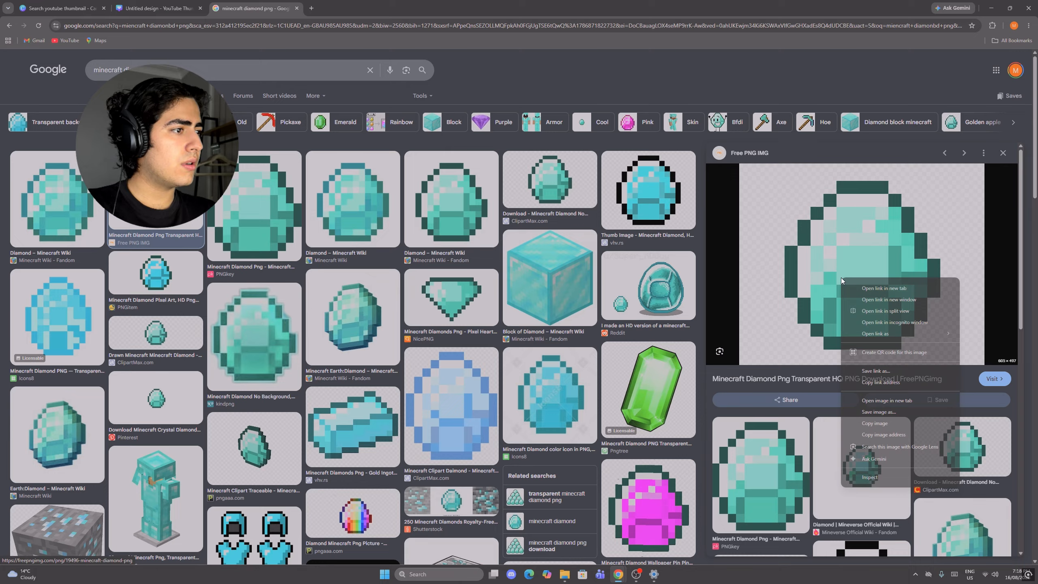
click(880, 423)
click(157, 8)
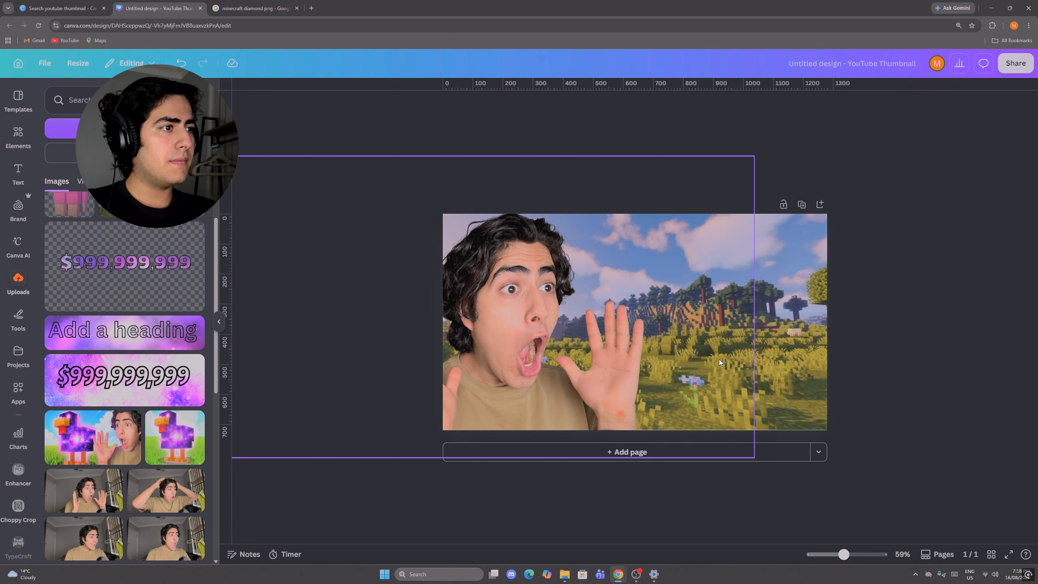
key(ctrl+v)
drag(632, 339, 728, 348)
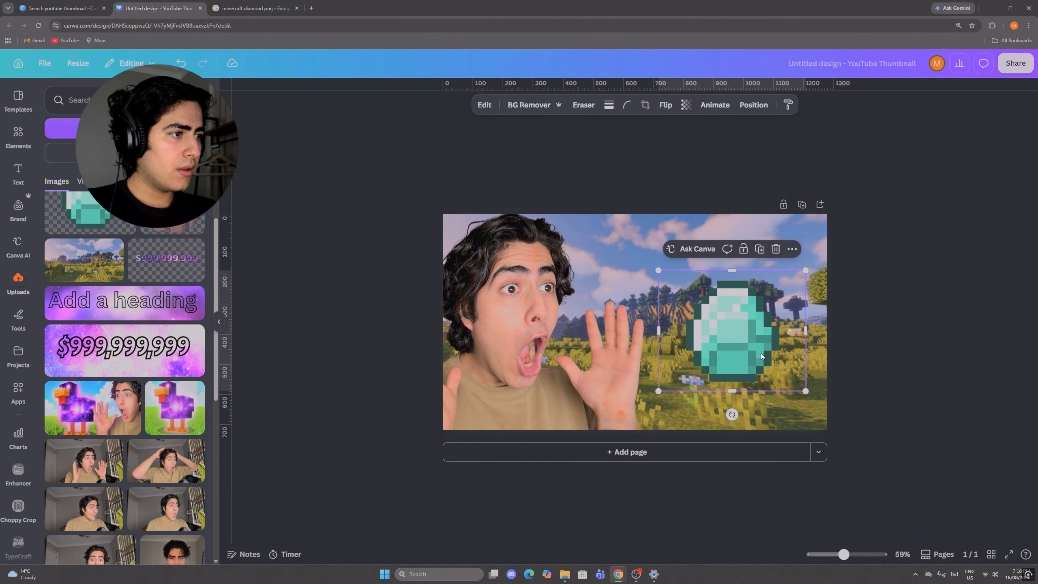
drag(806, 391, 775, 368)
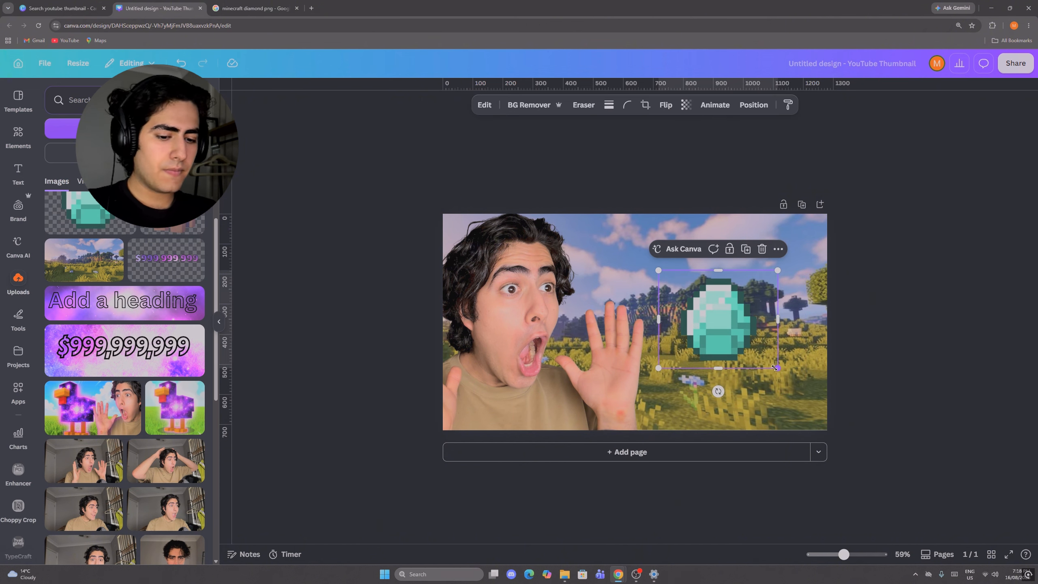
drag(731, 326, 750, 336)
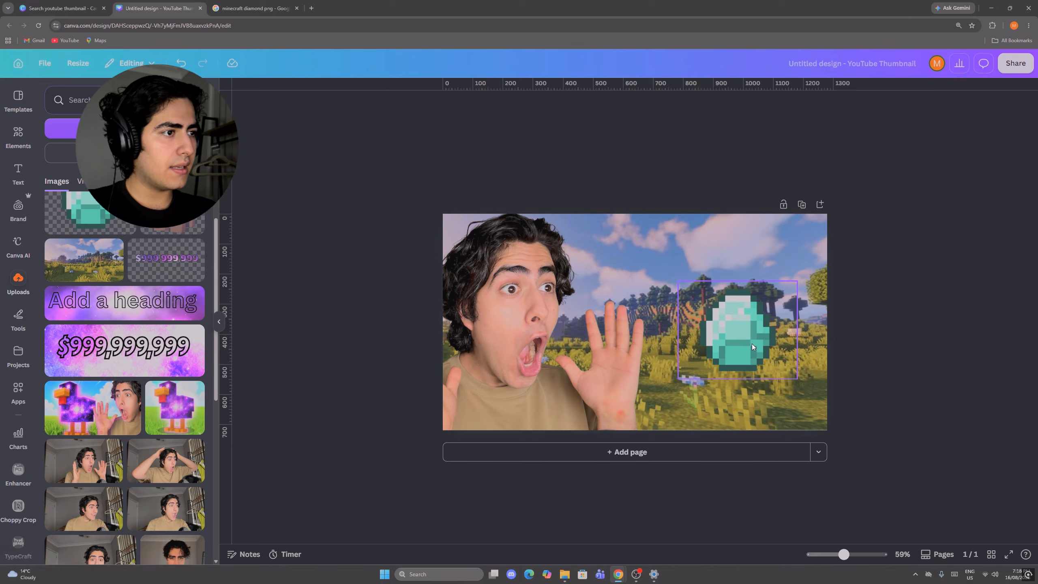
Paste another diamond, tilt it counter-clockwise and shrink it to sit between the man's raised hand and the first diamond.
key(ctrl+v)
drag(657, 322, 702, 354)
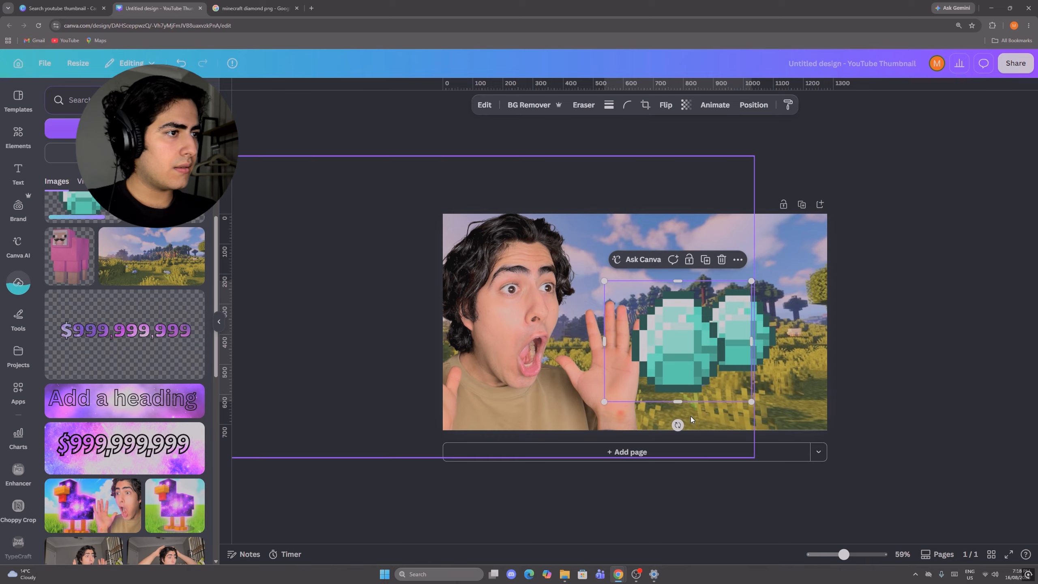
drag(691, 417, 704, 416)
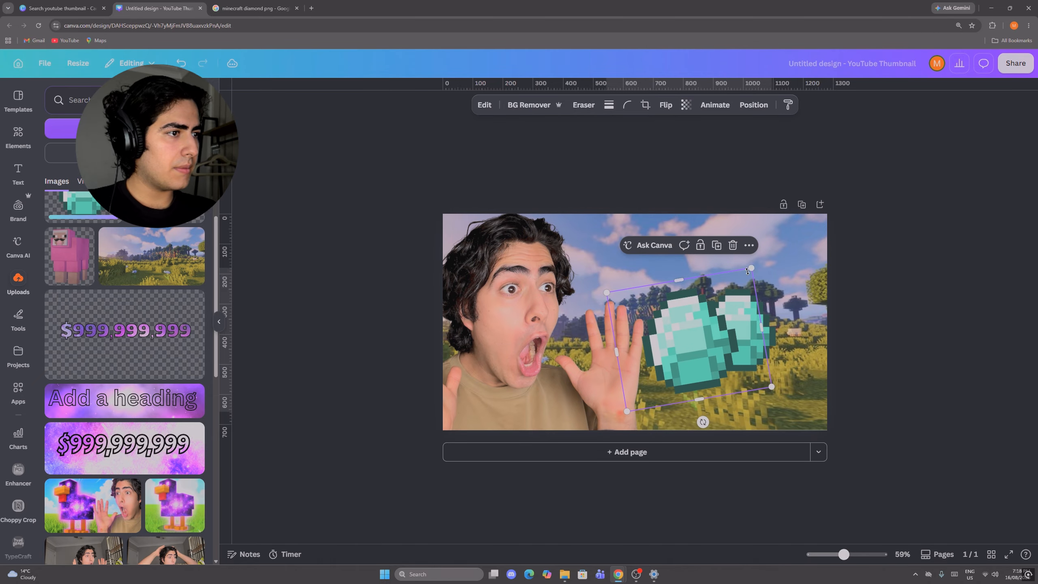
drag(749, 271, 719, 306)
Duplicate the tilted diamond, tilt the copy clockwise and place it on the other side of the upright diamond.
drag(697, 360, 795, 360)
key(ctrl+d)
drag(789, 402, 763, 402)
drag(792, 320, 792, 328)
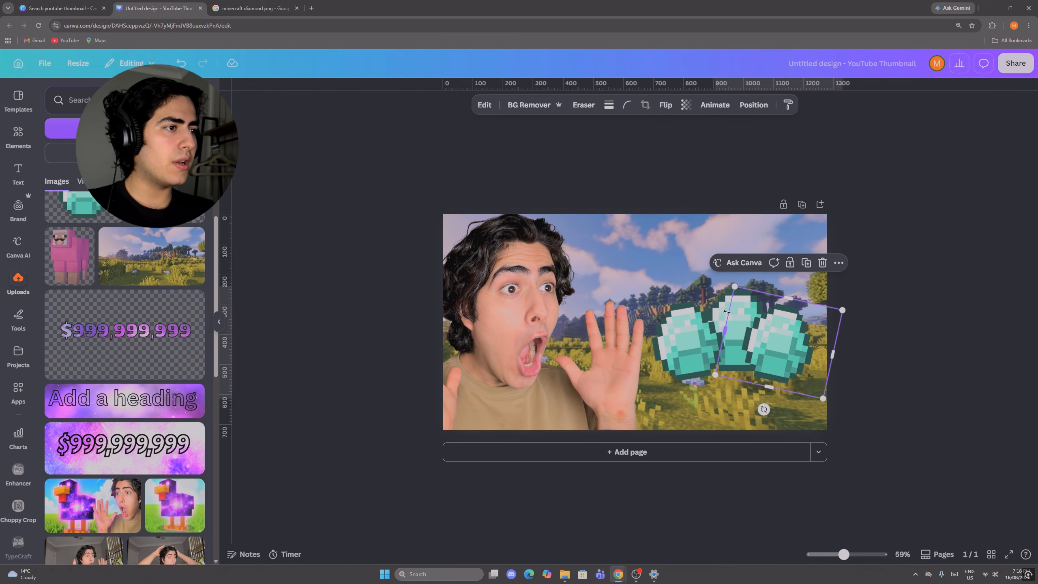
Reorder the layers so the upright middle diamond sits in front of both tilted diamonds.
click(725, 310)
mouse_move(694, 339)
mouse_down()
mouse_move(661, 325)
mouse_move(697, 332)
mouse_up()
right_click(699, 332)
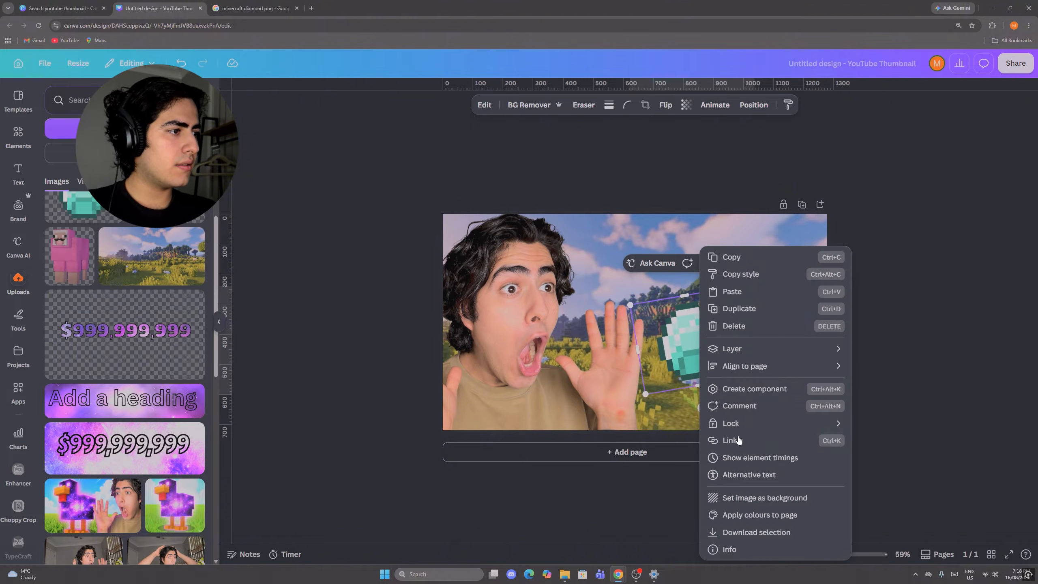
mouse_move(752, 351)
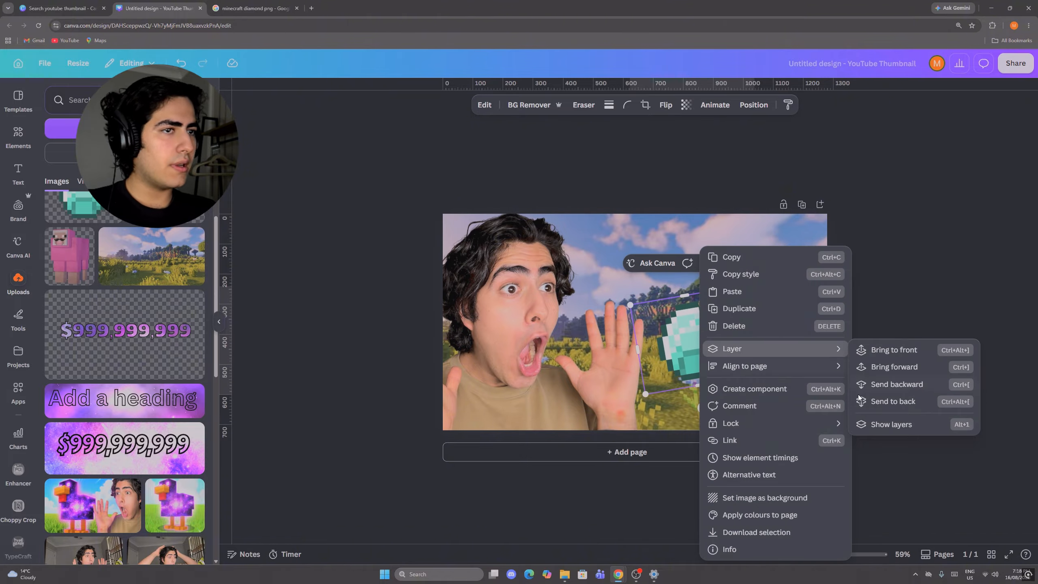
click(895, 426)
drag(144, 245, 149, 178)
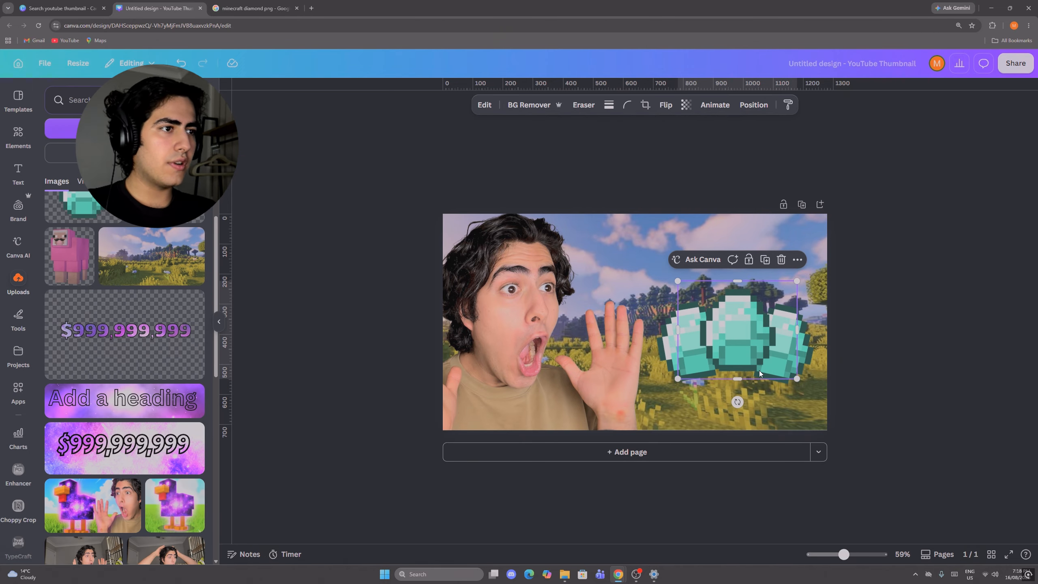
click(849, 359)
mouse_move(844, 554)
mouse_down()
mouse_move(834, 554)
mouse_move(843, 556)
mouse_up()
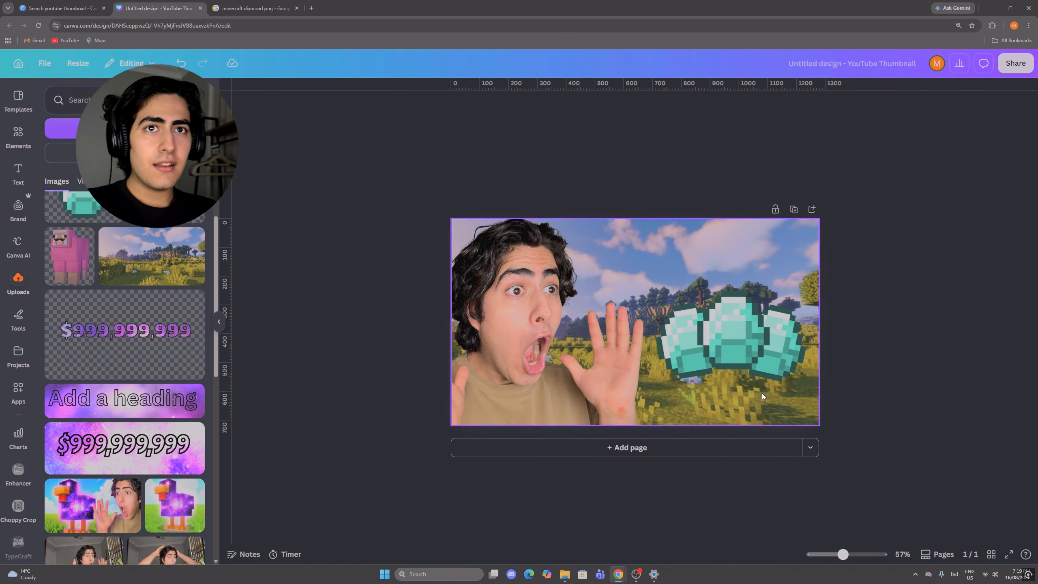
Search the graphics elements for "shadow" and add the soft dark oval shadow to the design.
click(572, 381)
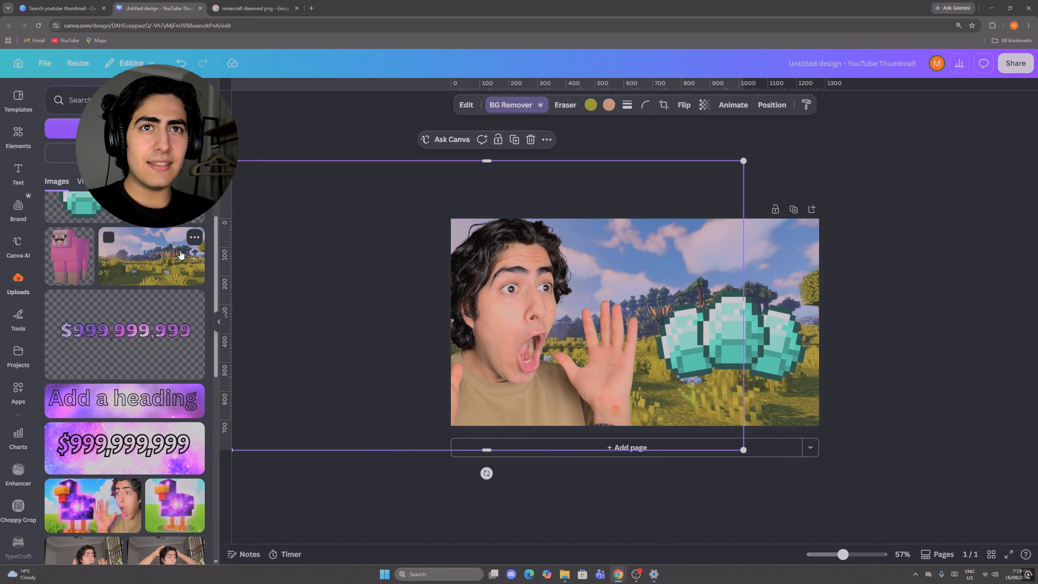
click(17, 133)
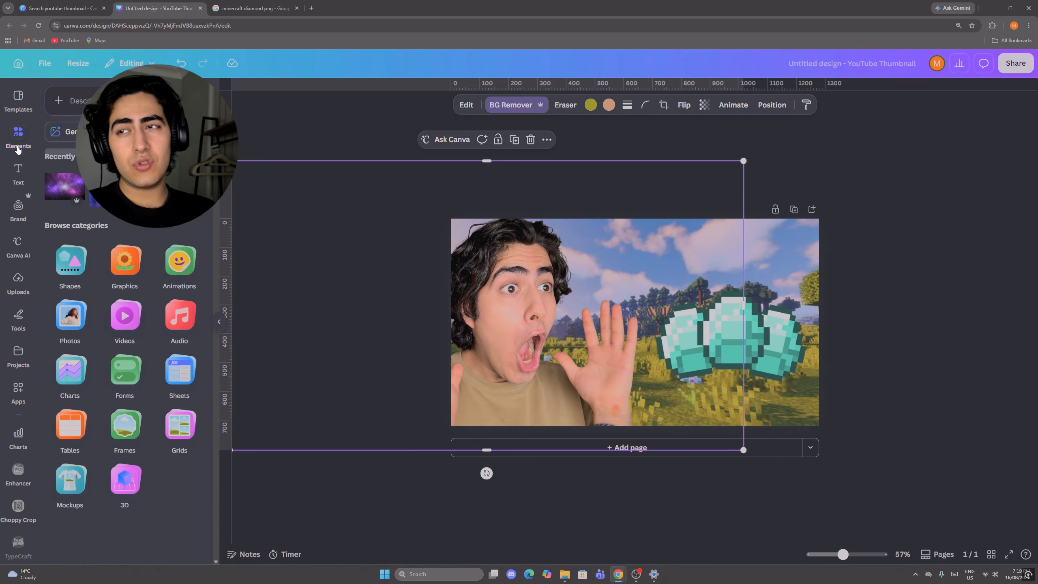
click(123, 100)
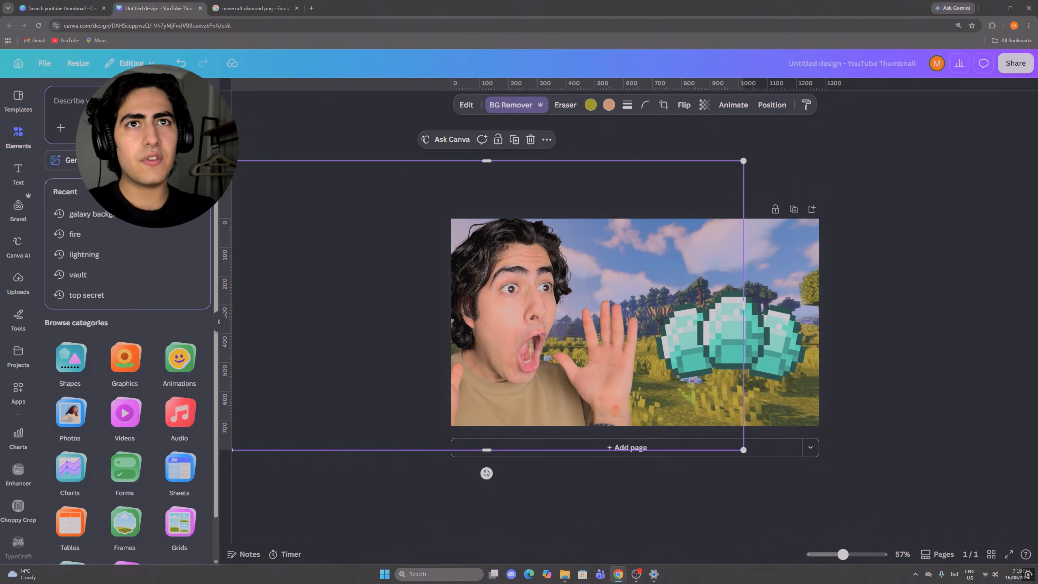
text(shadow)
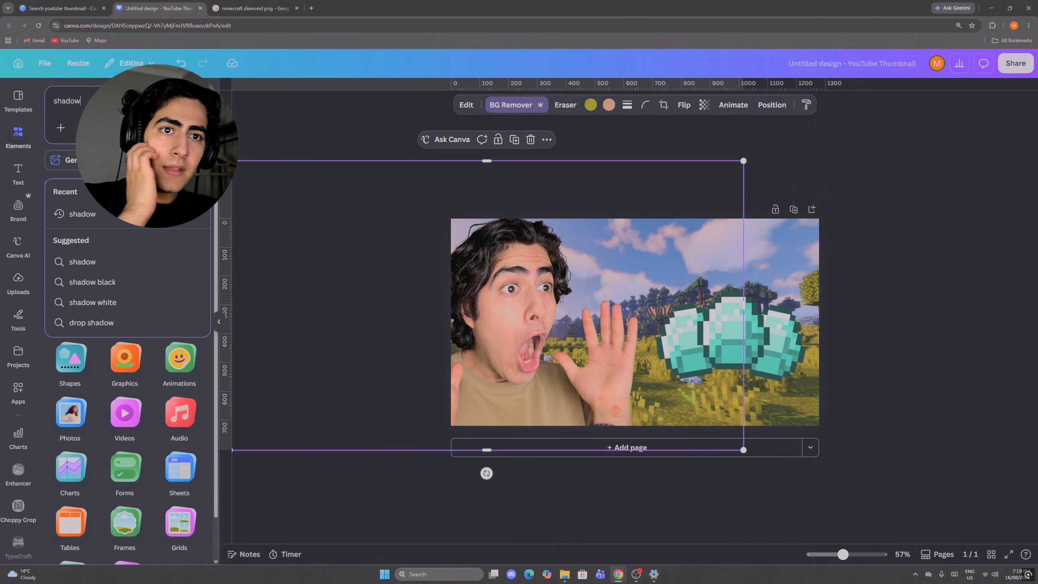
key(Return)
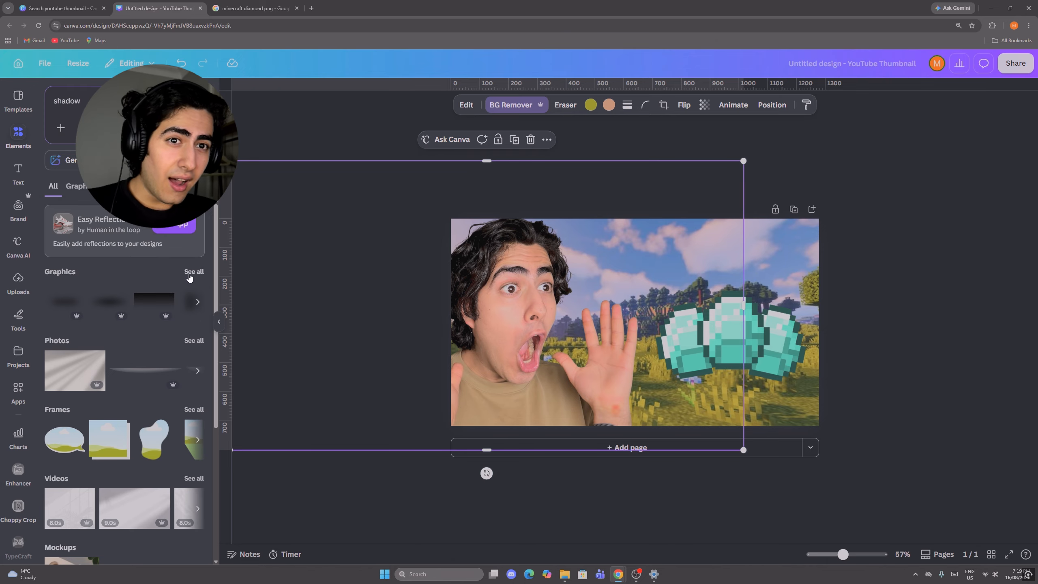
click(190, 273)
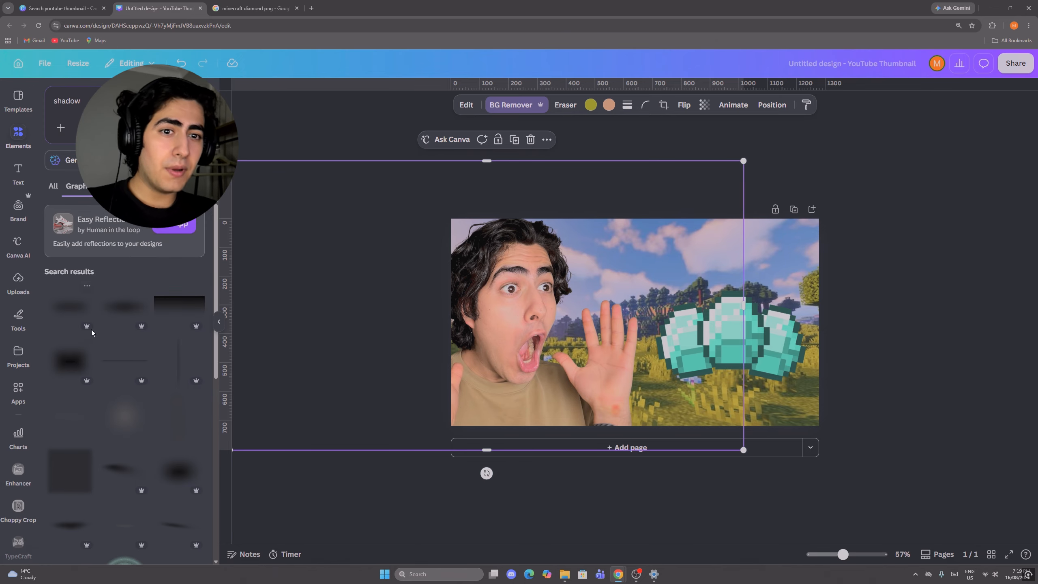
scroll(147, 420, down, 1)
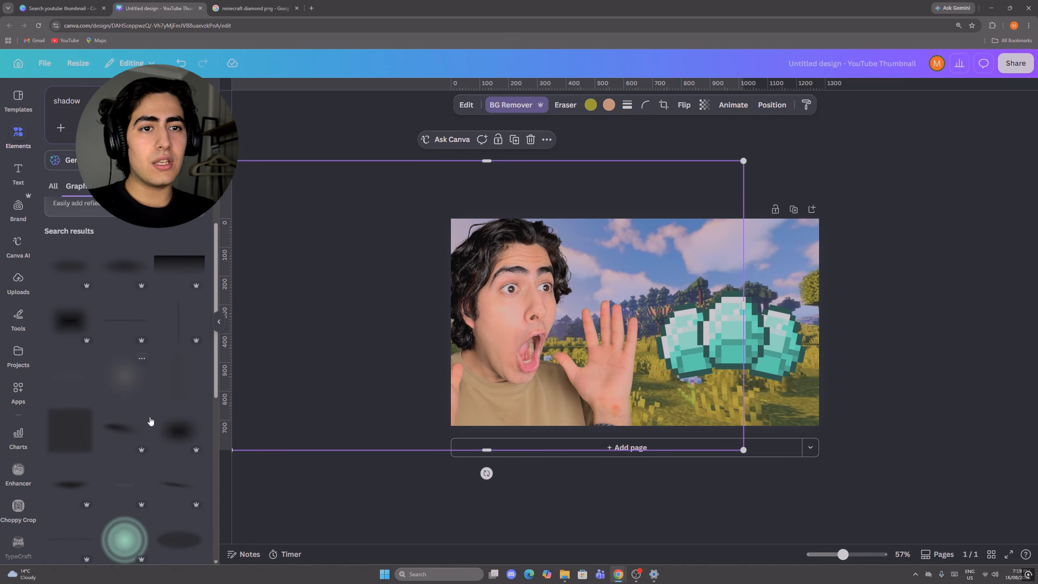
scroll(189, 423, down, 3)
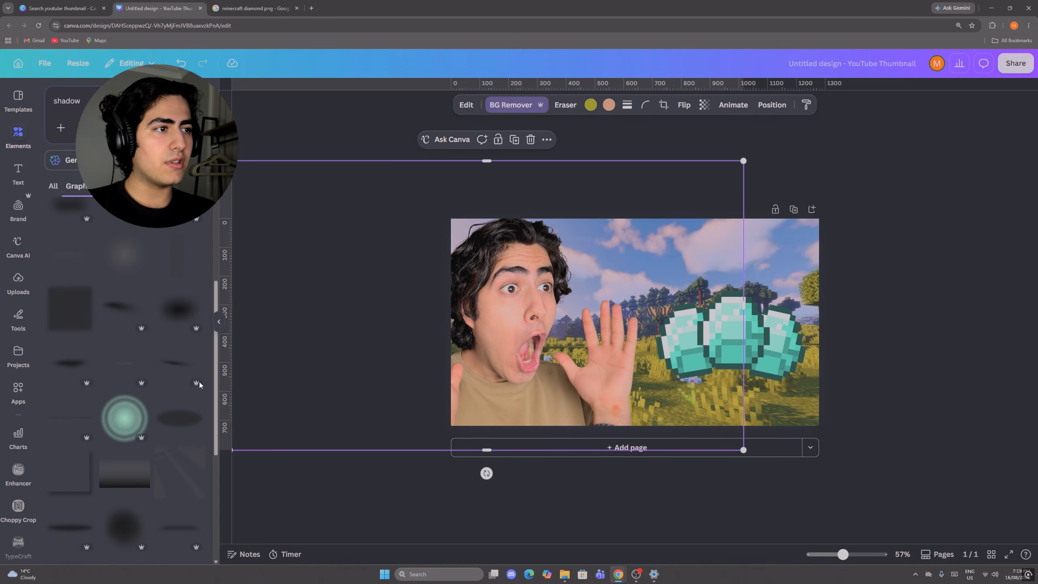
click(180, 421)
Shrink the oval shadow to about the width of the three diamonds and place it over their lower edges.
drag(661, 276, 708, 326)
drag(843, 299, 672, 371)
drag(614, 407, 756, 399)
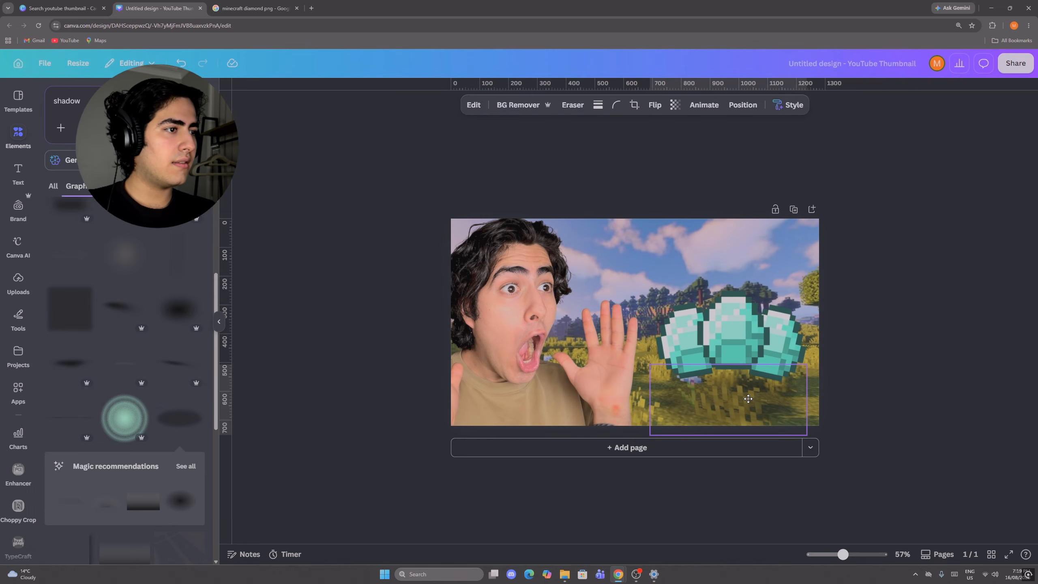
click(884, 423)
mouse_move(842, 554)
mouse_down()
mouse_move(830, 554)
mouse_move(859, 555)
mouse_move(849, 555)
mouse_up()
click(812, 440)
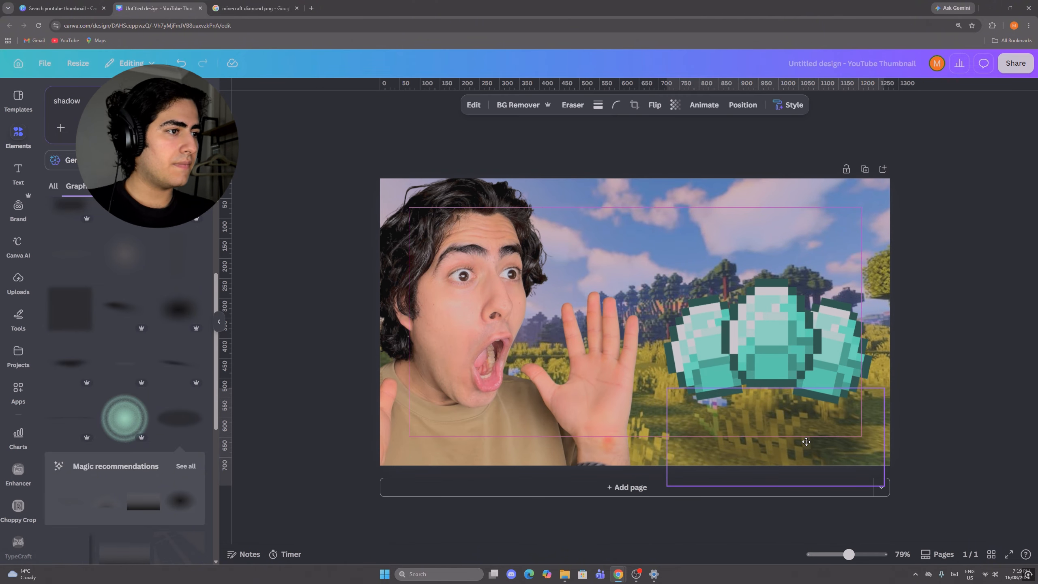
drag(808, 440, 801, 396)
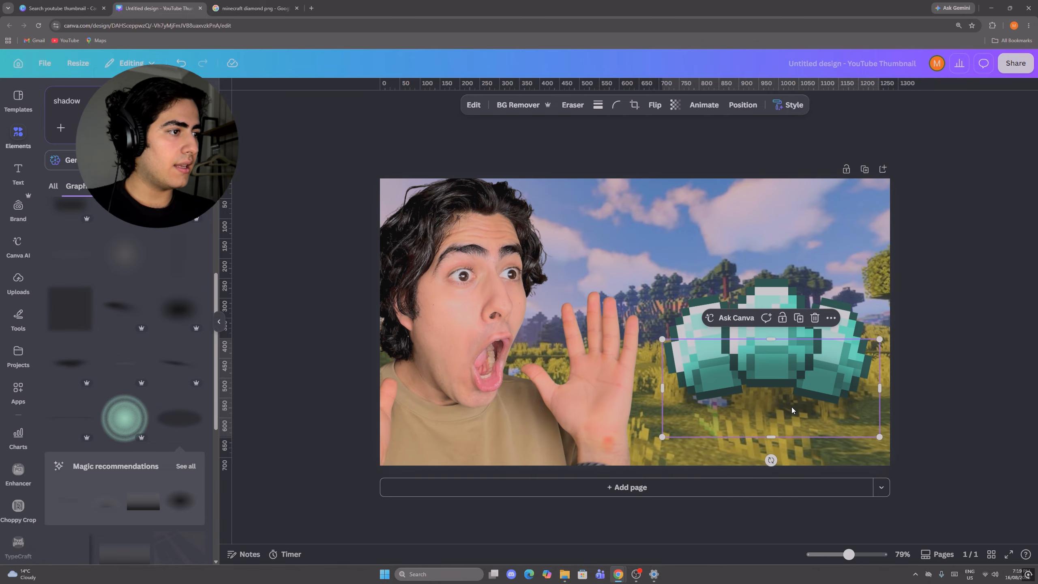
Move the shadow layer directly beneath all three diamonds and above the man cutout.
right_click(810, 388)
mouse_move(892, 347)
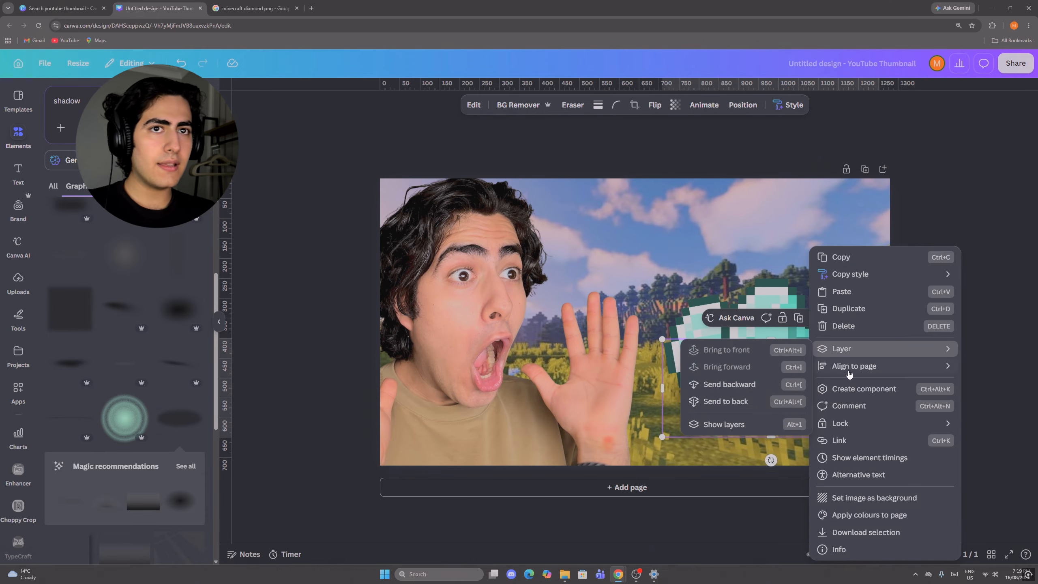
click(720, 426)
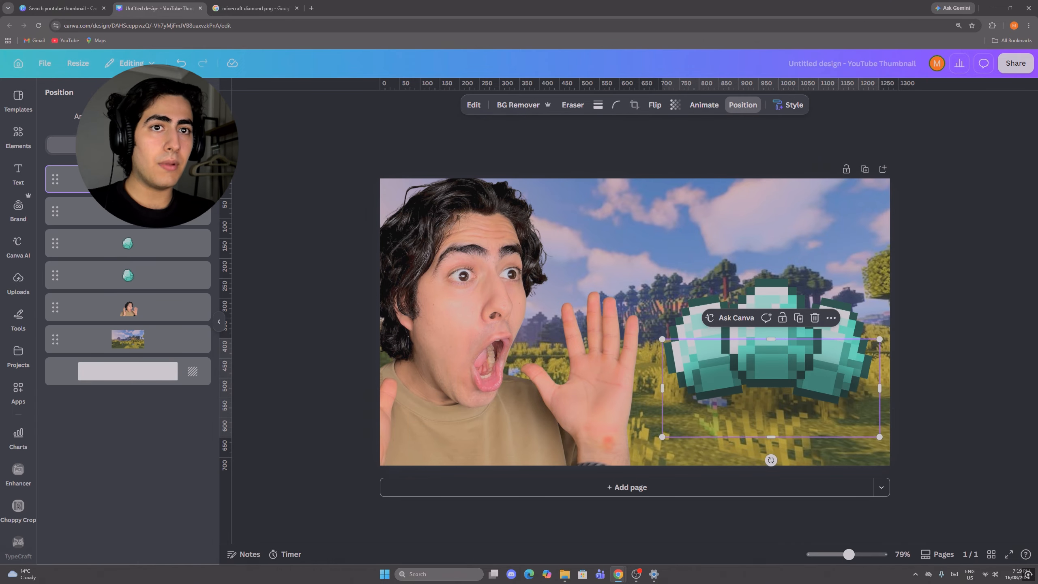
drag(144, 182, 140, 288)
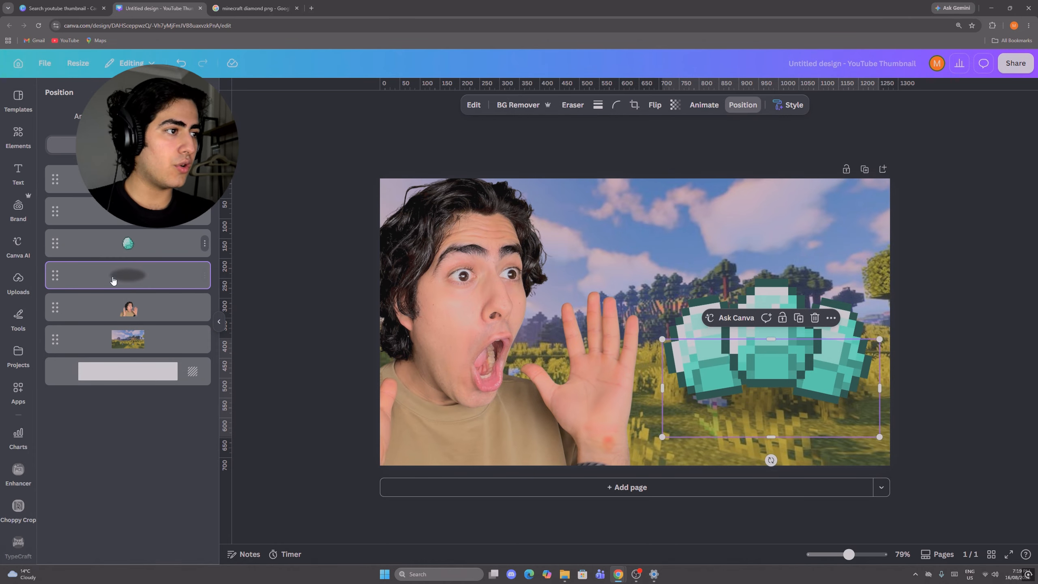
click(945, 372)
key(Escape)
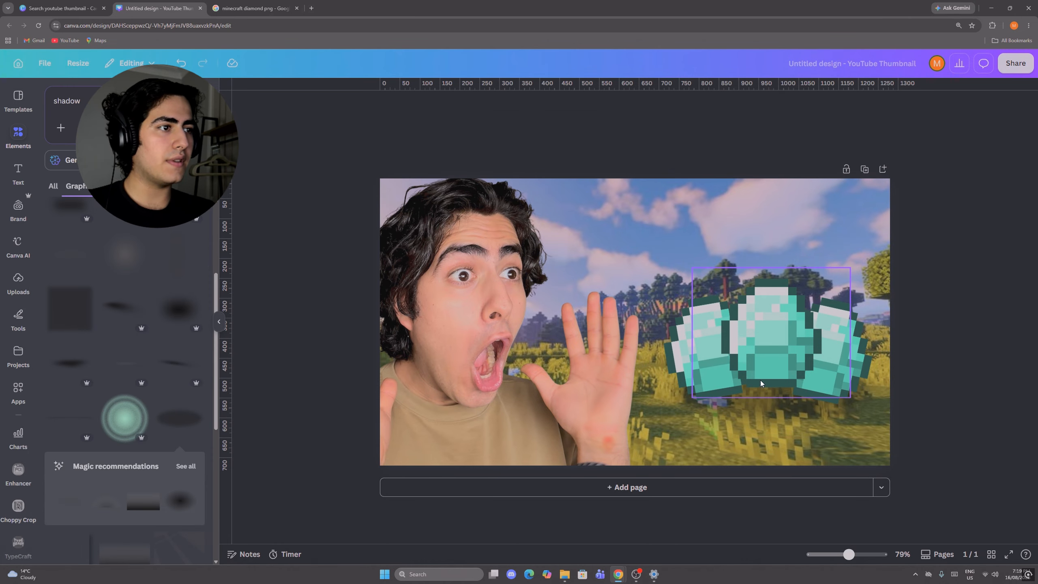
Search the apps for "light" and open Light Lab.
drag(849, 554, 836, 555)
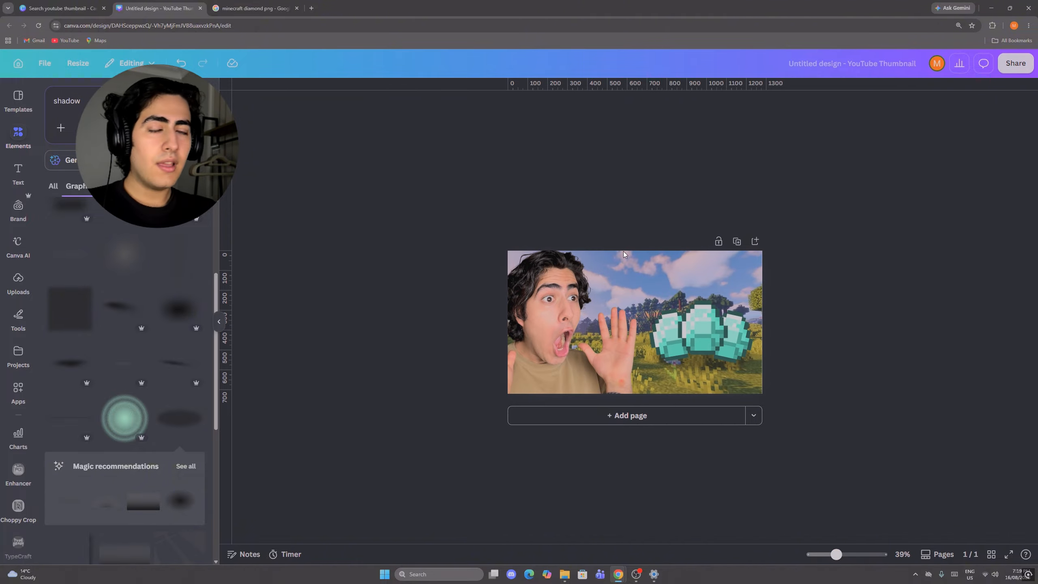
drag(837, 555, 850, 555)
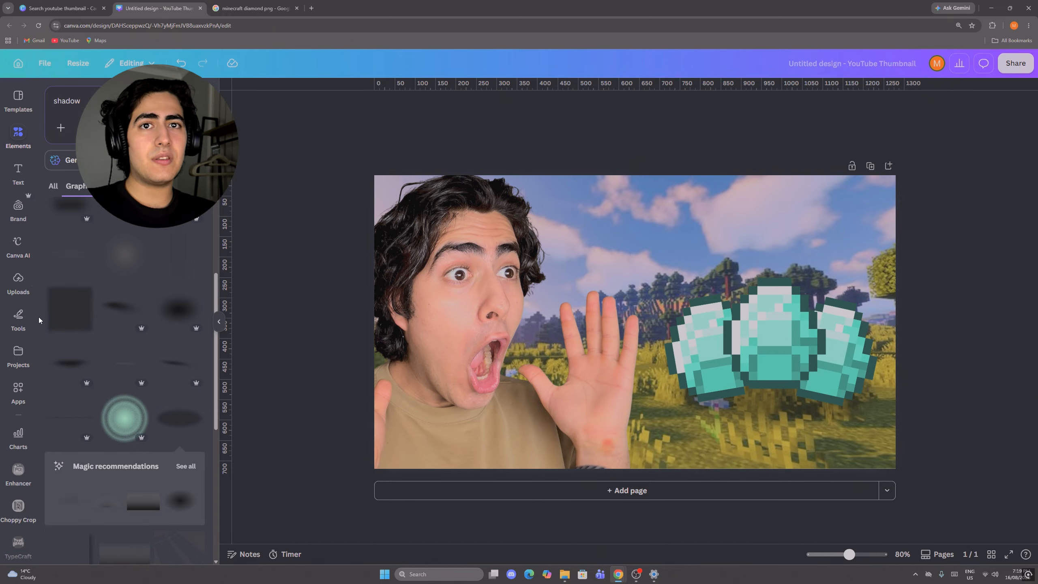
scroll(29, 261, down, 3)
scroll(29, 260, down, 2)
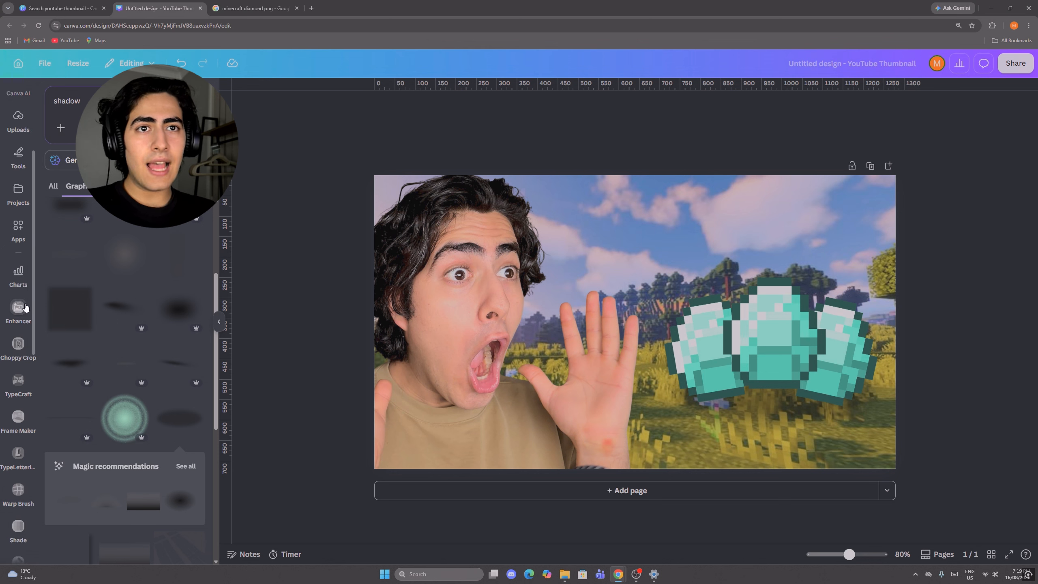
click(18, 188)
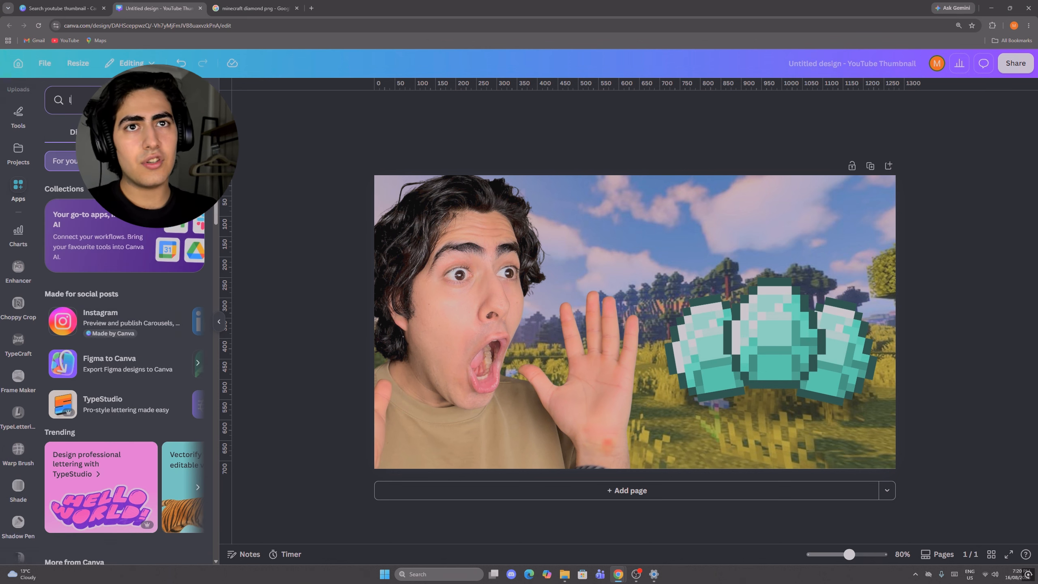
text(light)
key(Return)
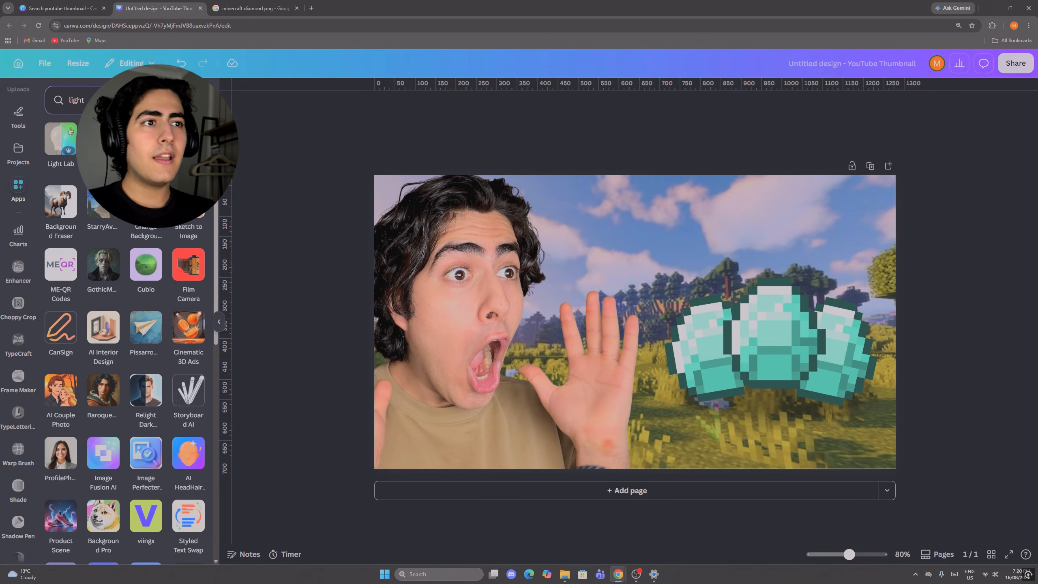
click(62, 144)
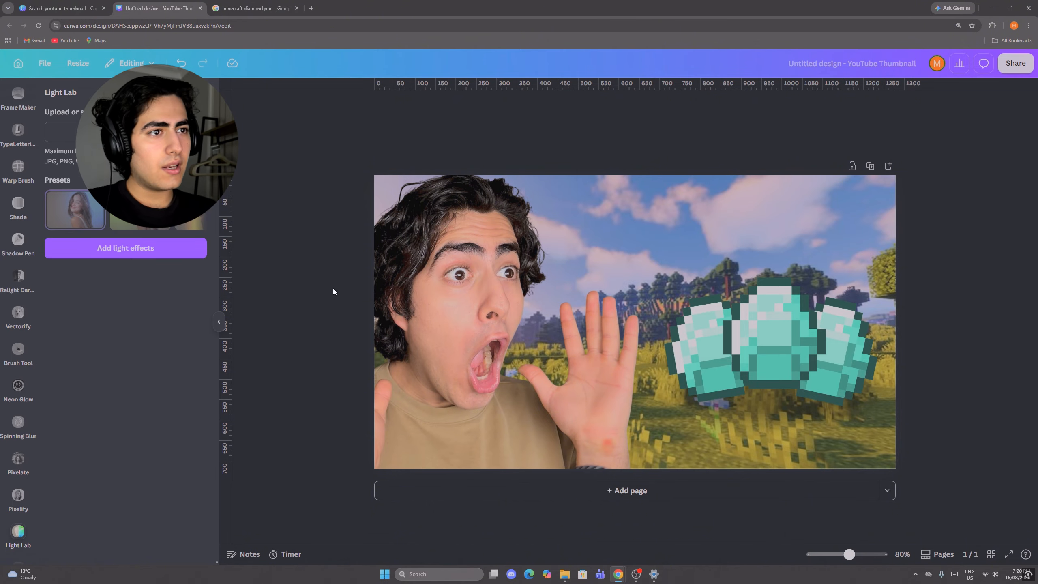
Choose the shocked man cutout as the Light Lab image, look through the lighting presets and add light effects to it.
click(469, 321)
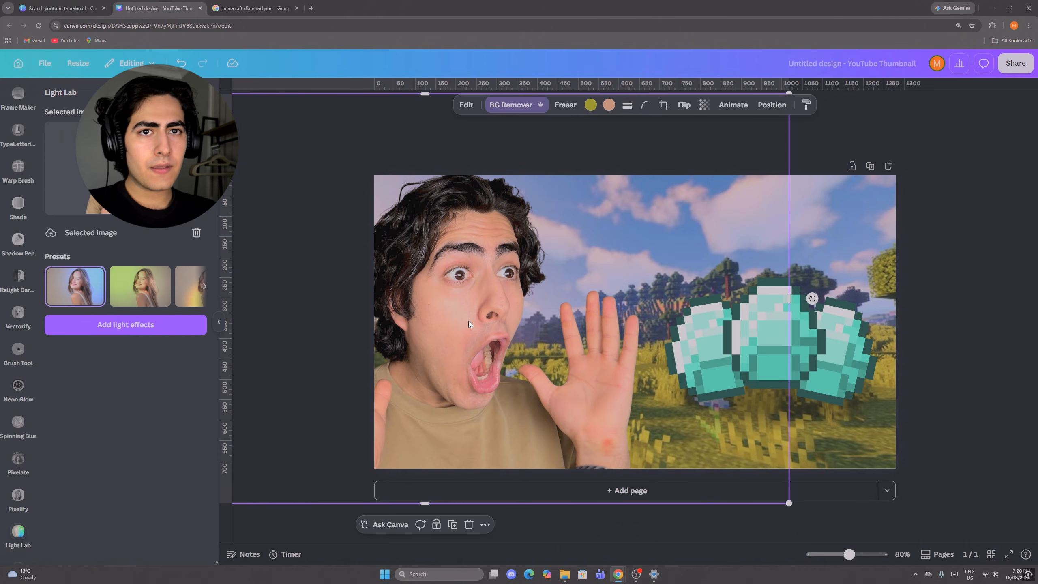
click(205, 286)
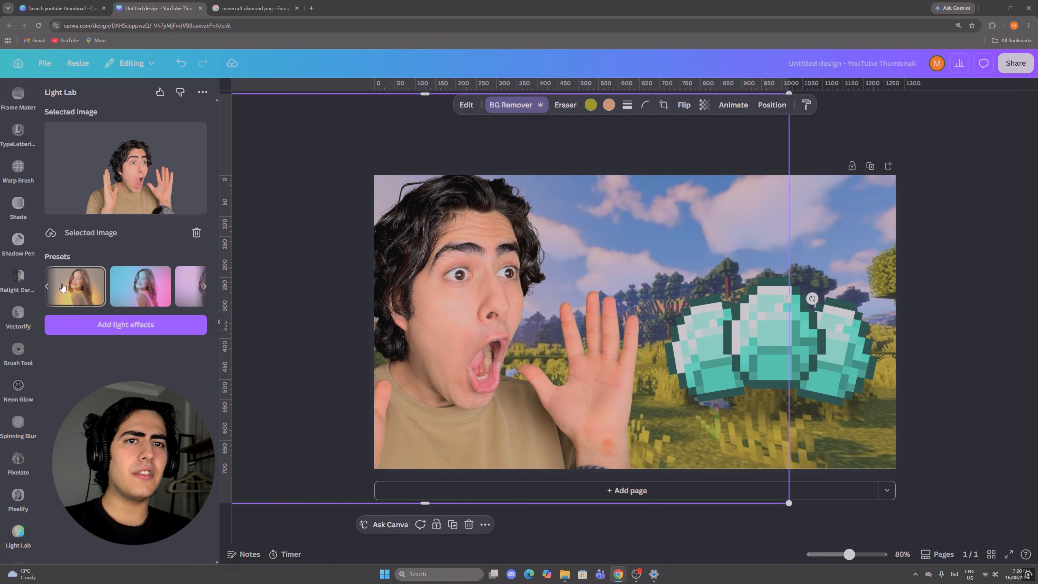
click(47, 287)
click(204, 288)
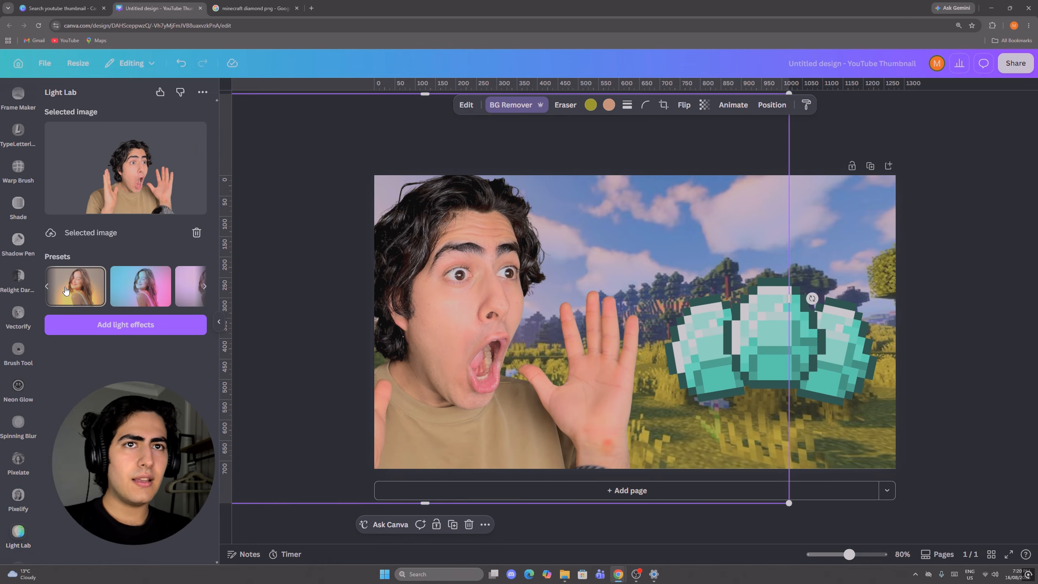
click(139, 326)
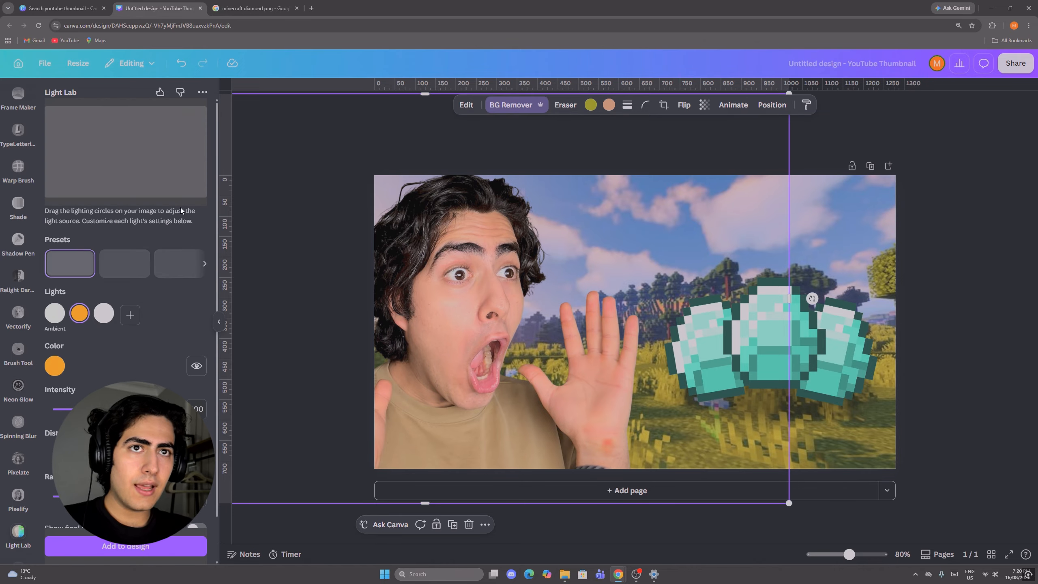
Place the orange light beside the man's raised hand and the white one over his face, recolouring the orange one with the middle diamond's teal.
drag(140, 183, 197, 138)
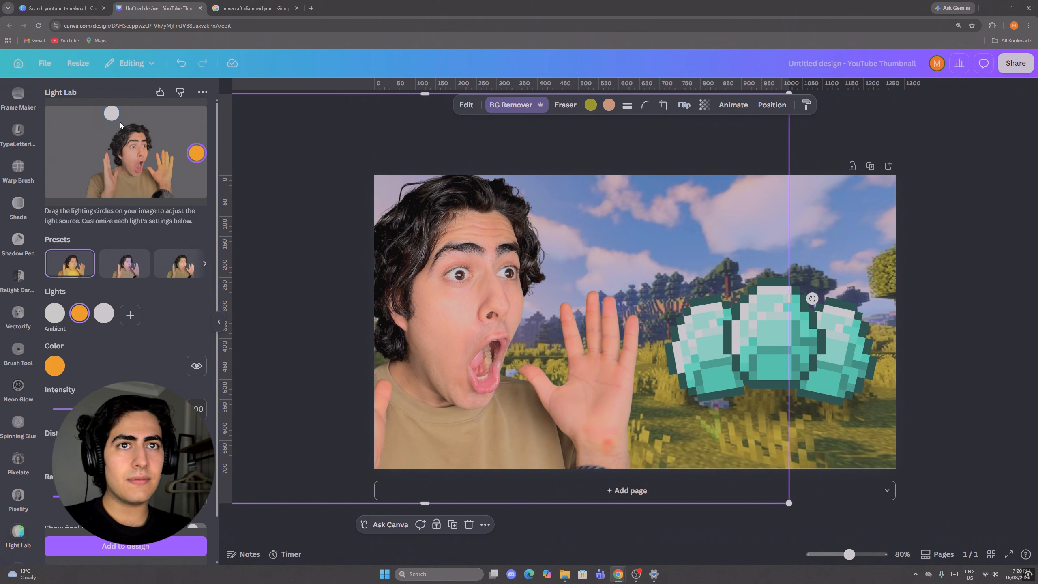
drag(112, 120, 137, 167)
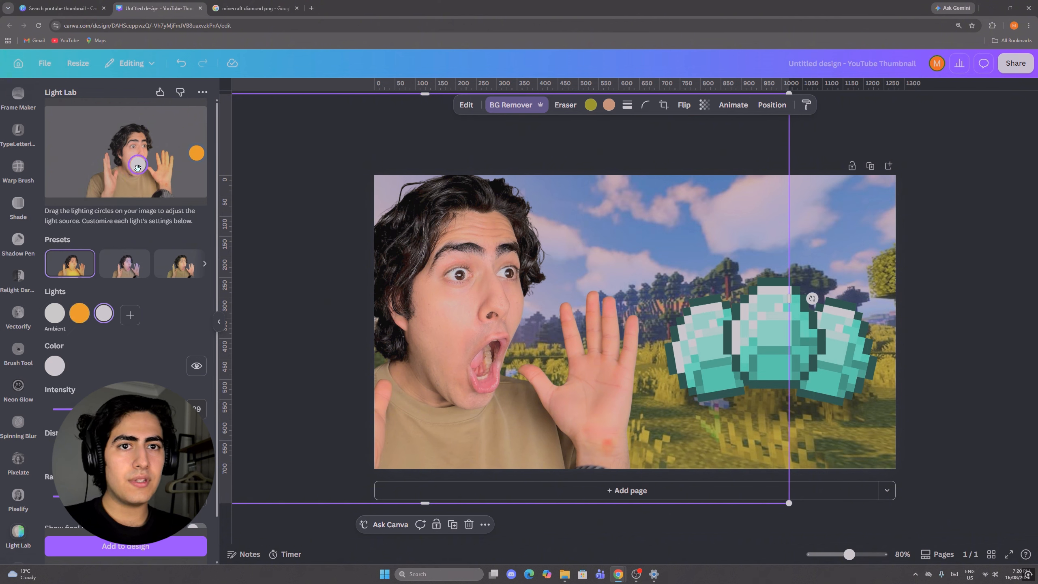
click(196, 156)
click(55, 367)
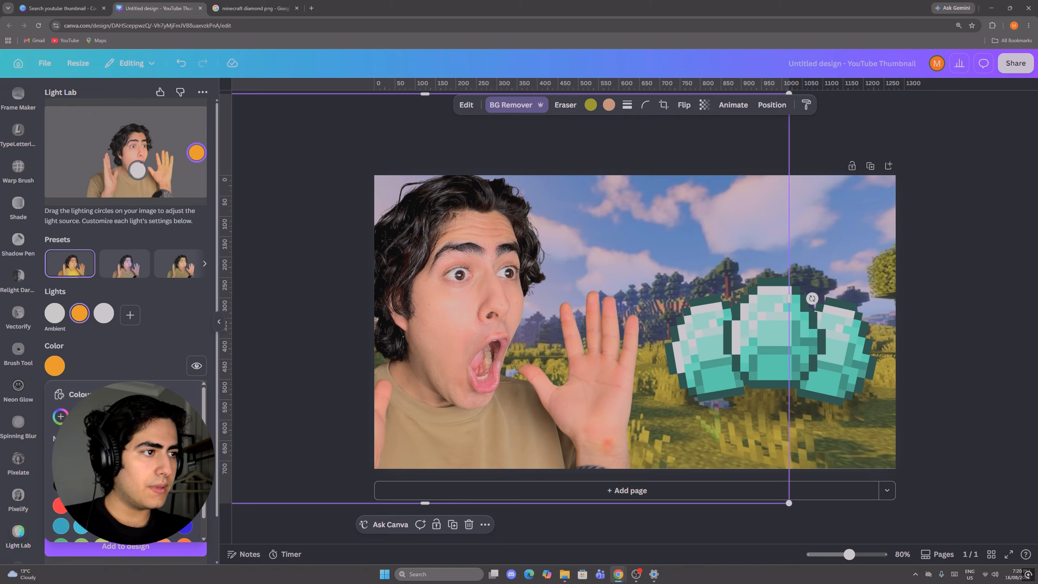
click(81, 417)
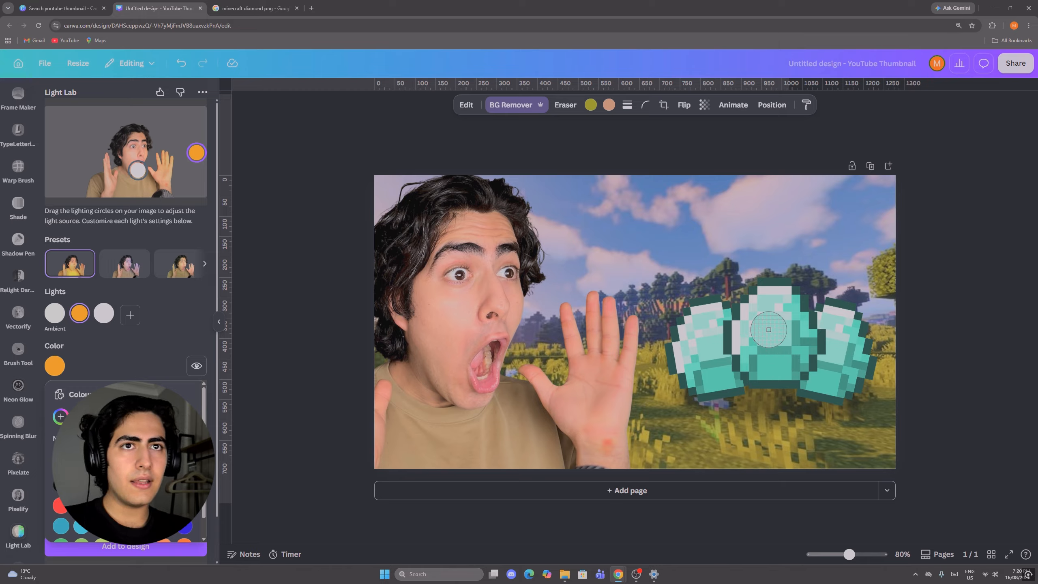
click(766, 320)
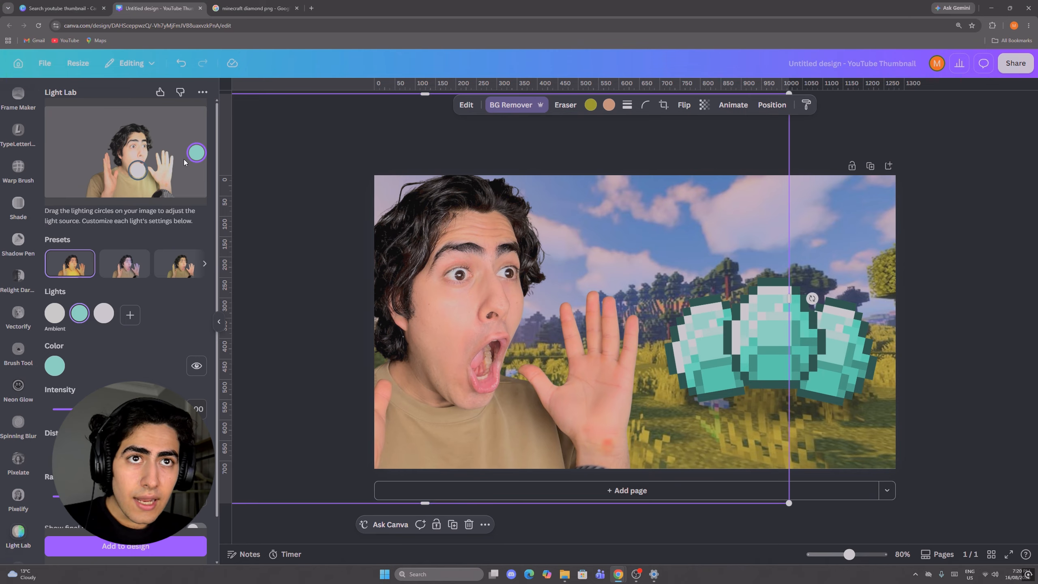
Reposition the white light at the man's lower chest near his far hand and fine-tune the teal light beside his raised hand facing the diamonds.
mouse_move(189, 155)
mouse_down()
mouse_move(167, 151)
mouse_move(186, 152)
mouse_up()
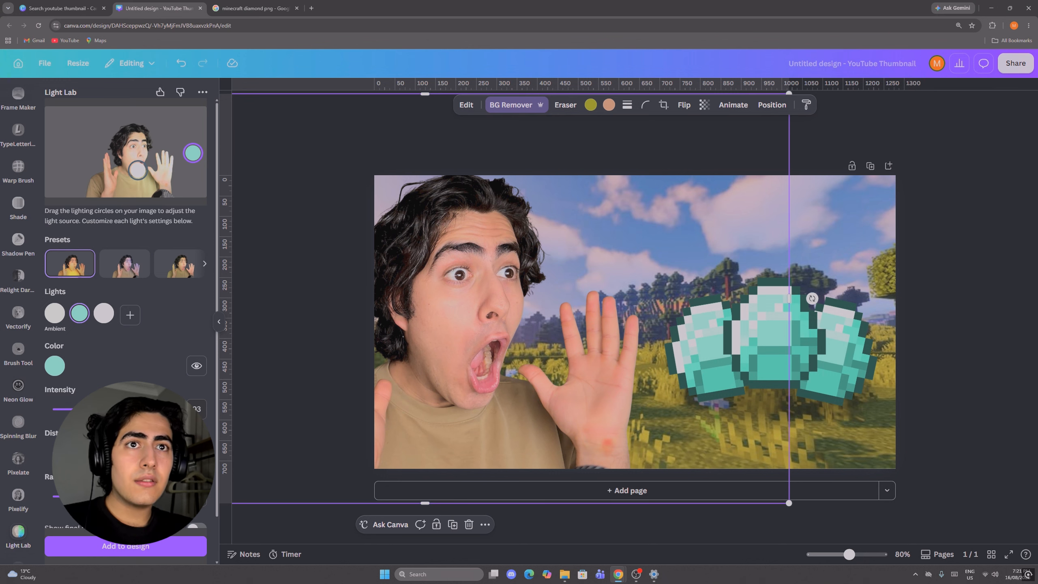
drag(138, 170, 58, 187)
mouse_move(200, 150)
mouse_down()
mouse_move(188, 157)
mouse_move(208, 155)
mouse_up()
drag(55, 187, 114, 187)
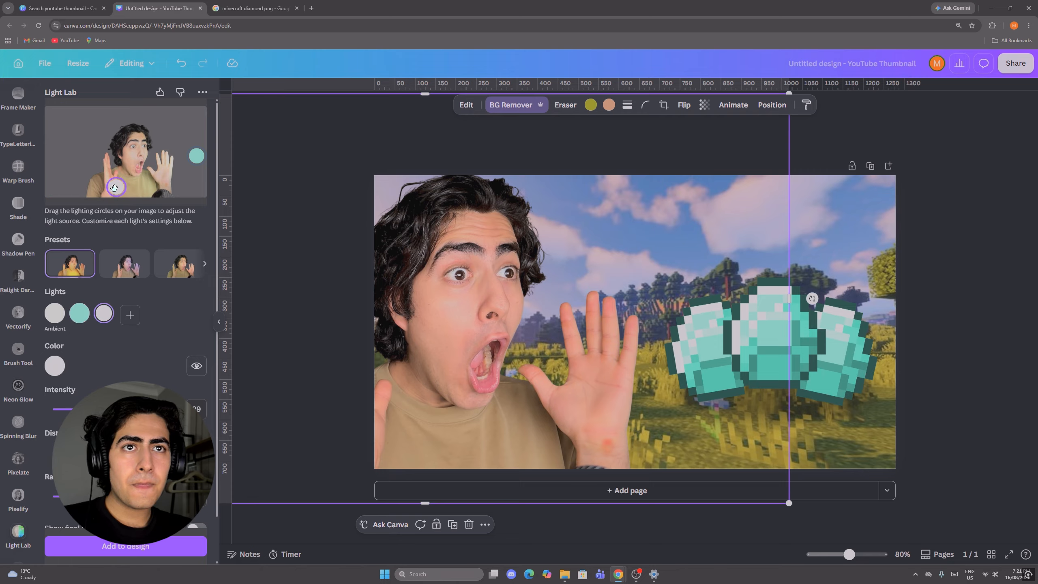
drag(196, 156, 193, 156)
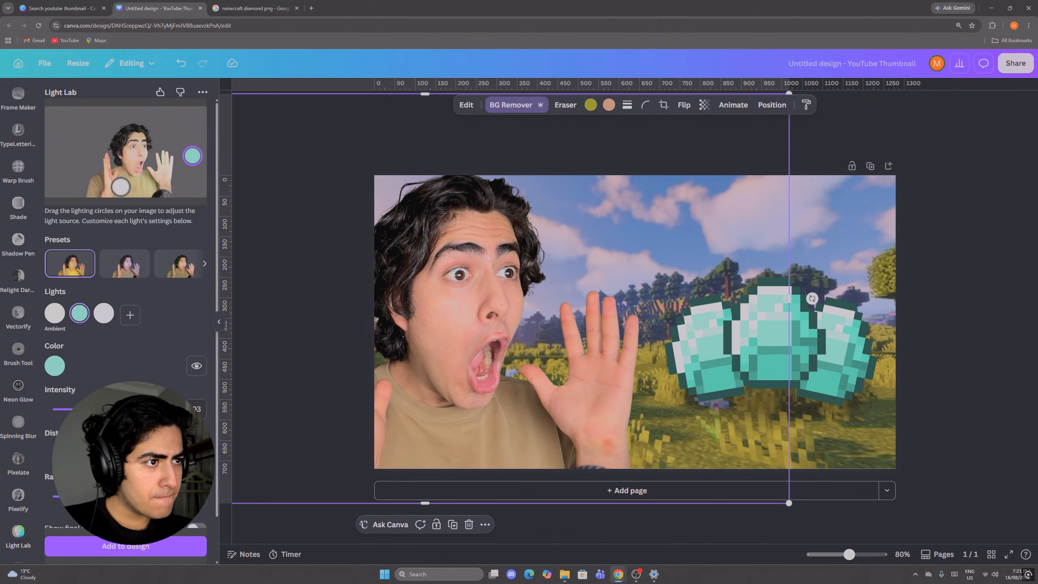
Add the relit man image to the design and delete the original man cutout.
click(125, 546)
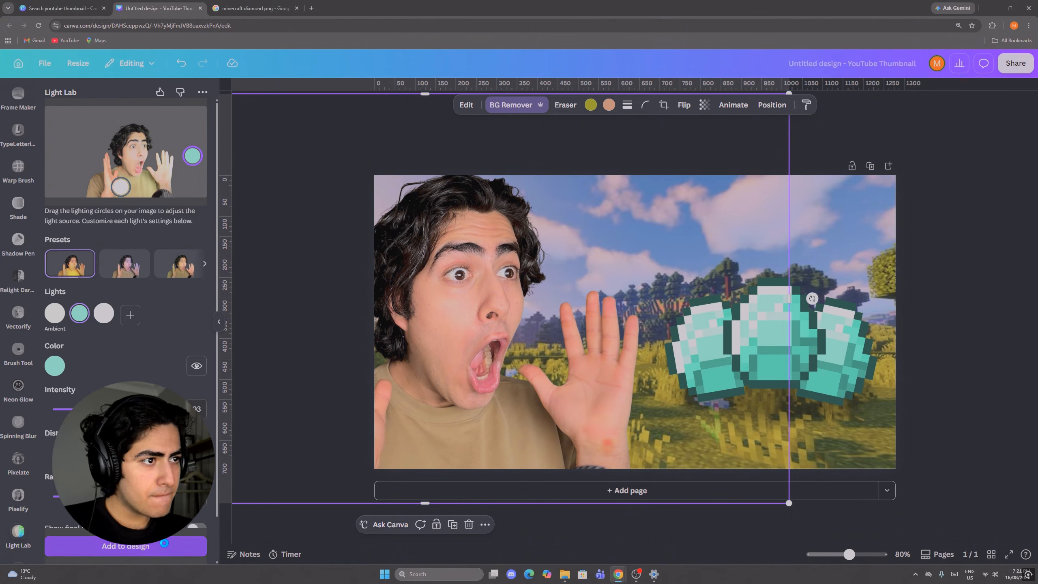
click(463, 342)
key(Delete)
Enlarge the relit man to nearly the full height of the thumbnail and position him on the side opposite the diamonds.
drag(641, 352, 454, 269)
drag(540, 296, 859, 480)
drag(716, 401, 562, 411)
drag(850, 554, 837, 555)
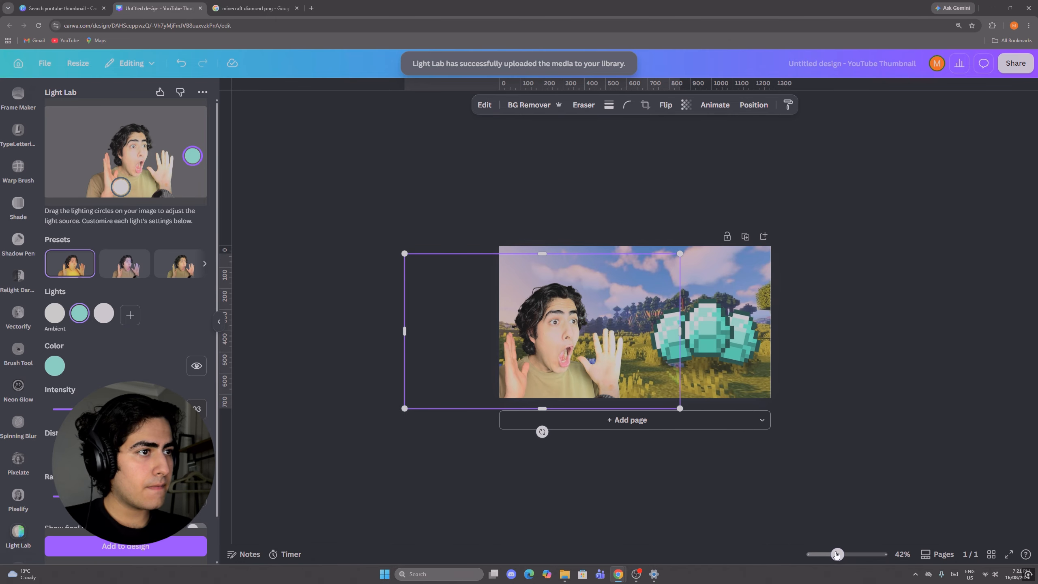
drag(679, 253, 776, 199)
drag(671, 272, 623, 281)
click(813, 398)
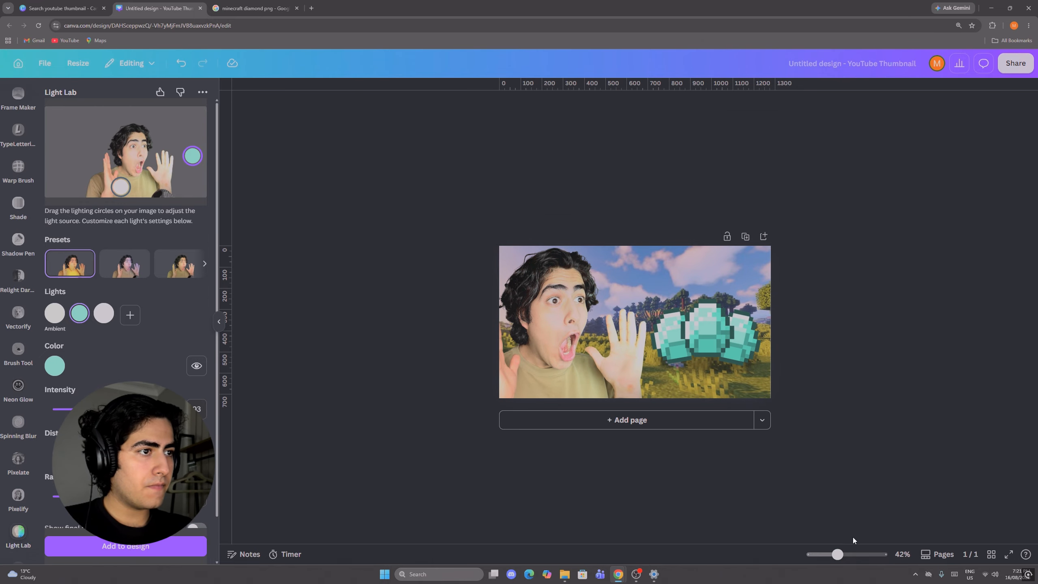
drag(838, 555, 845, 555)
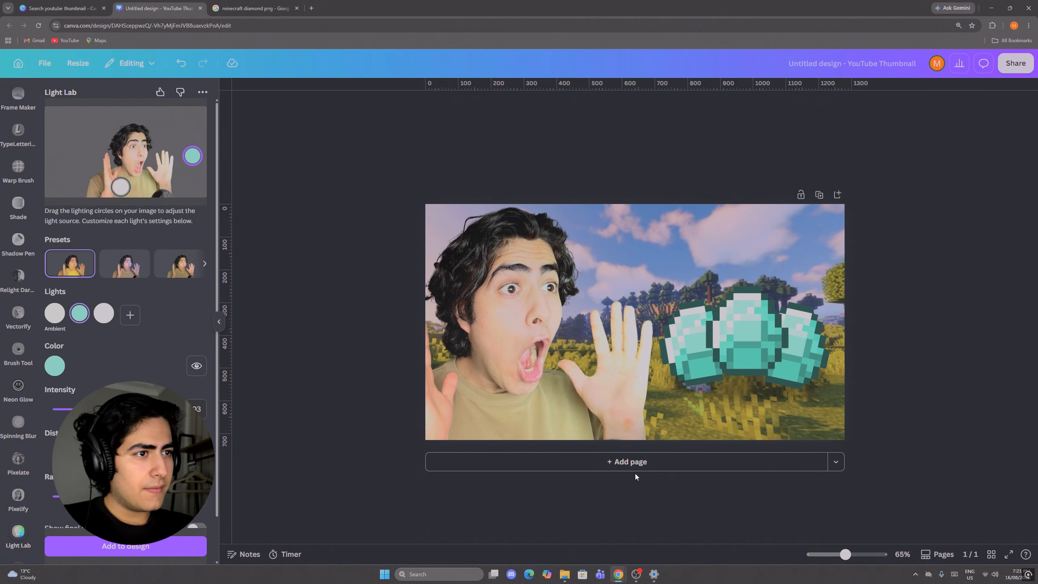
click(529, 340)
drag(600, 385, 600, 389)
Search the graphic elements for "light".
scroll(18, 209, up, 8)
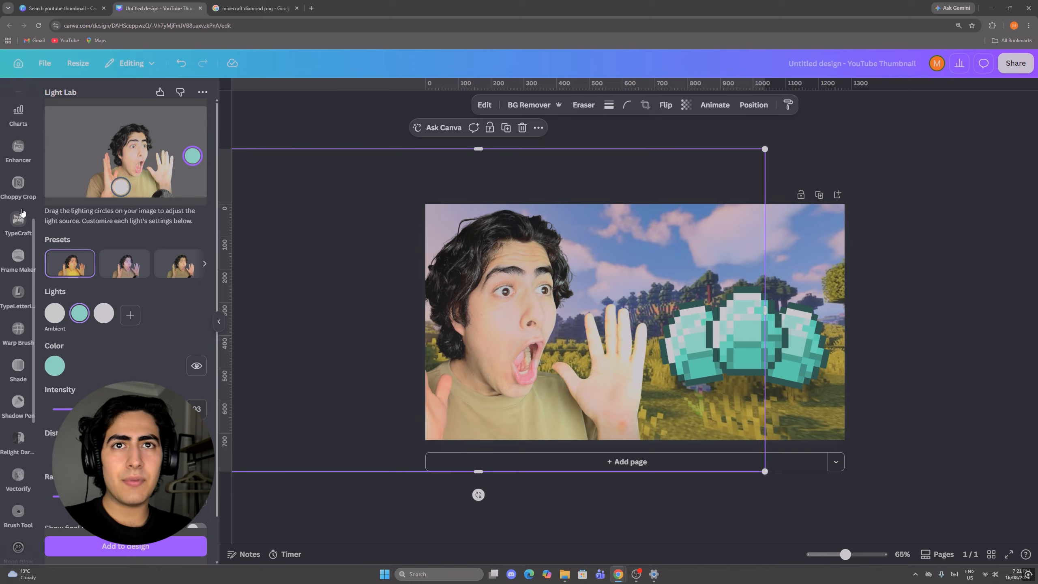
scroll(17, 204, up, 4)
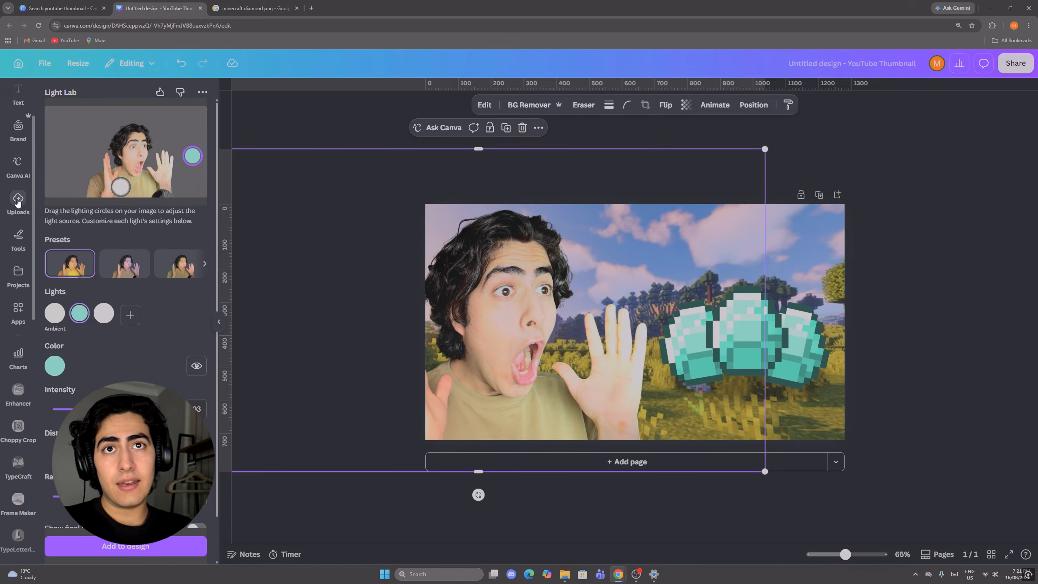
click(18, 281)
click(18, 135)
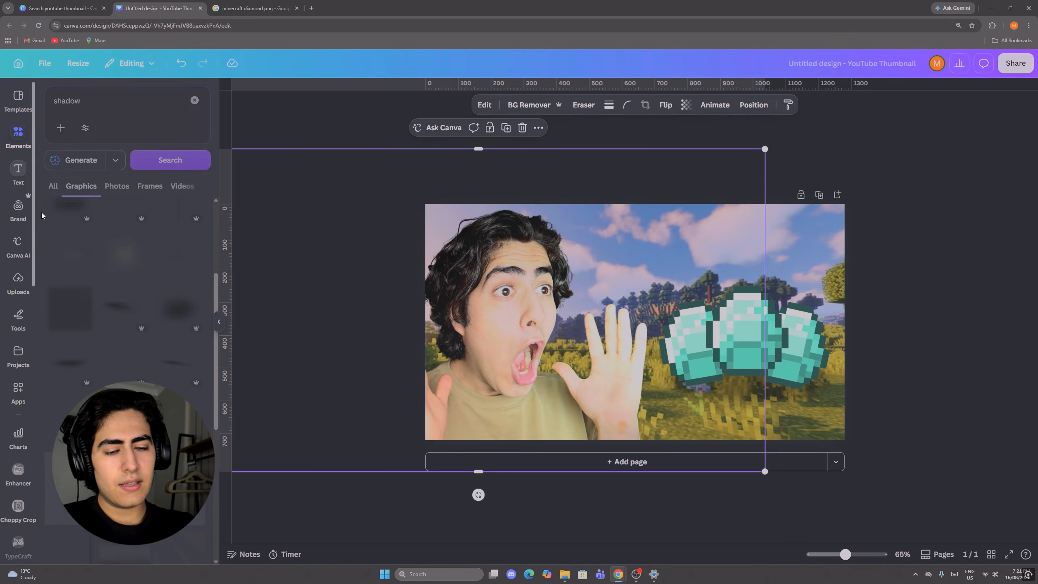
click(44, 100)
text(l)
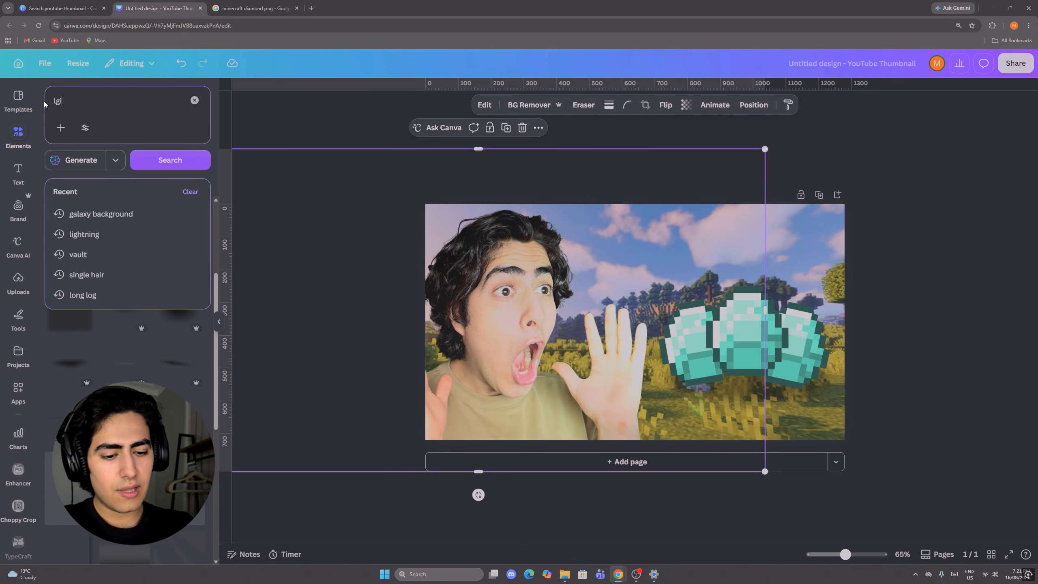
text(ight)
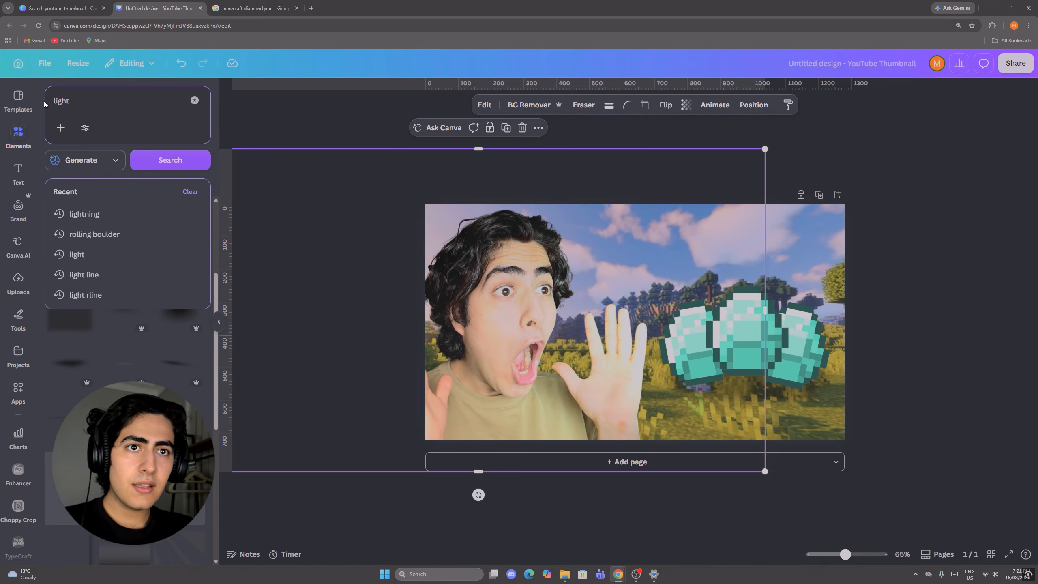
key(Return)
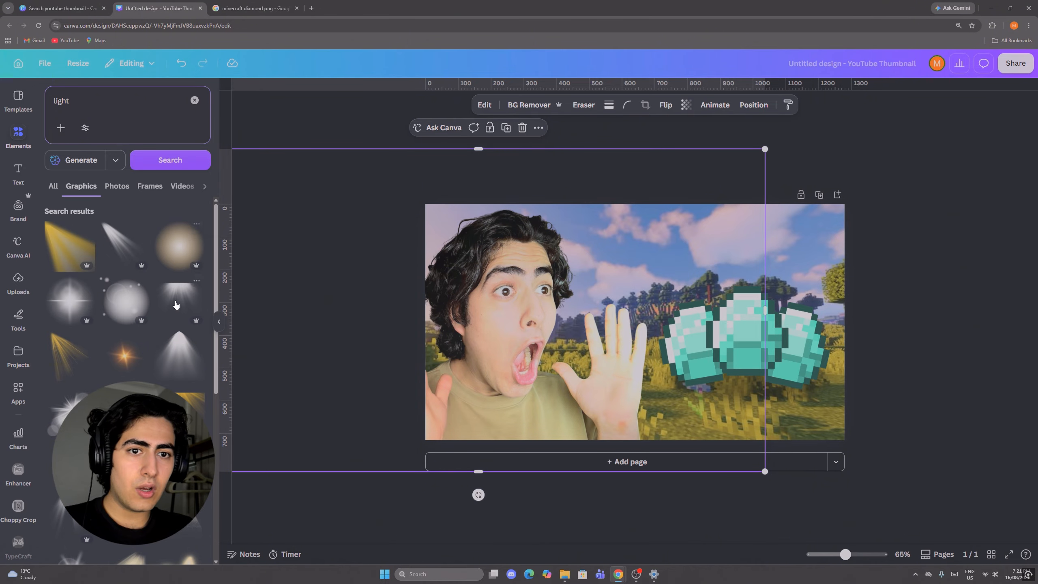
Add the round yellow glow graphic, enlarge it and centre it over the three diamonds.
scroll(163, 344, down, 2)
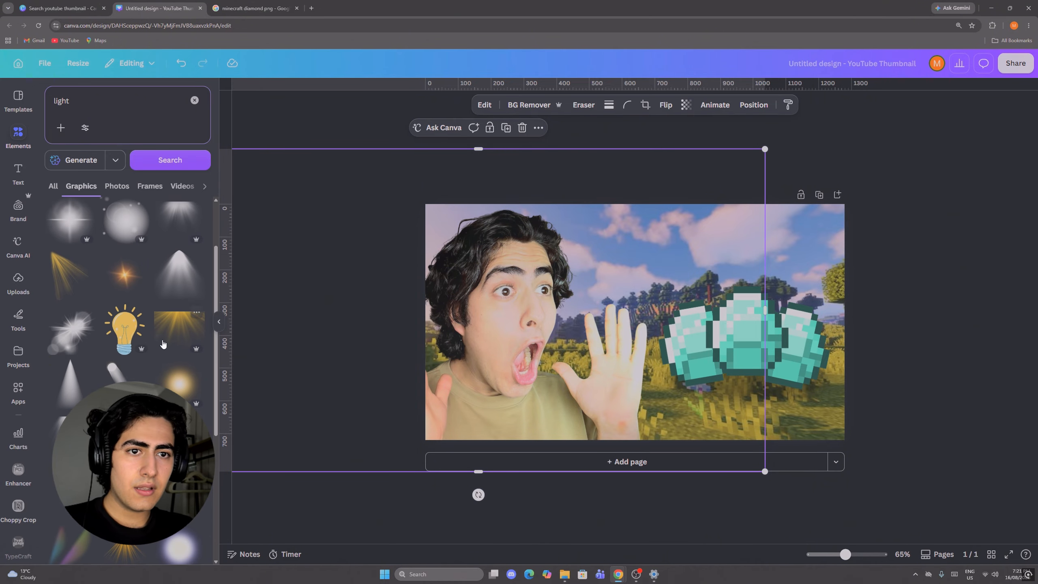
scroll(124, 327, down, 6)
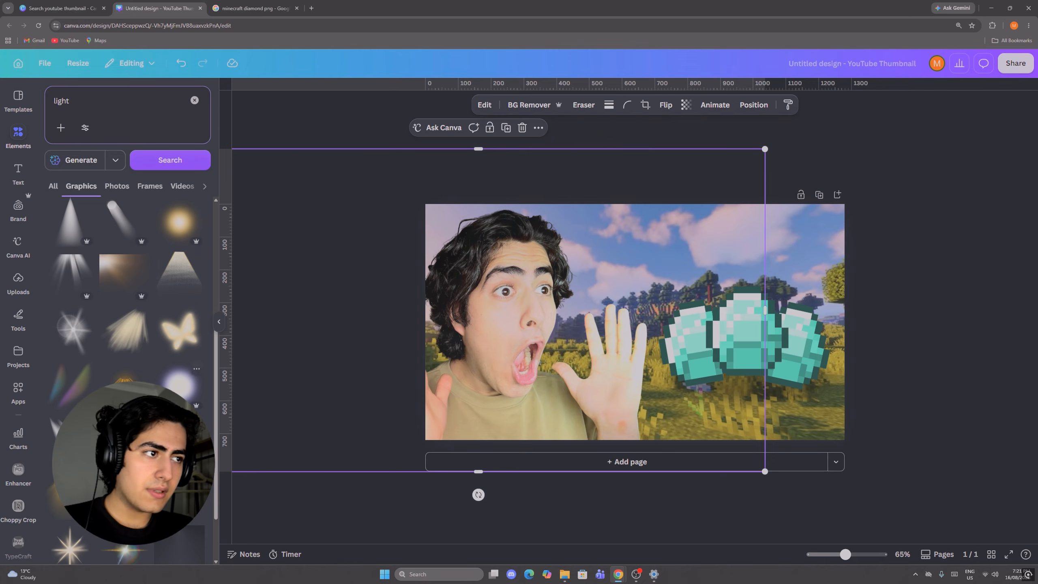
click(169, 414)
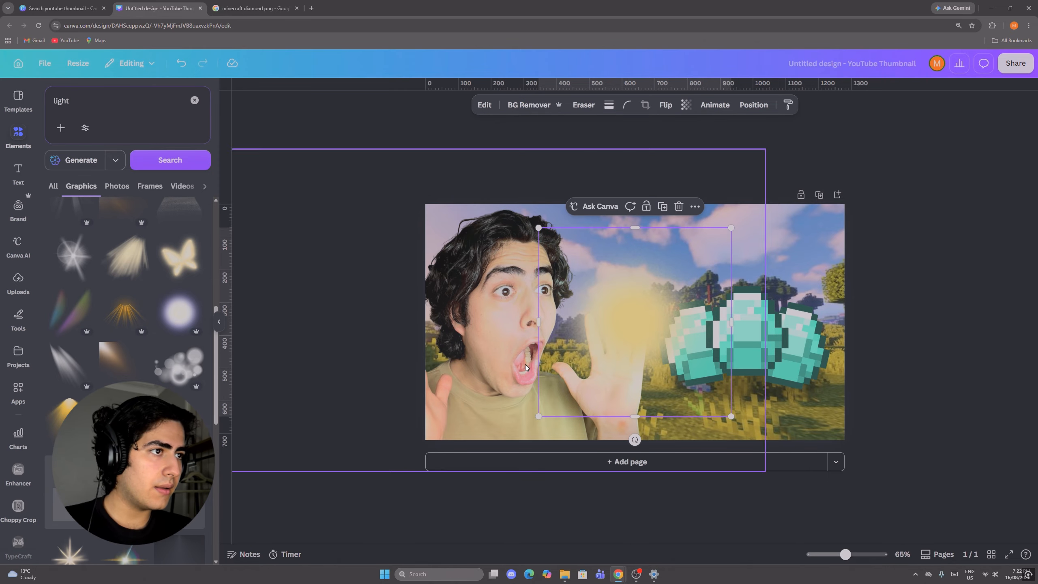
drag(598, 345, 711, 364)
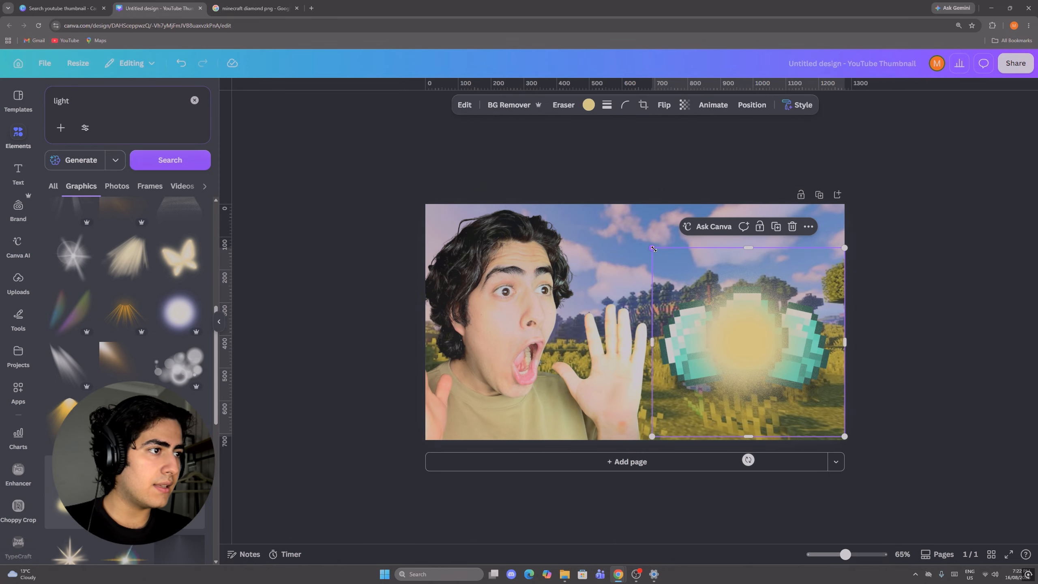
drag(654, 249, 593, 191)
drag(738, 280, 771, 303)
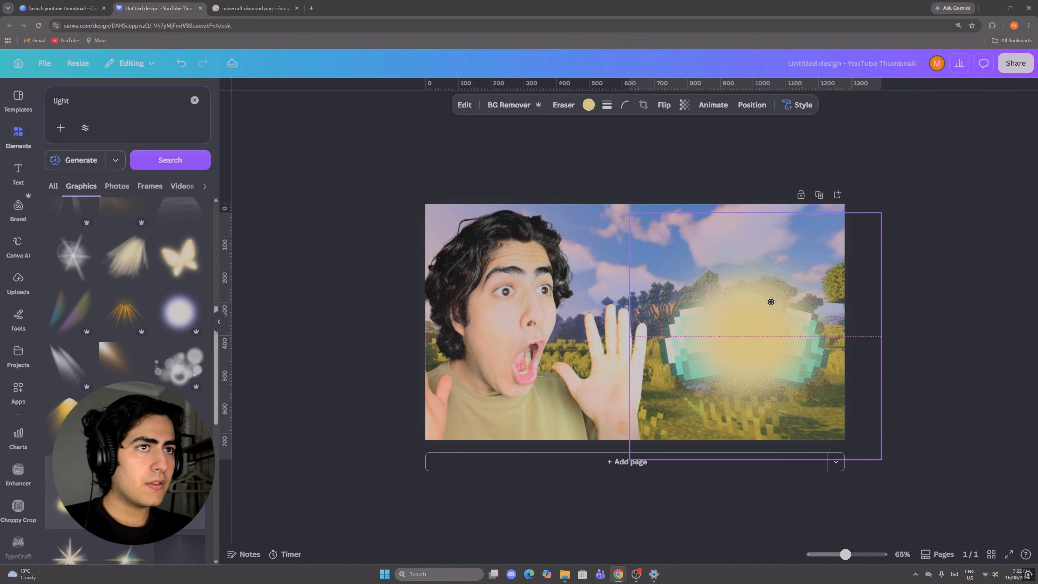
Recolour the glow with the diamonds' teal and move its layer directly beneath the three diamonds, above the oval shadow.
click(588, 105)
click(110, 302)
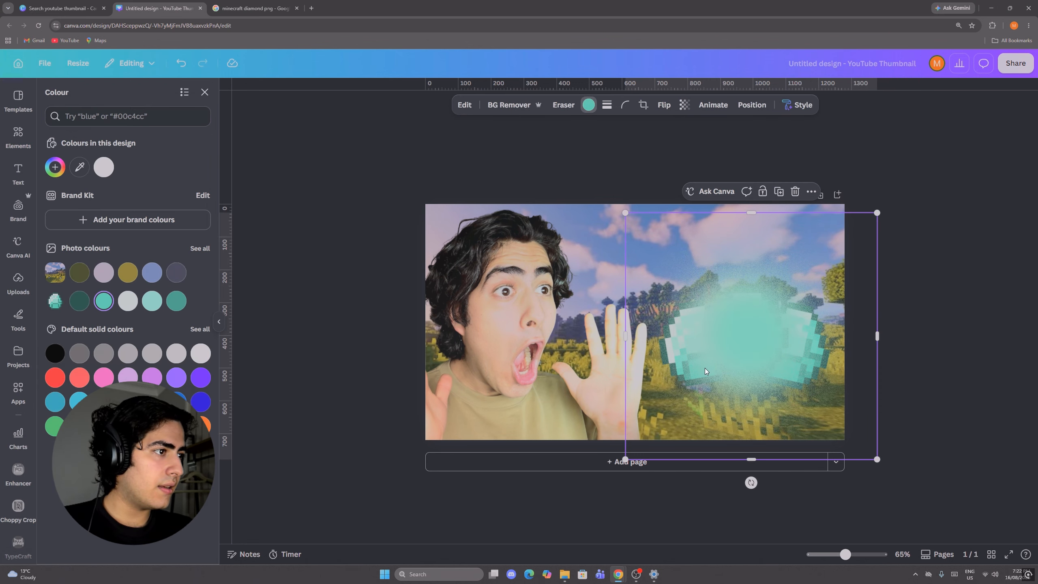
right_click(798, 347)
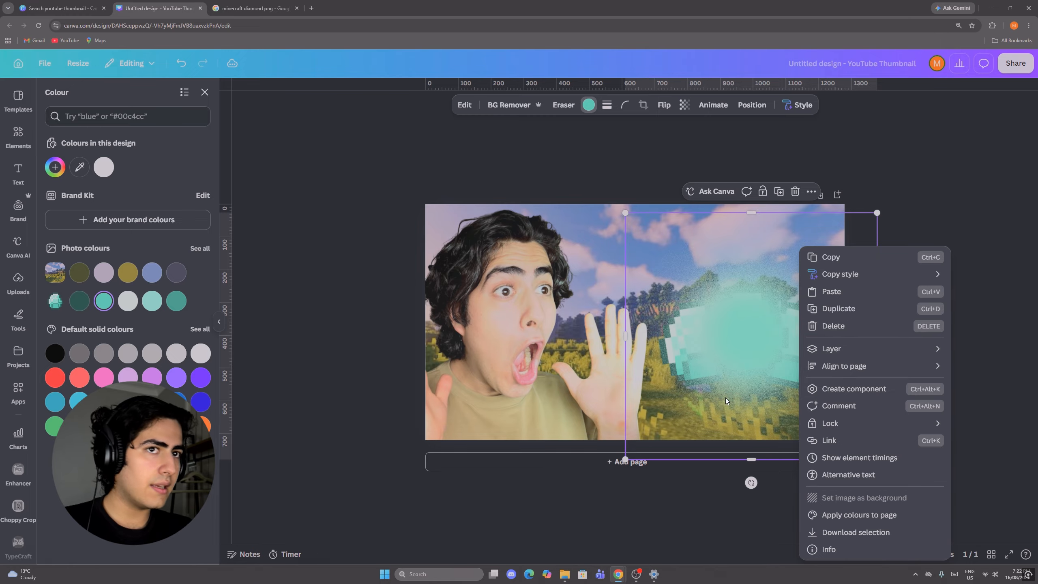
mouse_move(858, 348)
click(724, 426)
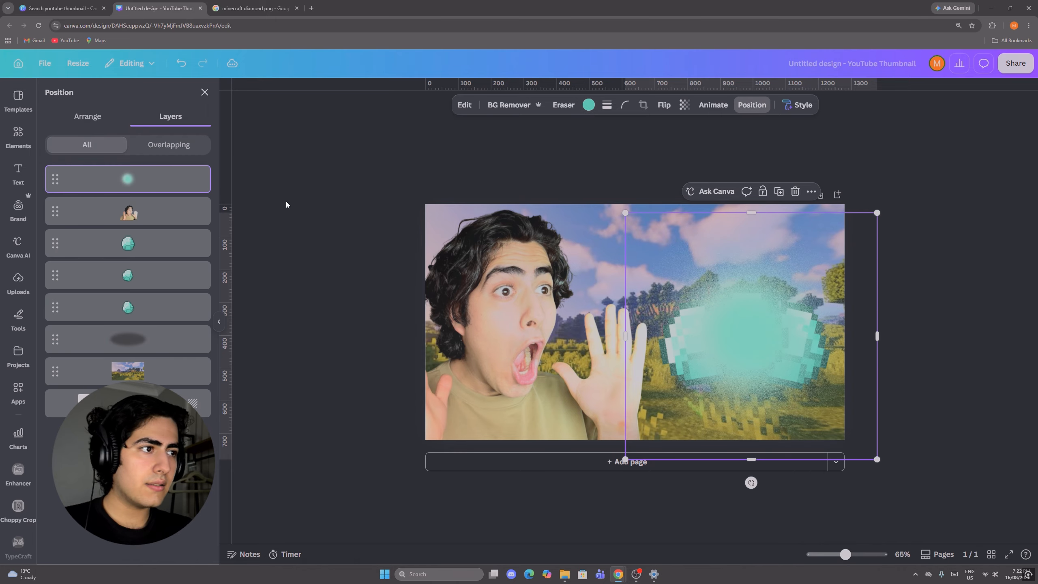
drag(185, 184, 180, 308)
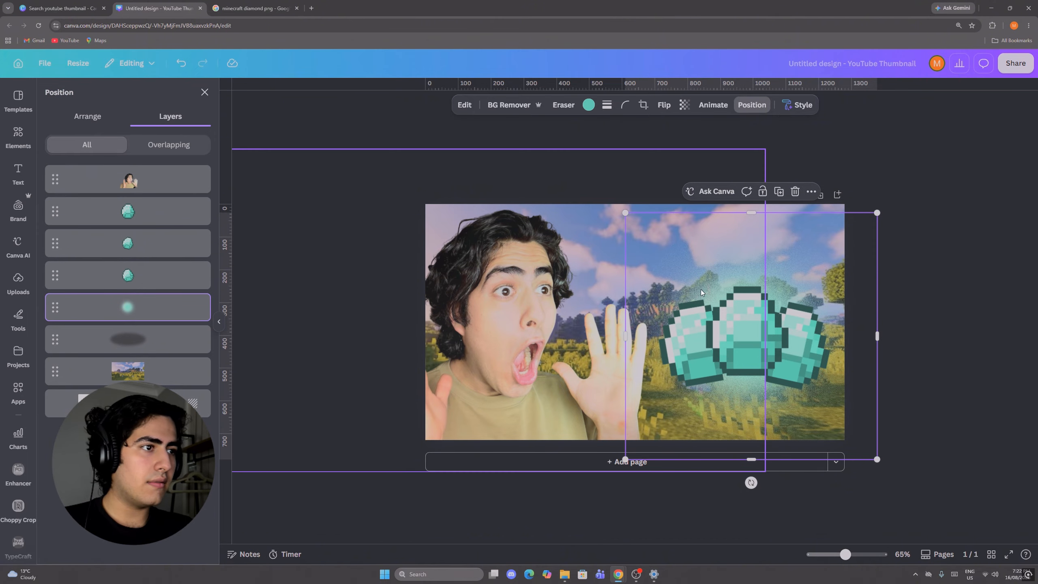
Nudge the relit man cutout slightly toward the diamonds.
mouse_move(845, 554)
mouse_down()
mouse_move(837, 555)
mouse_move(846, 554)
mouse_up()
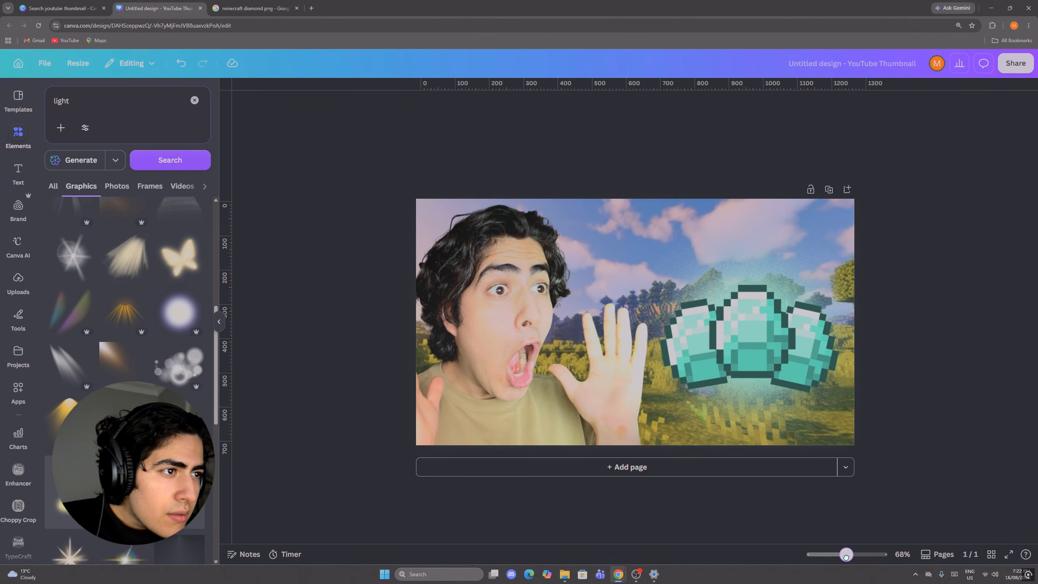
click(506, 314)
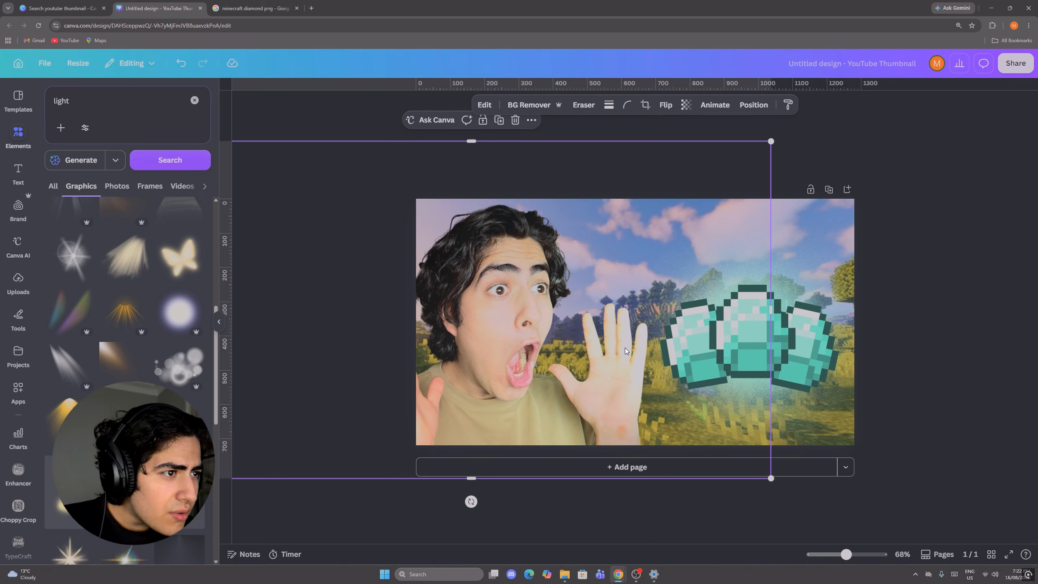
drag(537, 326, 534, 326)
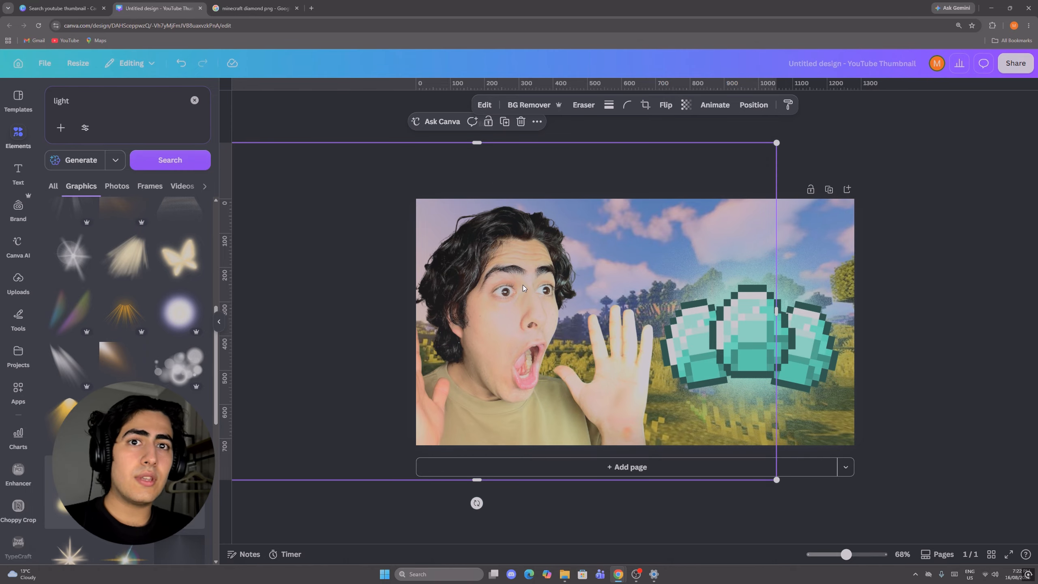
scroll(16, 270, down, 7)
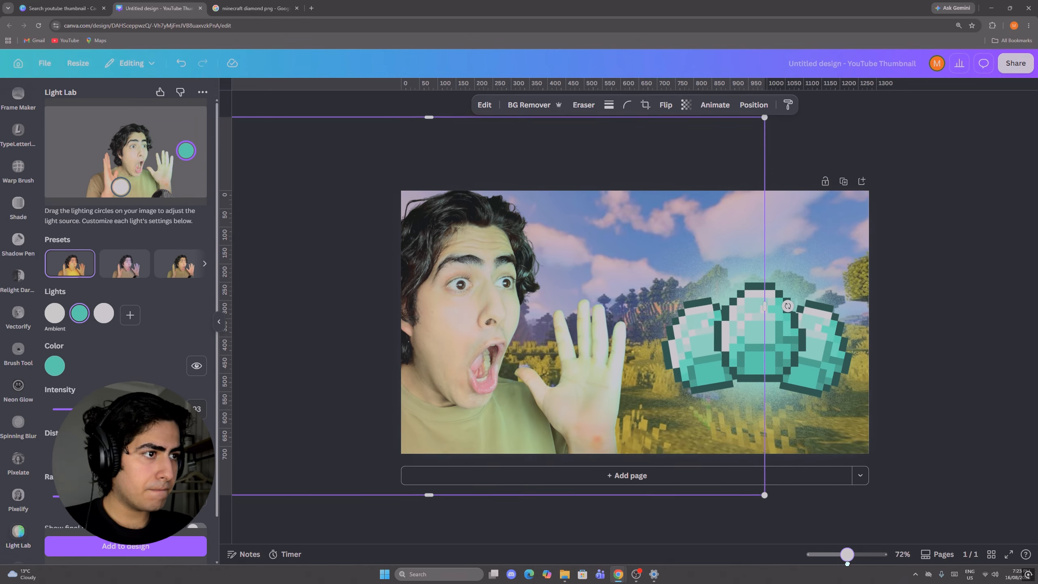
mouse_move(847, 556)
mouse_down()
mouse_move(838, 565)
mouse_move(844, 555)
mouse_up()
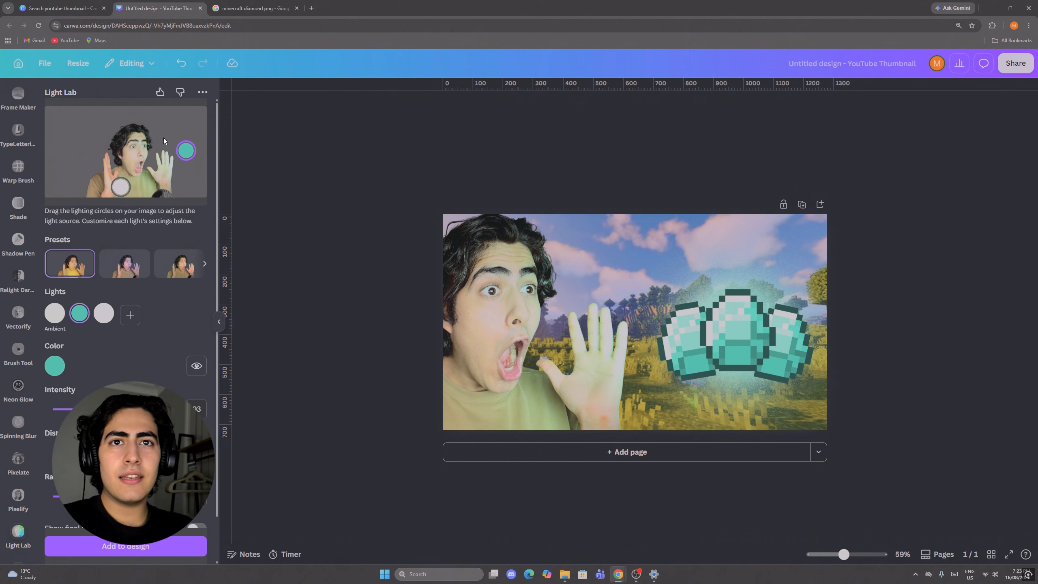
scroll(26, 203, up, 4)
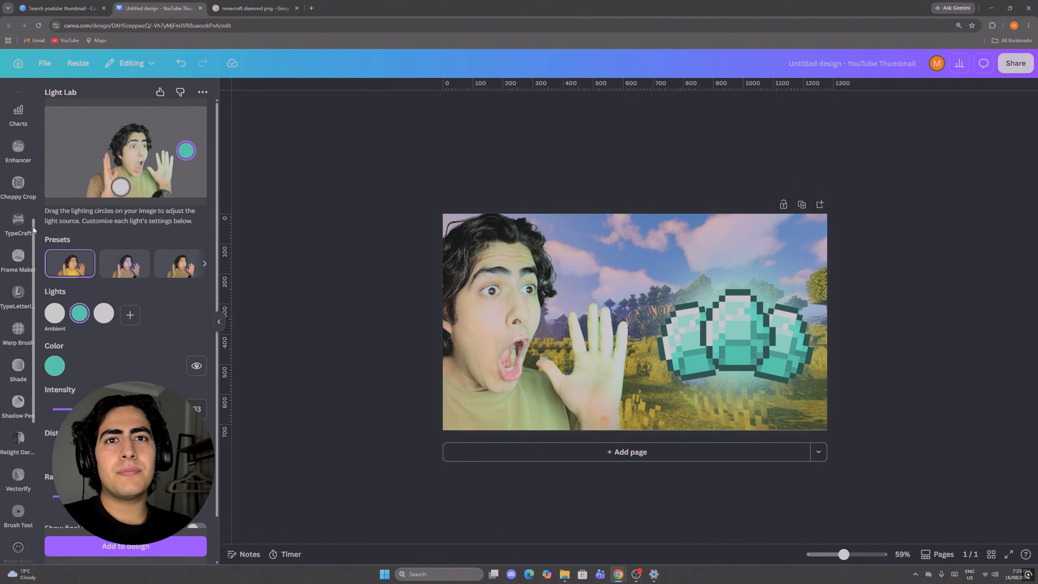
scroll(25, 204, down, 3)
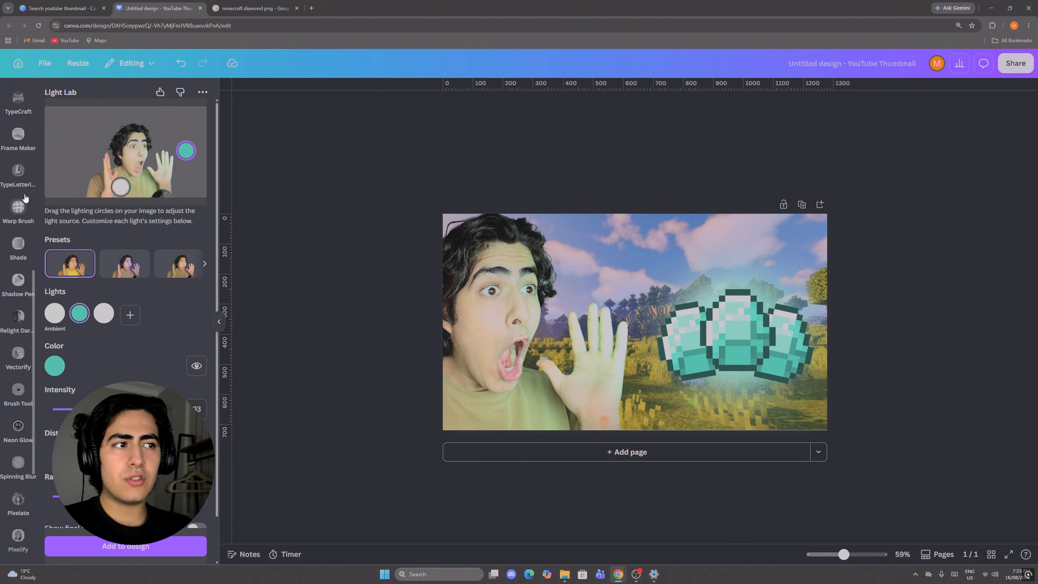
scroll(11, 255, down, 2)
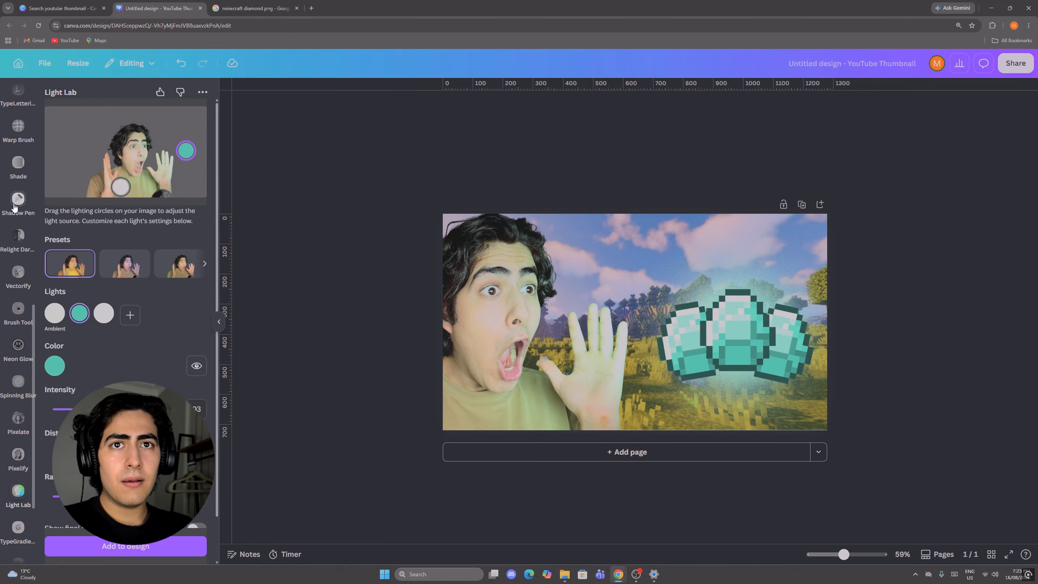
Add a text box to the thumbnail reading "DIAMONDS?!?!?!".
scroll(15, 206, up, 3)
scroll(16, 208, up, 10)
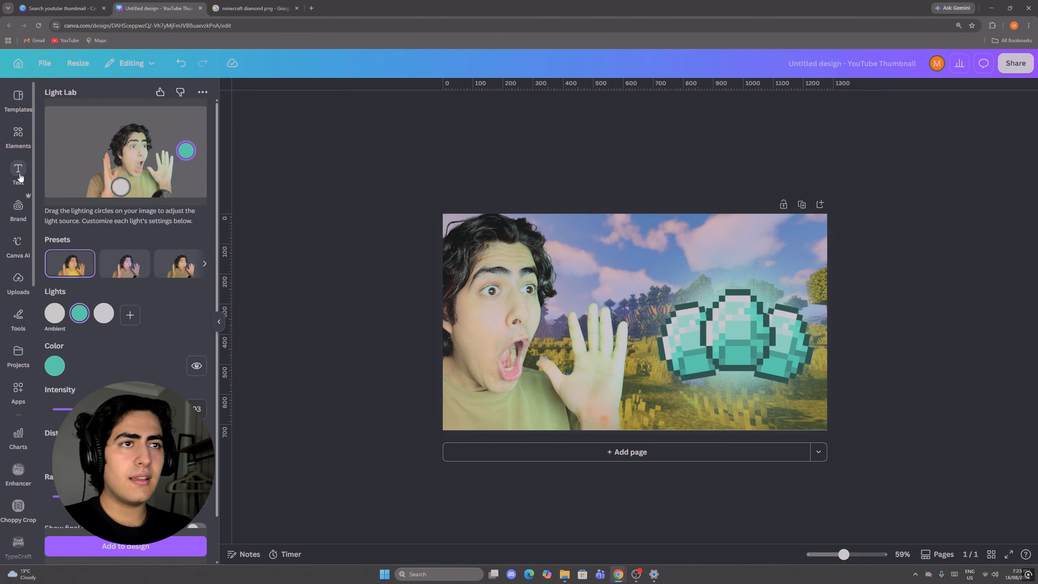
click(20, 177)
click(122, 132)
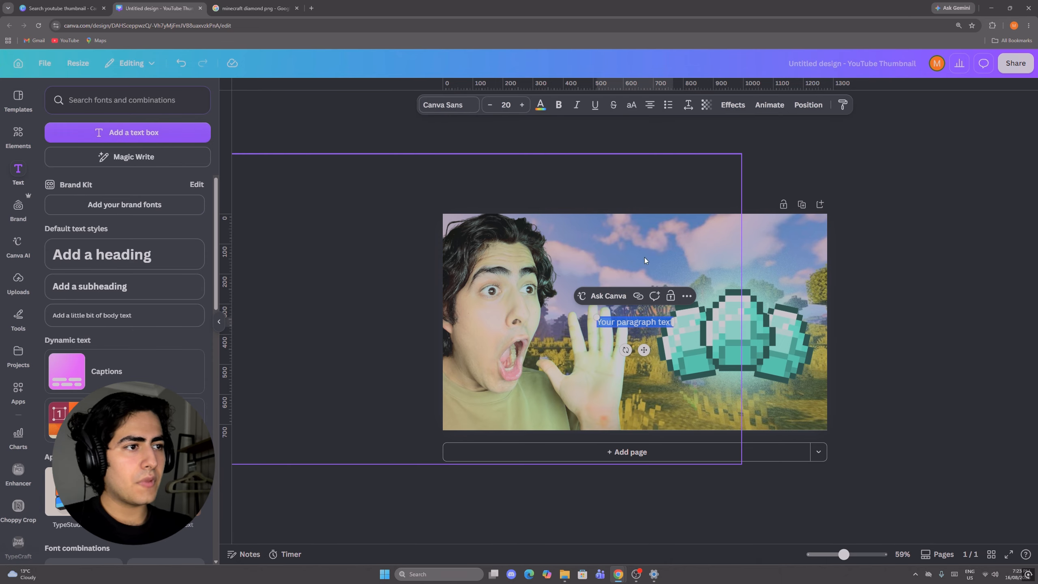
key(BackSpace)
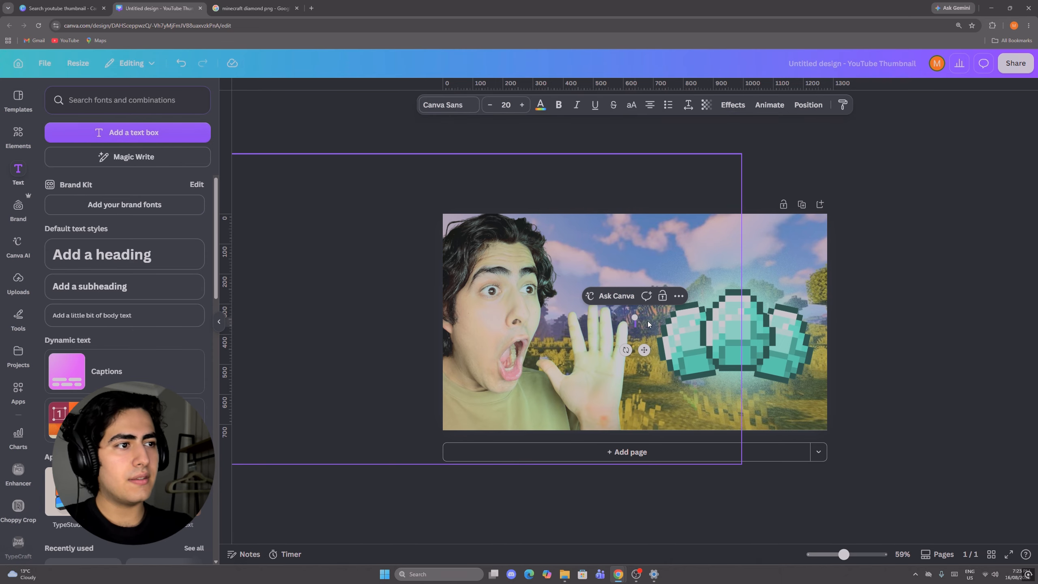
text(DIAMONDS?!?!?)
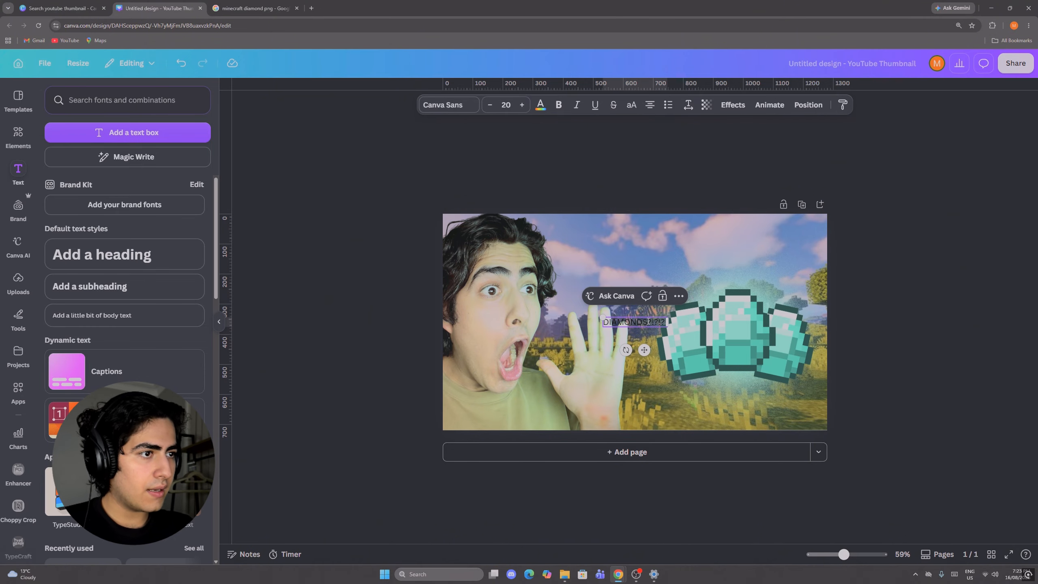
Copy the DIAMONDS text, colour it with the design's teal and give it a black outline effect.
drag(668, 322, 602, 323)
key(ctrl+c)
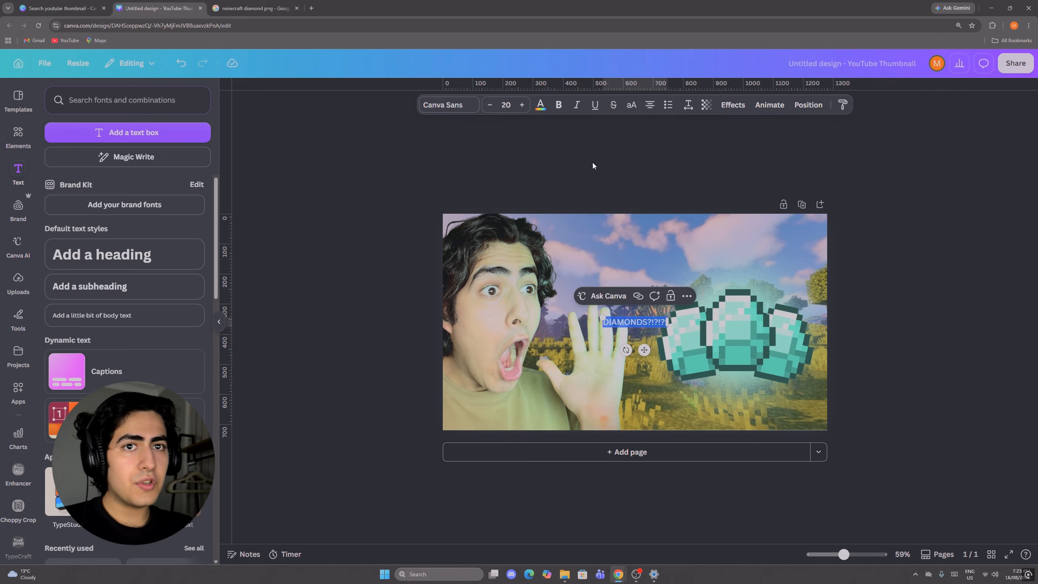
click(540, 106)
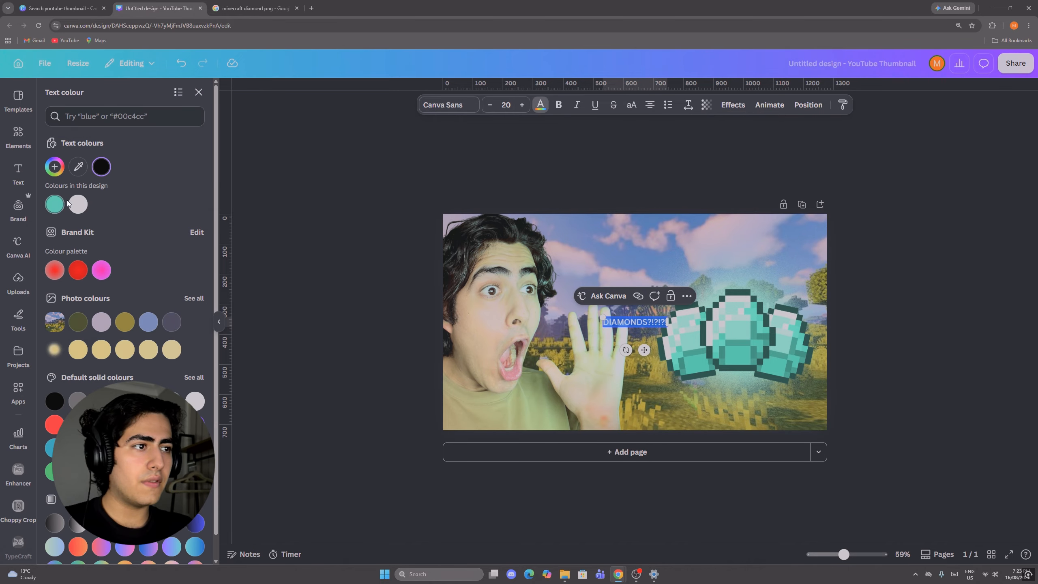
click(55, 208)
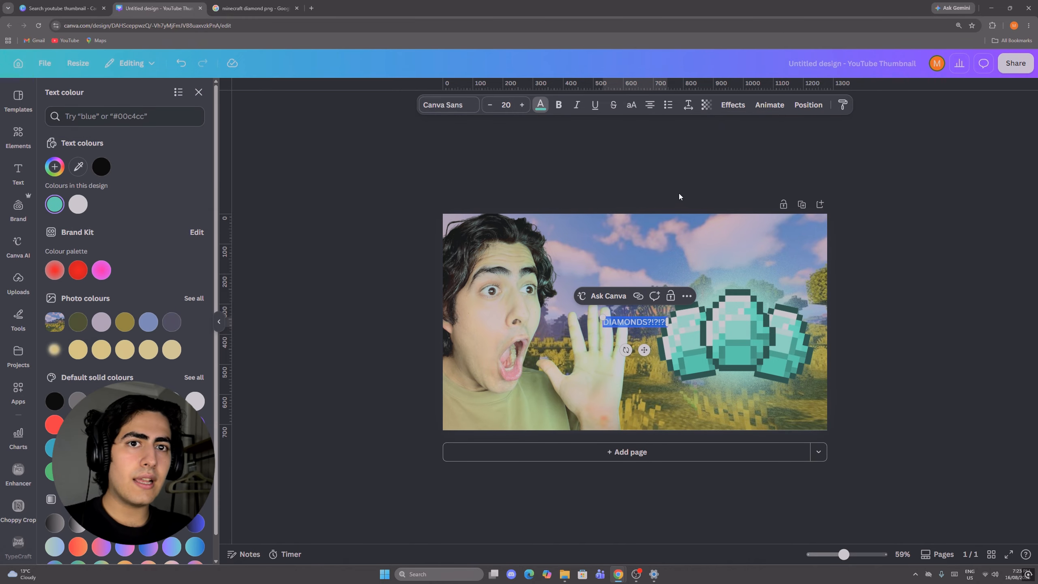
click(724, 107)
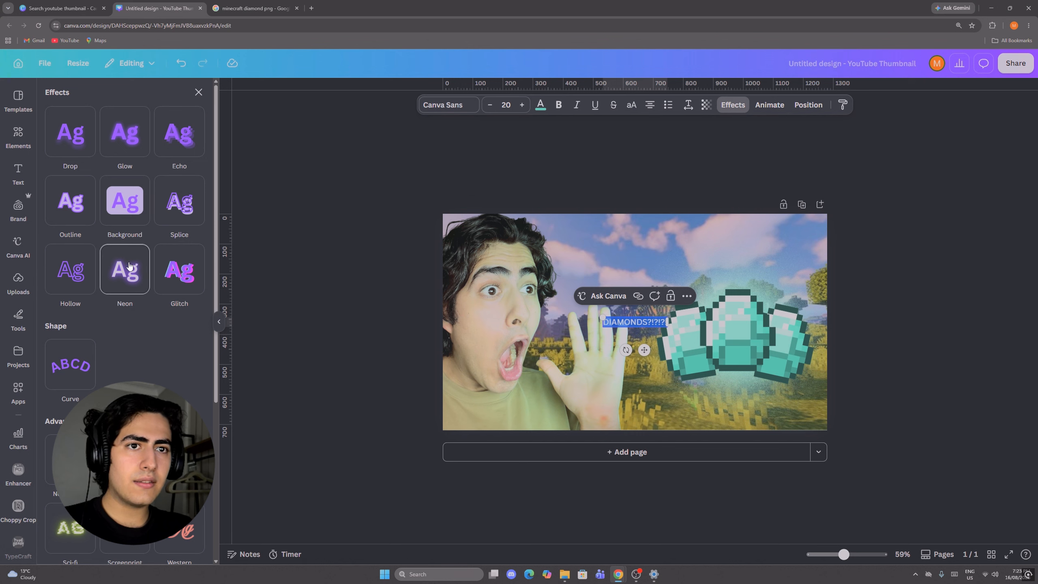
click(66, 209)
click(191, 298)
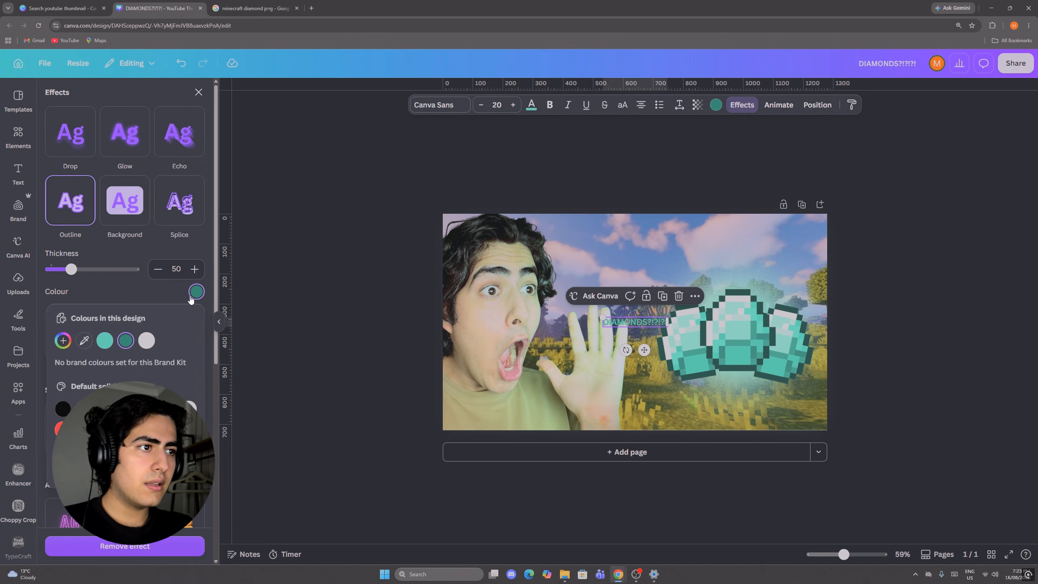
click(63, 408)
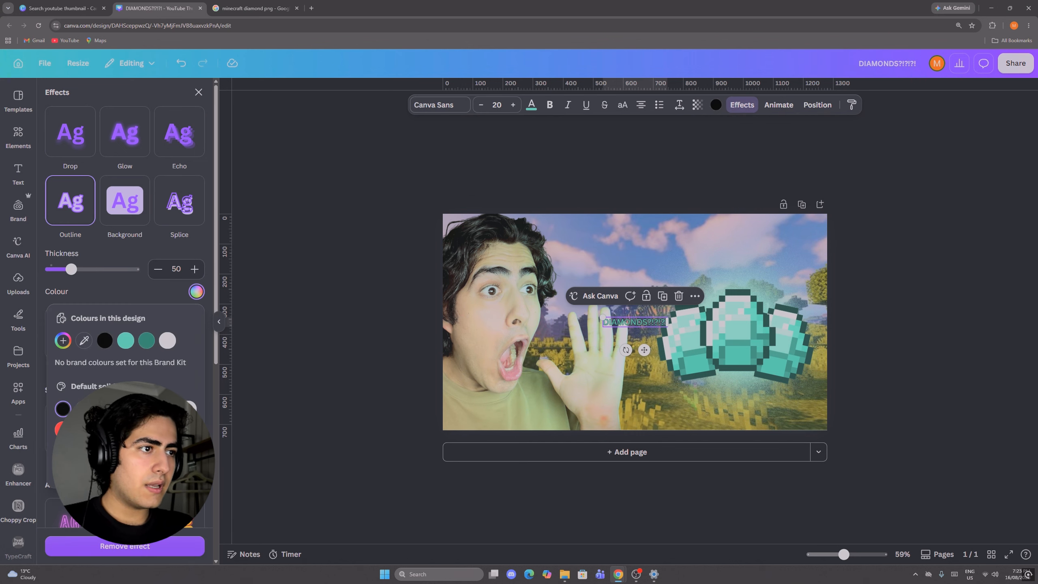
Enlarge the DIAMONDS title to a font size of about 79.8 and move it into the sky above the diamonds.
click(603, 317)
drag(603, 318, 417, 248)
drag(489, 308, 601, 262)
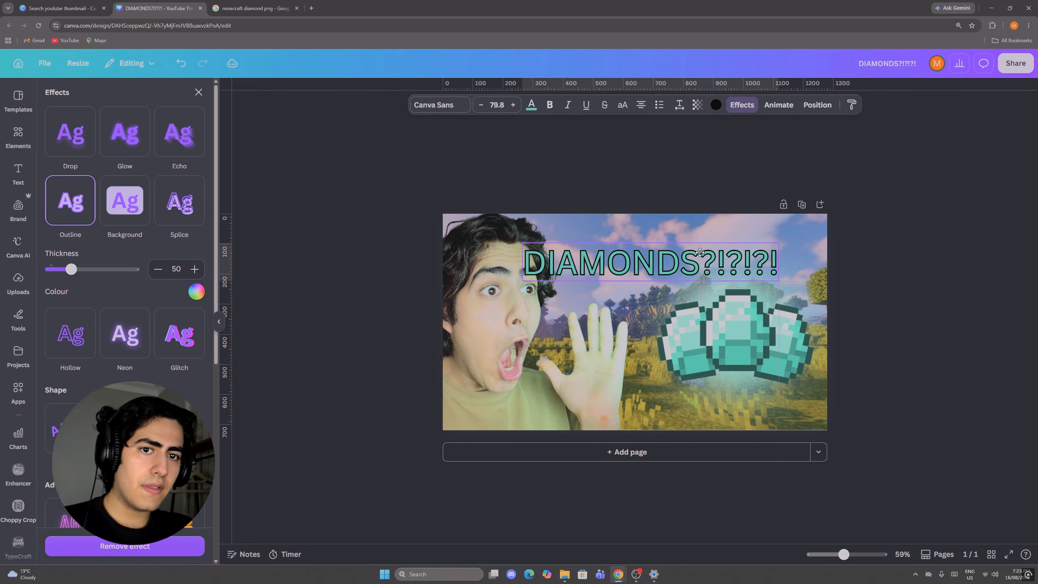
Set the title's font to Bangers and shift the title slightly up toward the diamonds' side.
click(455, 105)
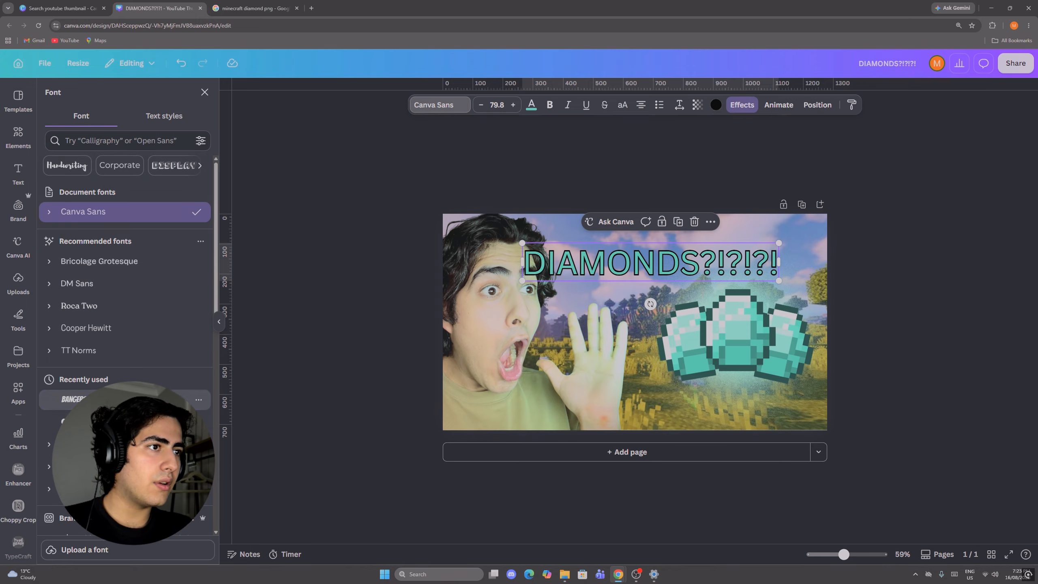
click(73, 399)
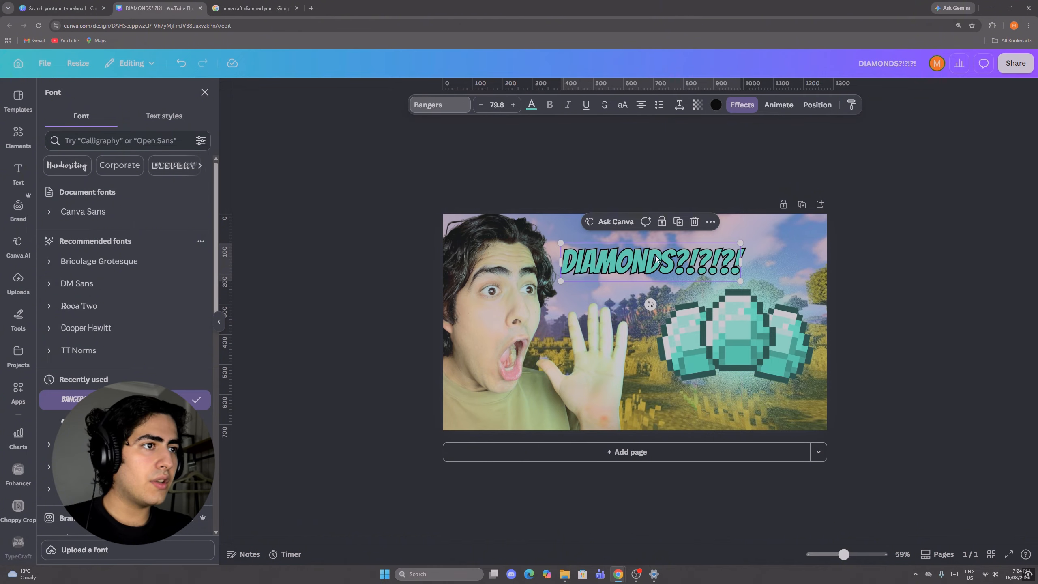
mouse_move(645, 268)
mouse_down()
mouse_move(638, 258)
mouse_move(660, 255)
mouse_up()
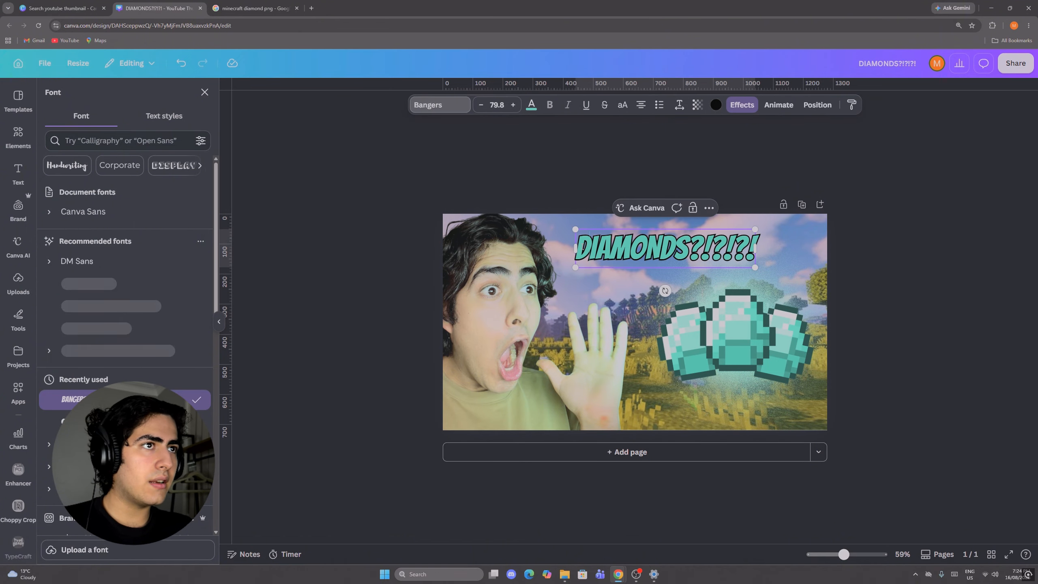
double_click(660, 255)
key(Escape)
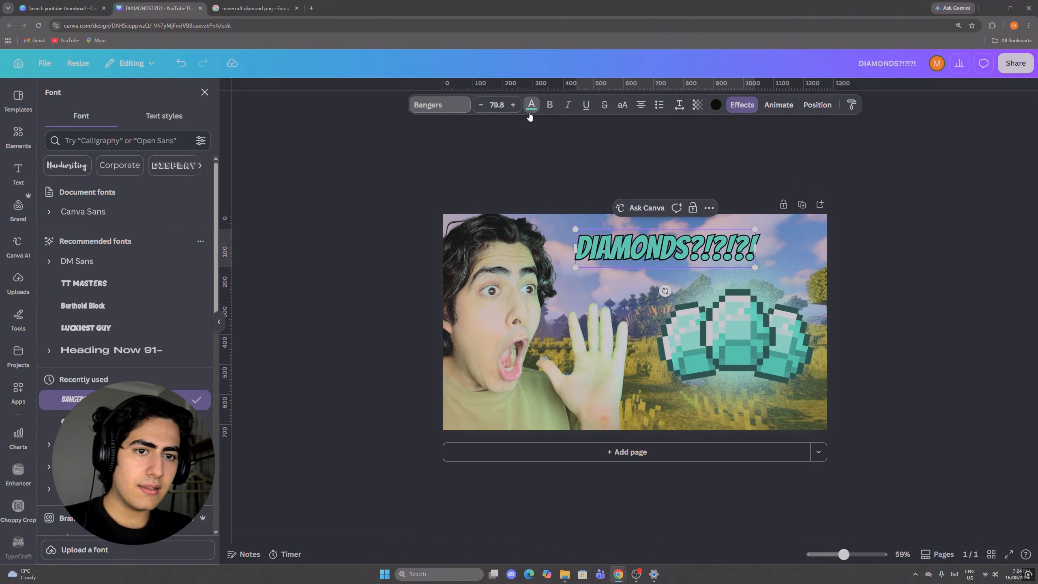
Fill the title with a metallic grey gradient and undo the duplicate text pasted into it.
click(531, 105)
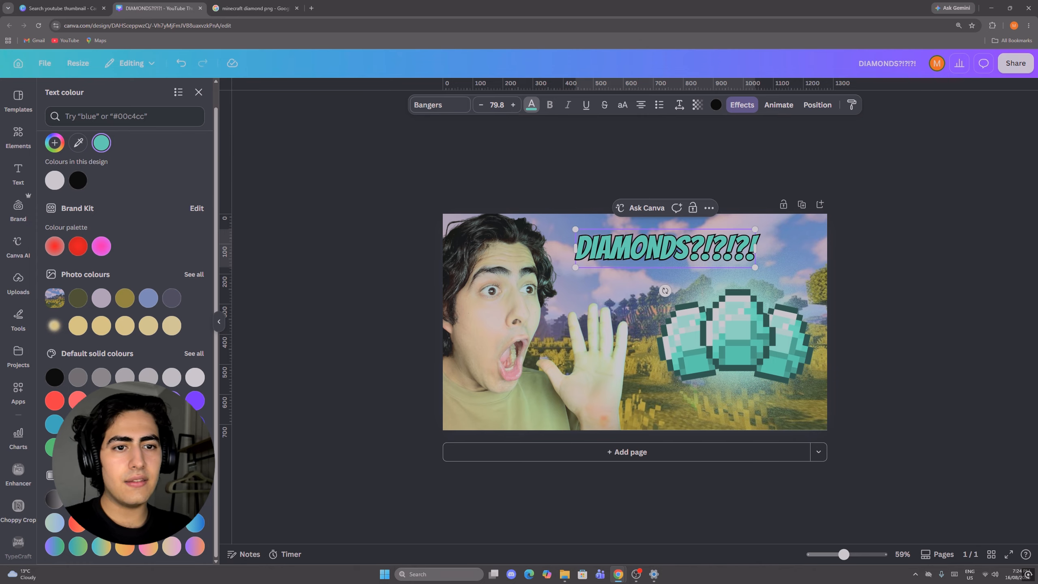
click(194, 475)
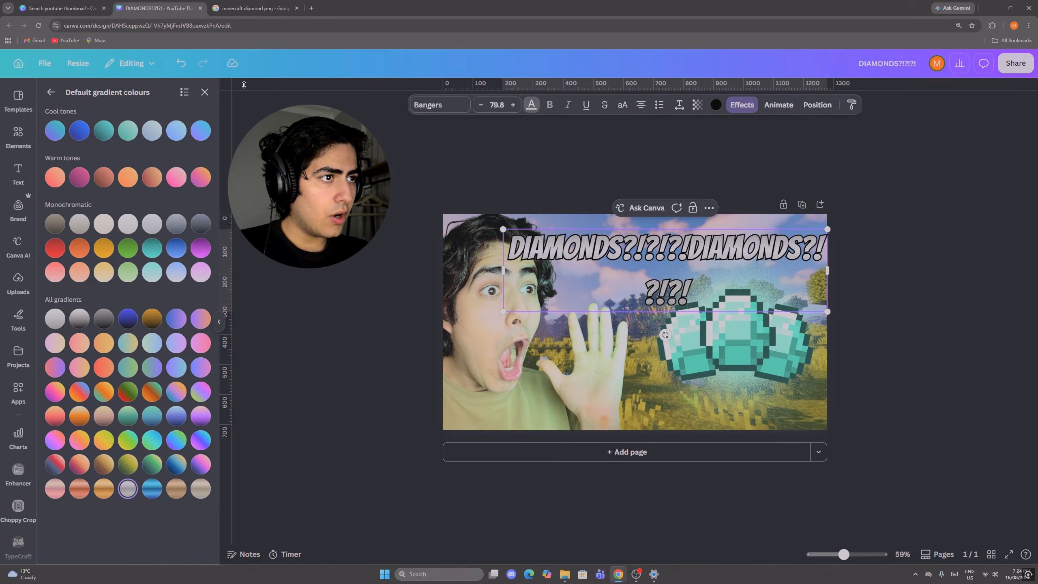
key(ctrl+z)
Paste the copied DIAMONDS text as a separate text box and align it exactly over the gradient title.
click(941, 306)
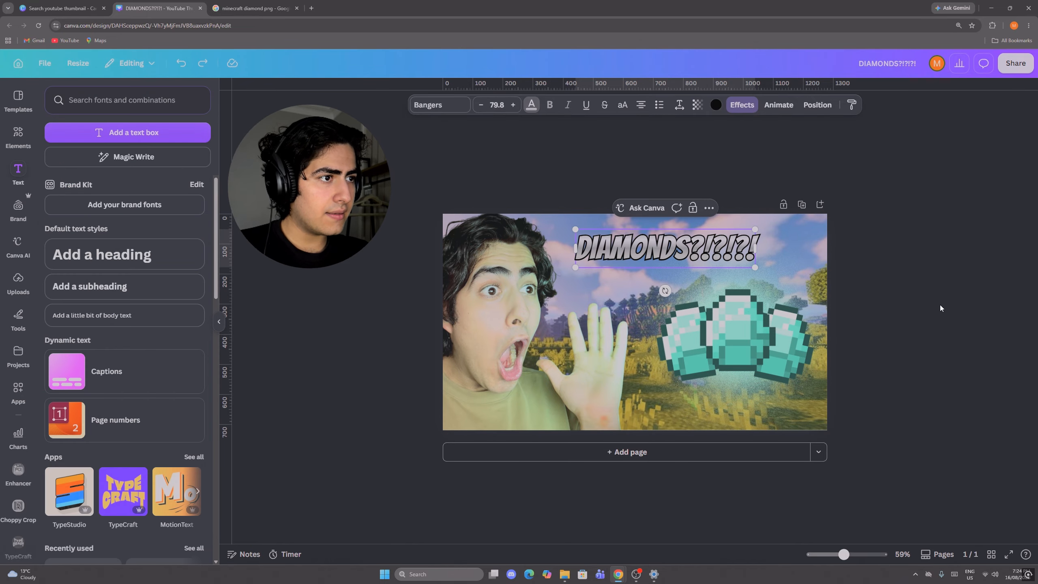
click(791, 274)
key(ctrl+v)
drag(663, 318, 698, 282)
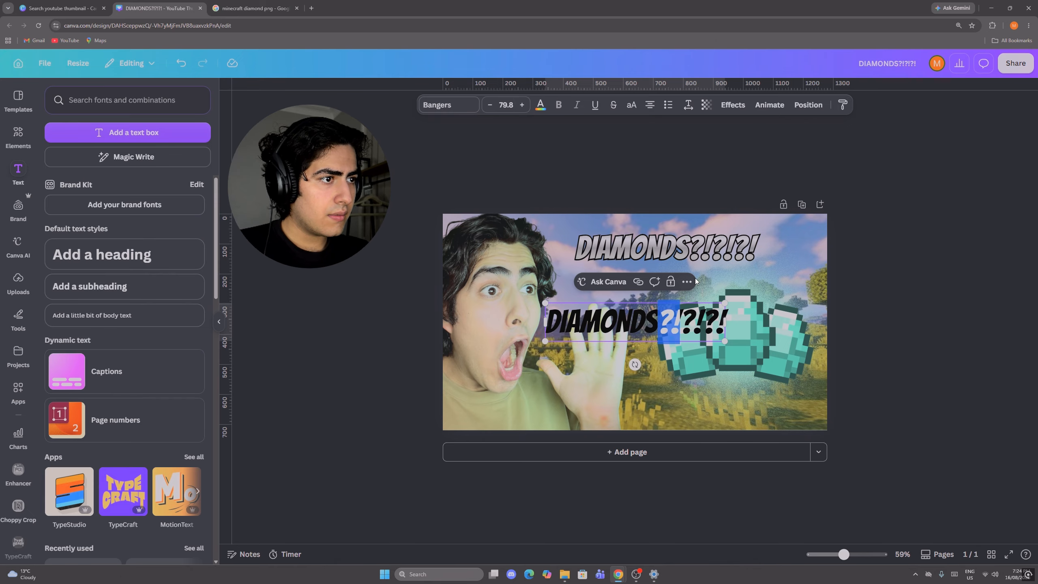
click(702, 288)
click(629, 335)
click(645, 335)
click(655, 340)
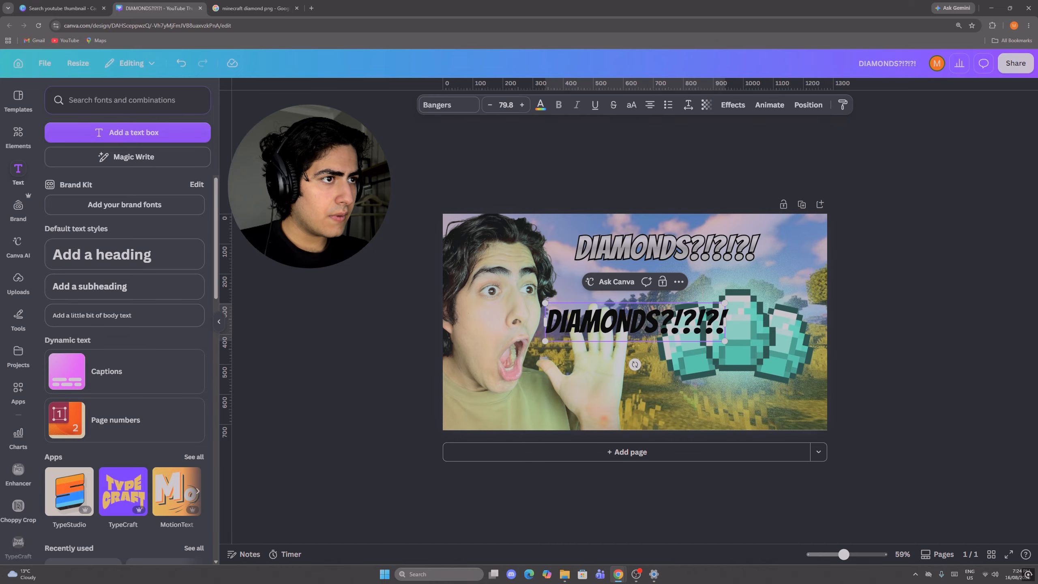
drag(658, 341, 696, 268)
click(698, 250)
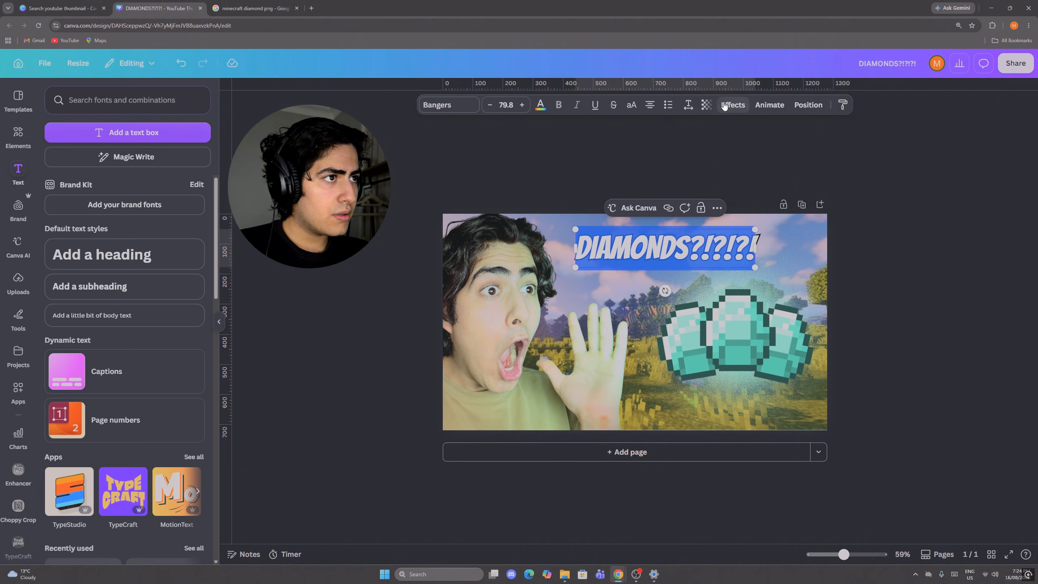
Set the overlaid title copy's transparency to 57 and recolour it with the design's teal.
click(707, 105)
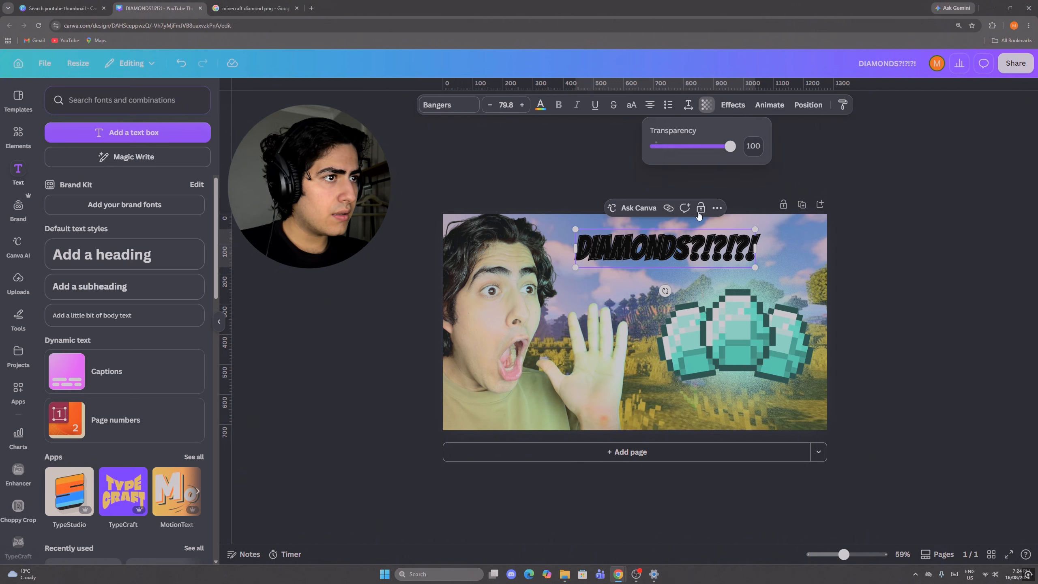
drag(730, 146, 698, 152)
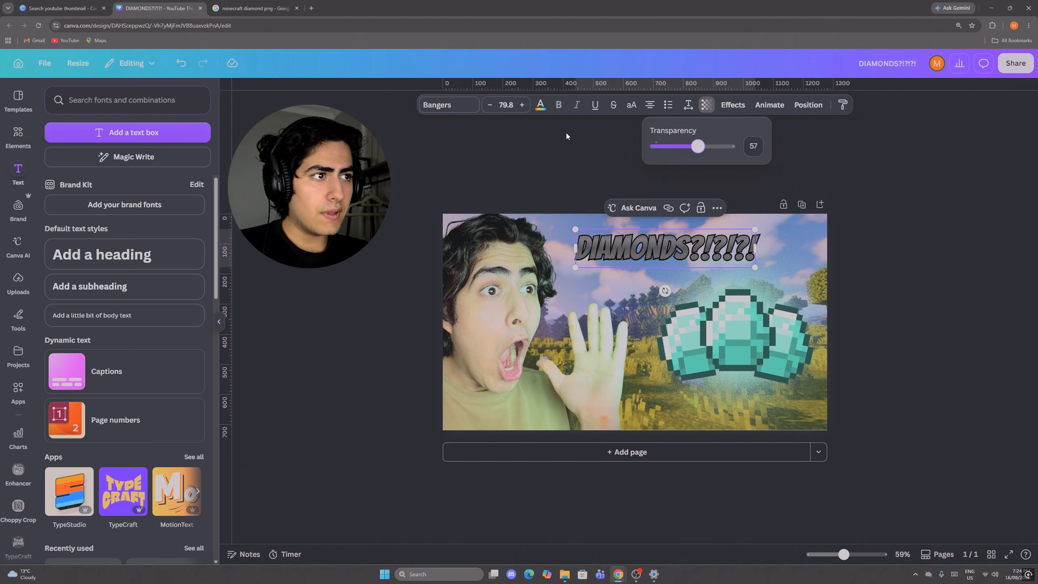
click(539, 105)
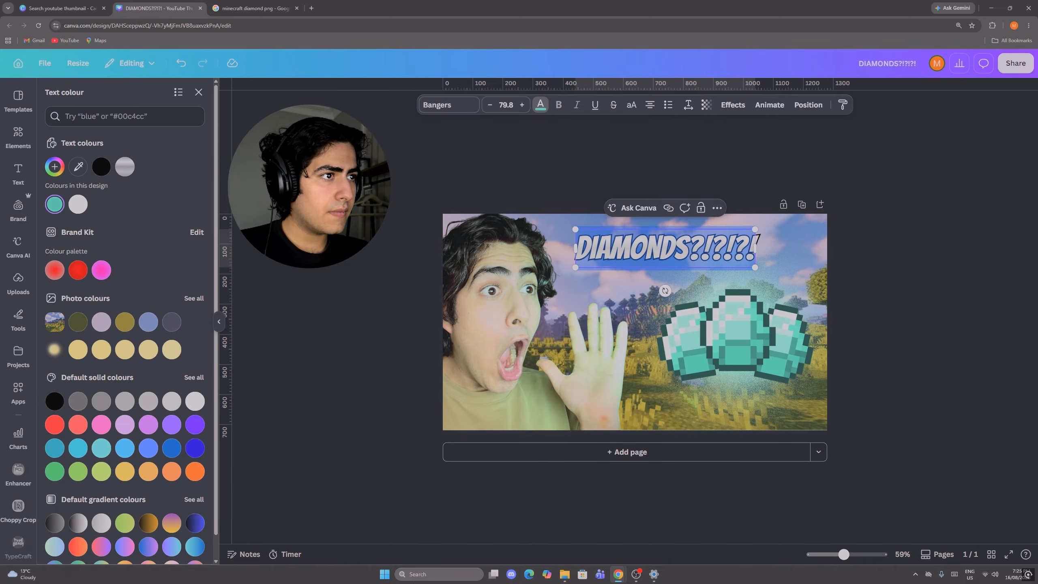
click(967, 320)
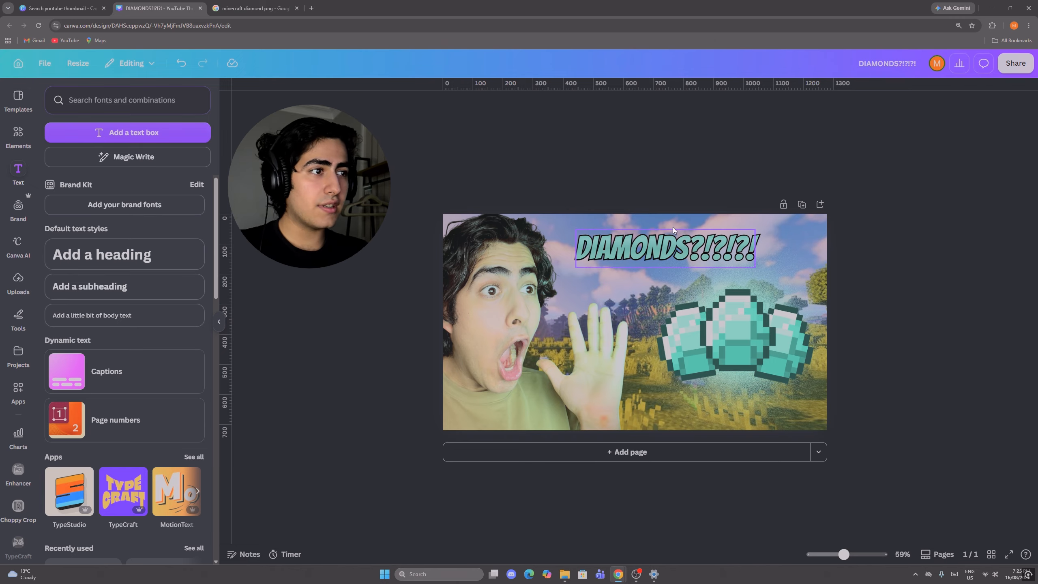
Inspect how the thumbnail and its title read at a small preview size.
click(831, 555)
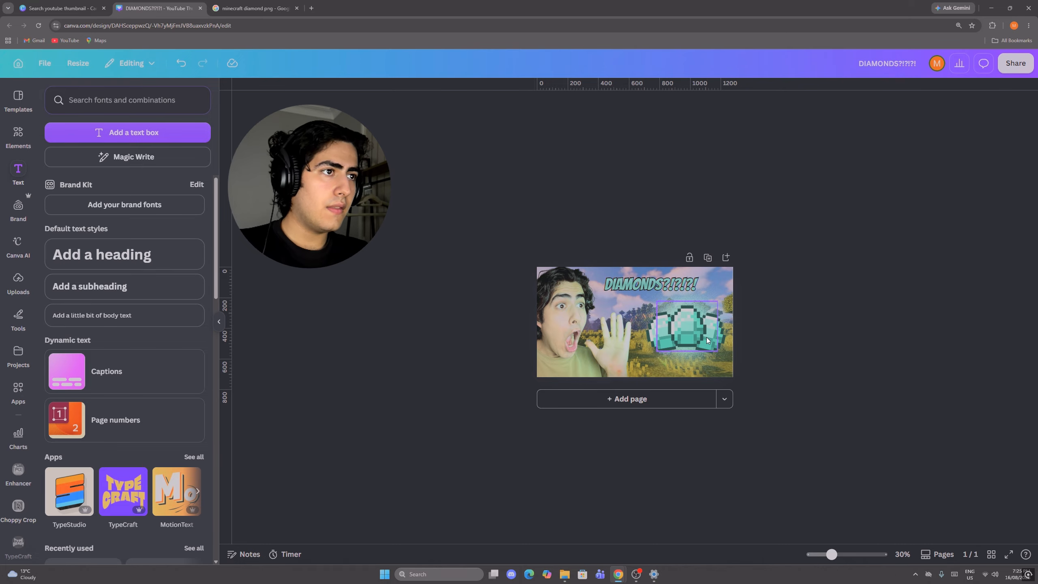
scroll(780, 404, up, 5)
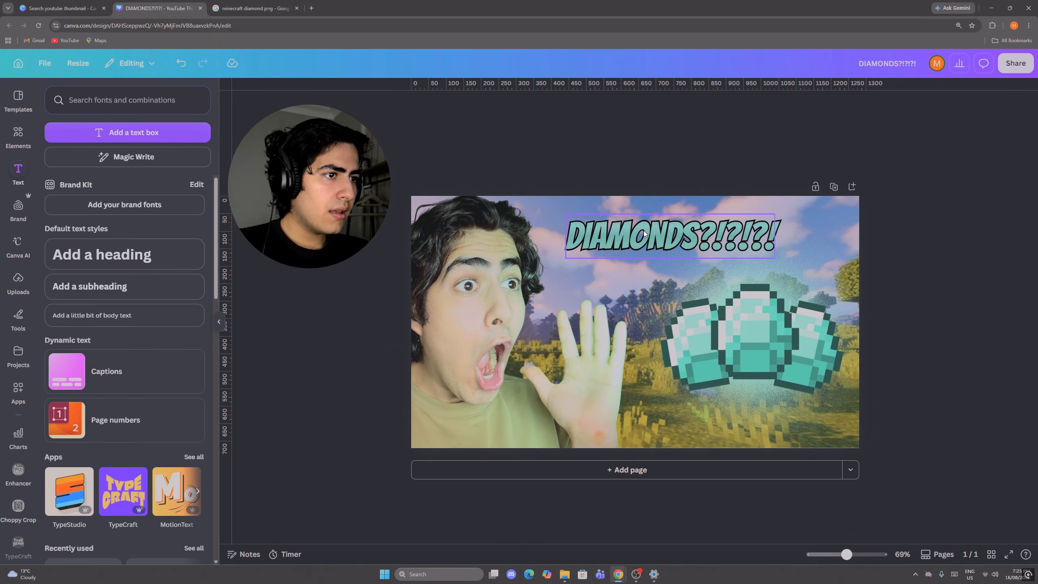
drag(846, 555, 831, 558)
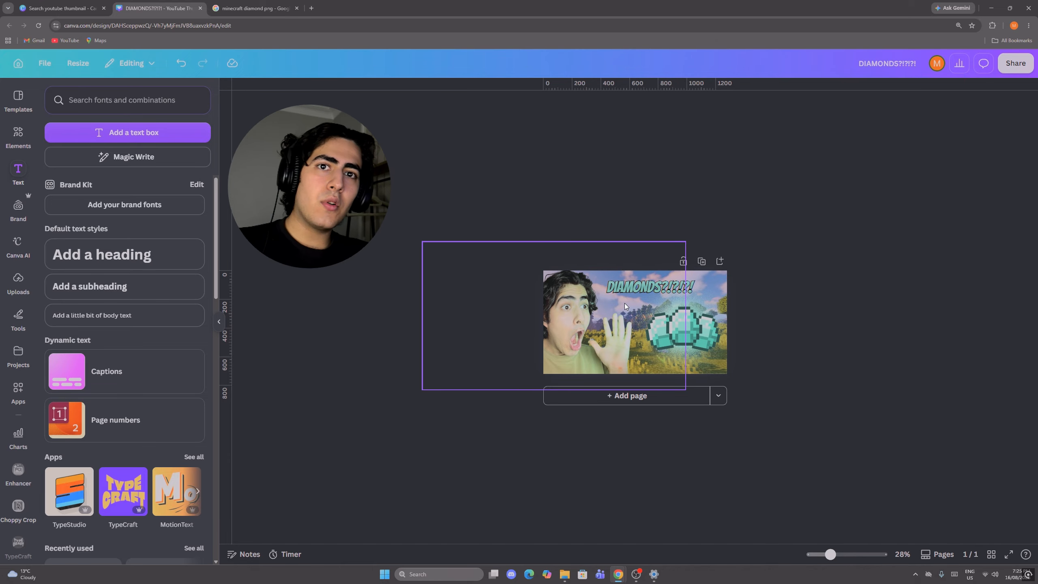
Open the Warp Brush app and select the shocked man cutout as the image to transform.
scroll(16, 282, down, 7)
scroll(17, 283, down, 4)
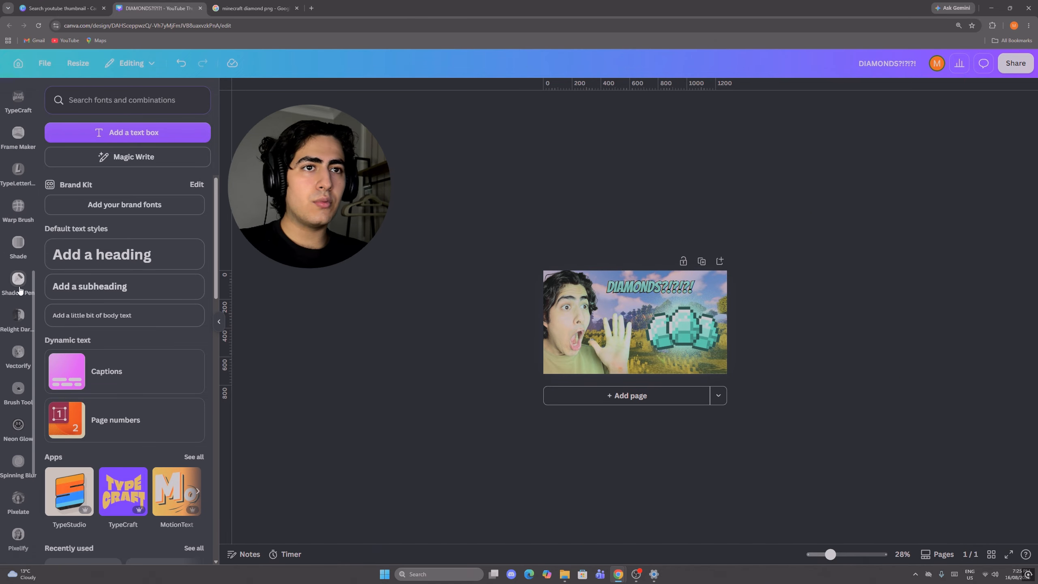
click(18, 210)
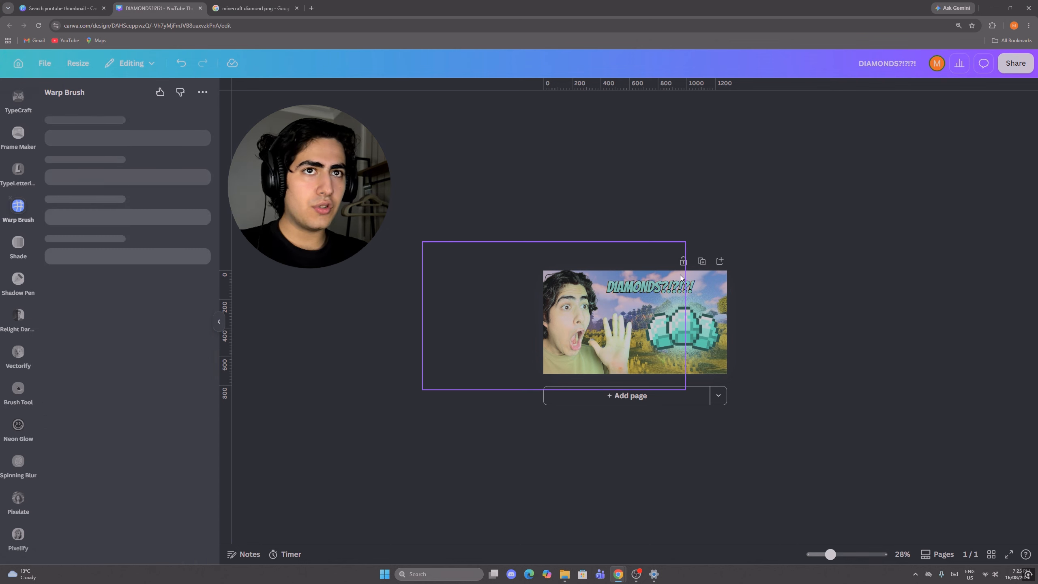
drag(831, 554, 843, 555)
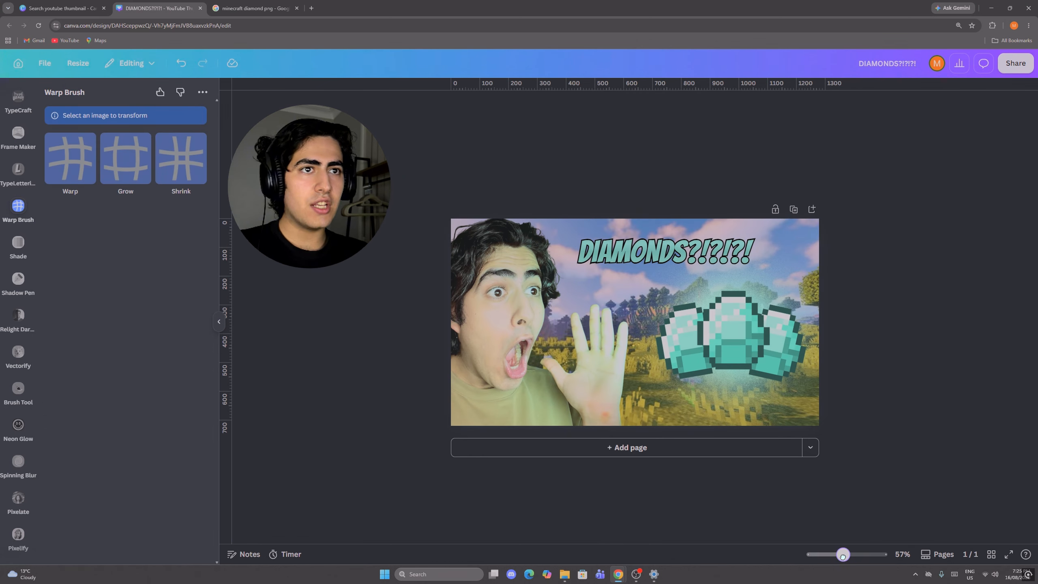
click(523, 346)
Try enlarging the man's eye area with the Warp Brush's Grow mode and discard the change.
click(125, 132)
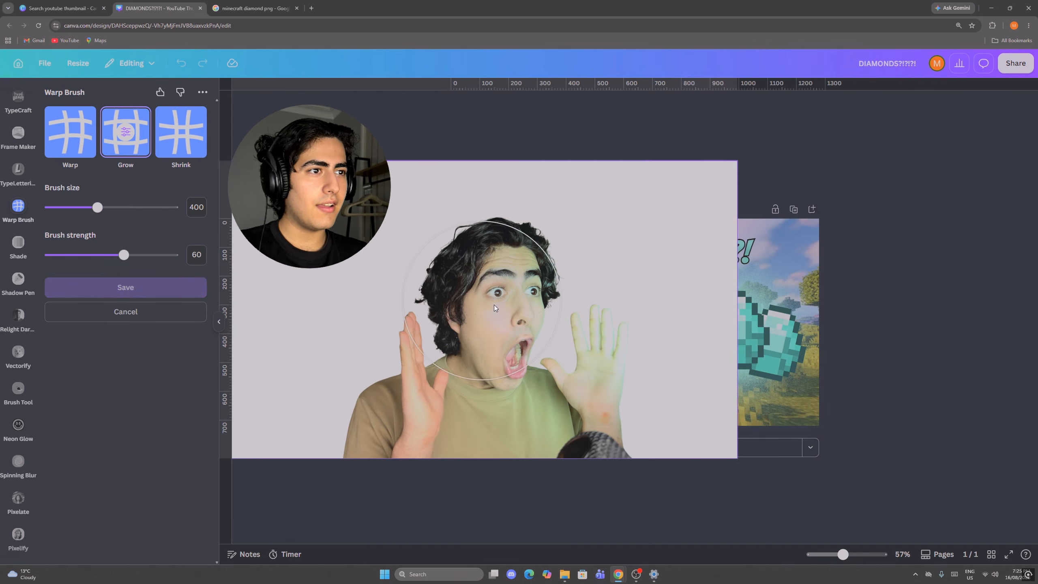
drag(532, 289, 517, 301)
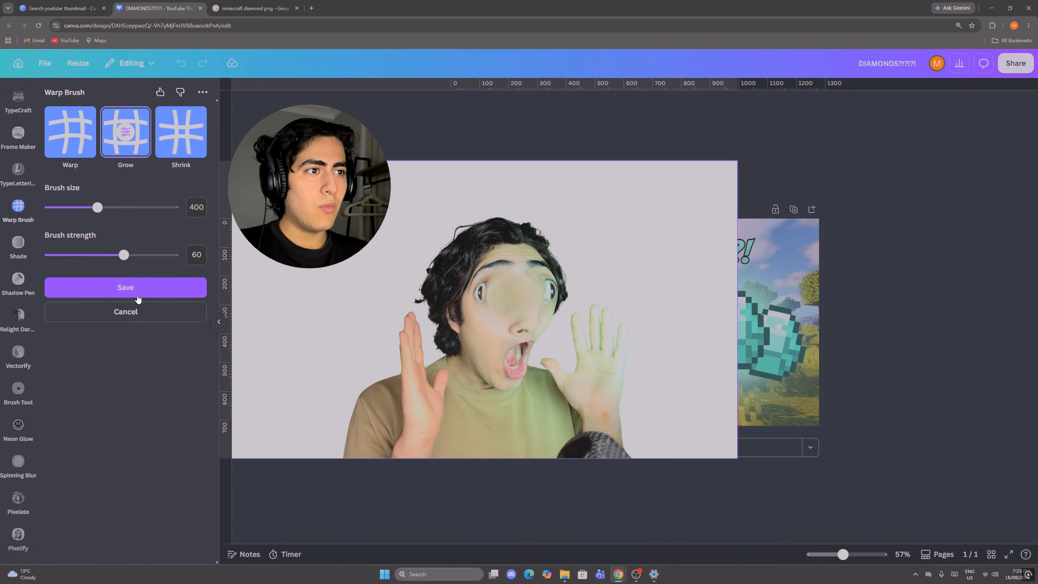
click(144, 311)
Stretch the man's hands, hair and eyes outward with the Warp Brush's Warp mode at brush size 400 and strength 60.
click(80, 157)
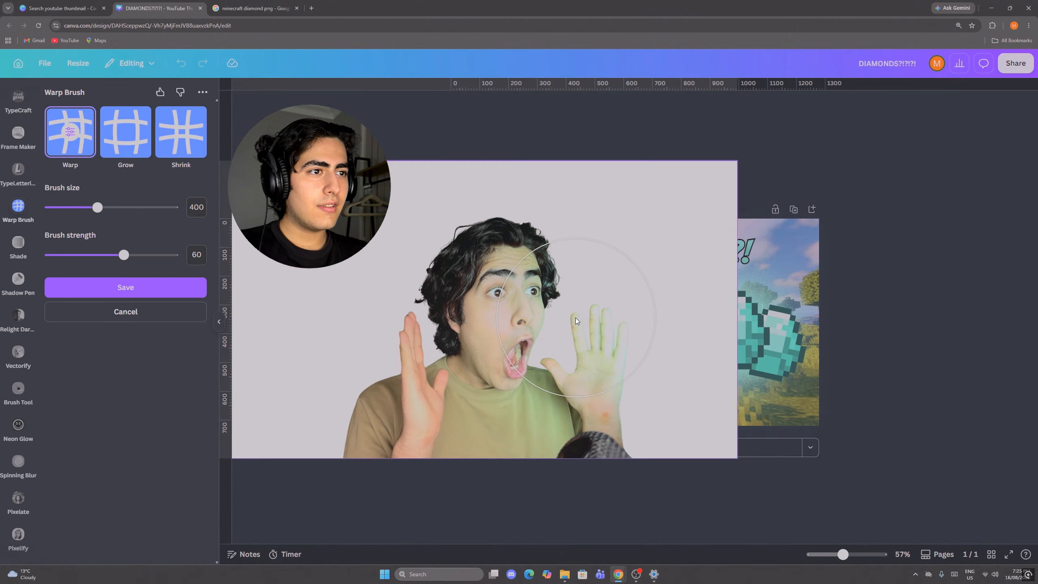
mouse_move(625, 303)
mouse_down()
mouse_move(608, 331)
mouse_move(578, 347)
mouse_up()
drag(423, 342, 382, 296)
drag(453, 322, 409, 290)
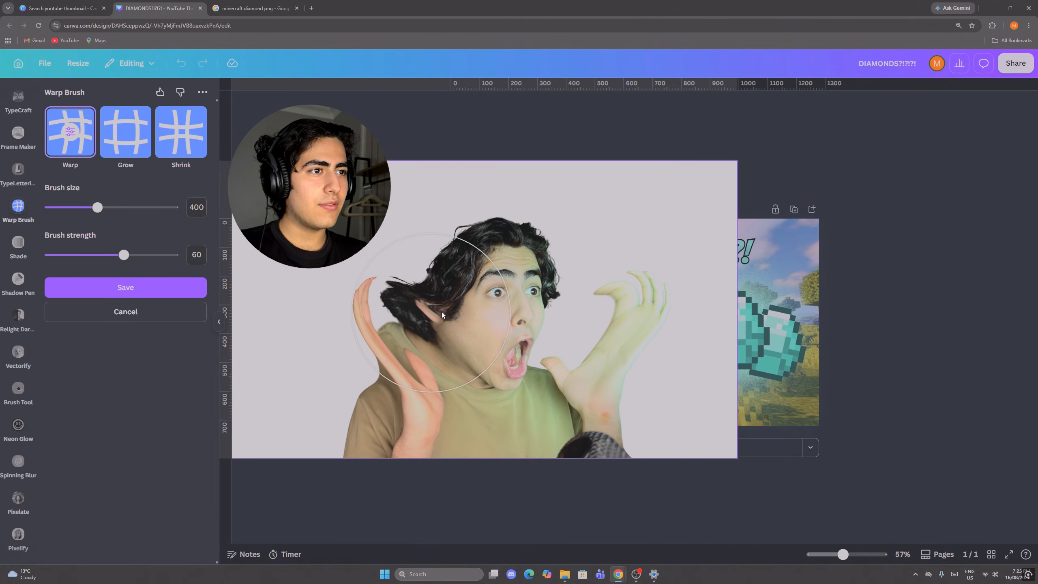
drag(487, 294, 415, 249)
drag(511, 277, 586, 246)
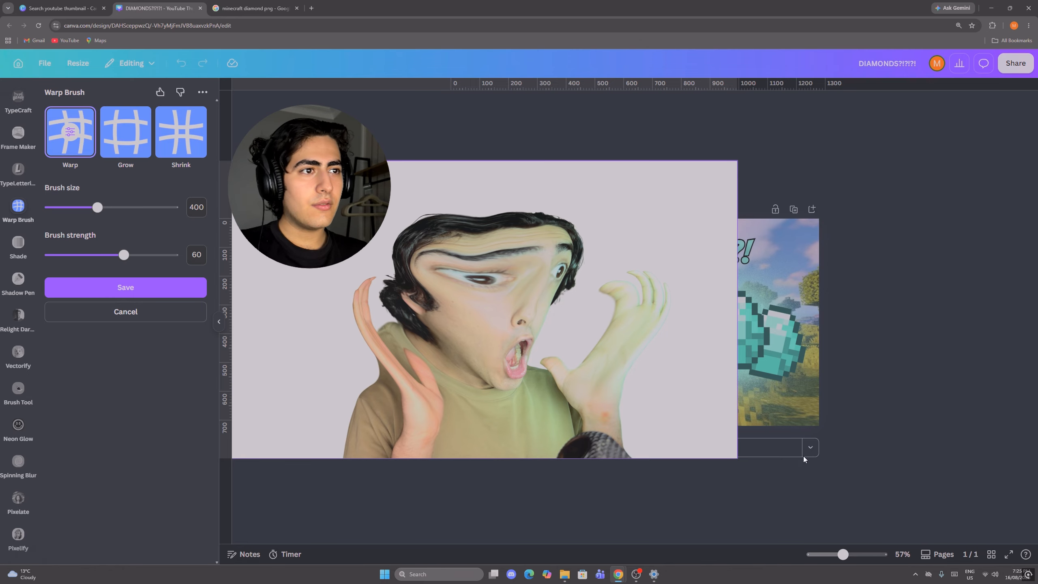
Pinch the area around the man's nose and mouth with the Warp Brush's Shrink mode and save the warped image to the design.
click(181, 133)
mouse_move(525, 329)
mouse_down()
mouse_move(517, 306)
mouse_move(528, 301)
mouse_up()
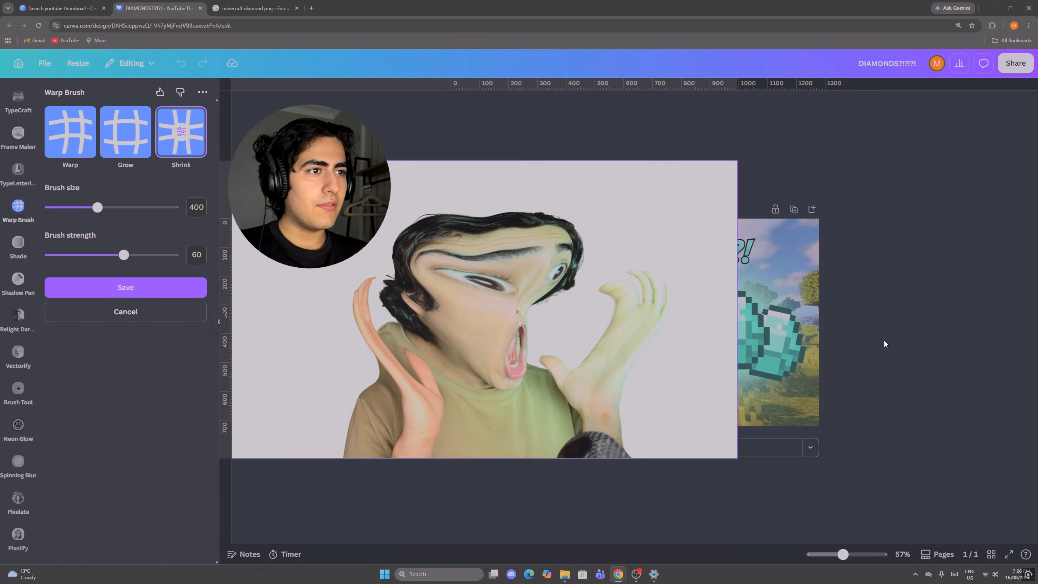
click(123, 288)
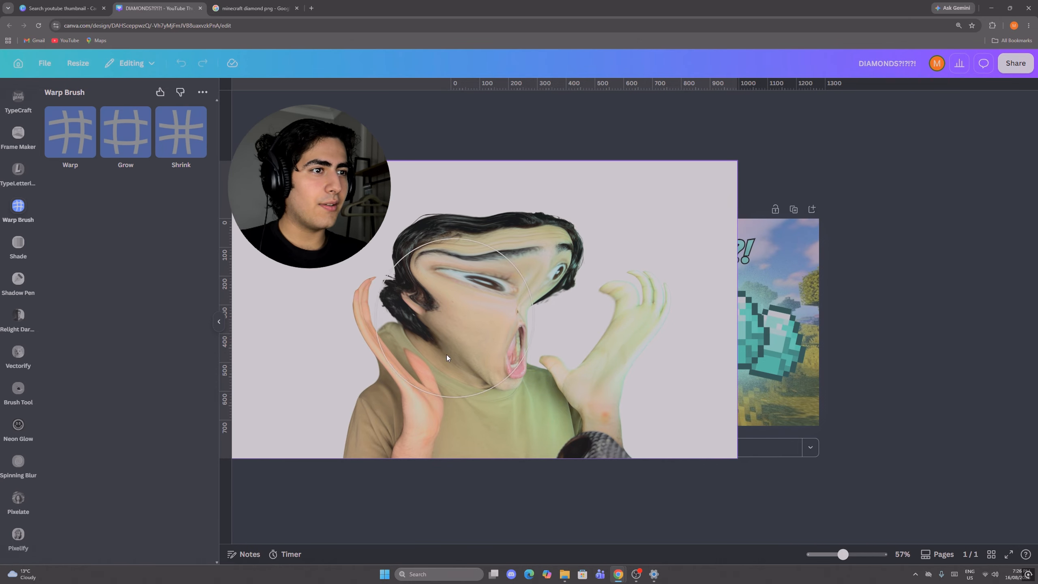
mouse_move(538, 366)
mouse_down()
mouse_move(552, 373)
mouse_move(545, 360)
mouse_up()
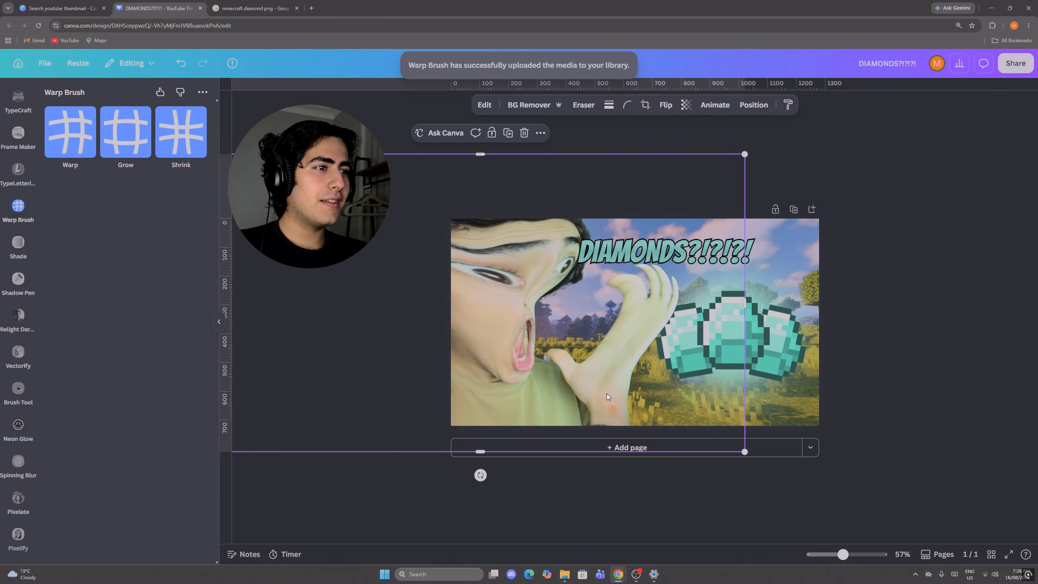
mouse_move(846, 563)
mouse_down()
mouse_move(824, 555)
mouse_move(833, 555)
mouse_up()
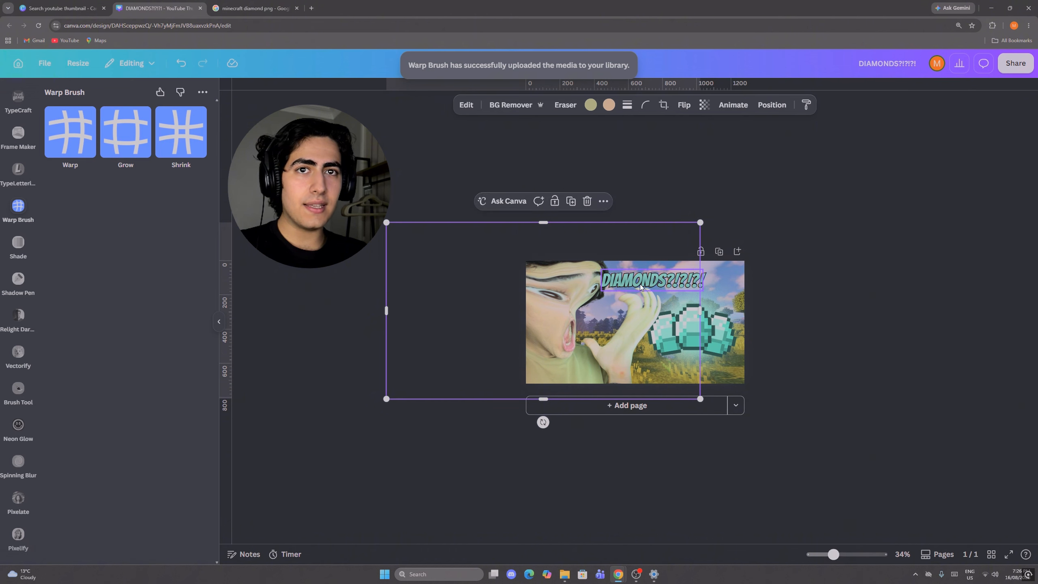
Search the apps for "warp text" and open the Text Warp app.
scroll(20, 224, down, 3)
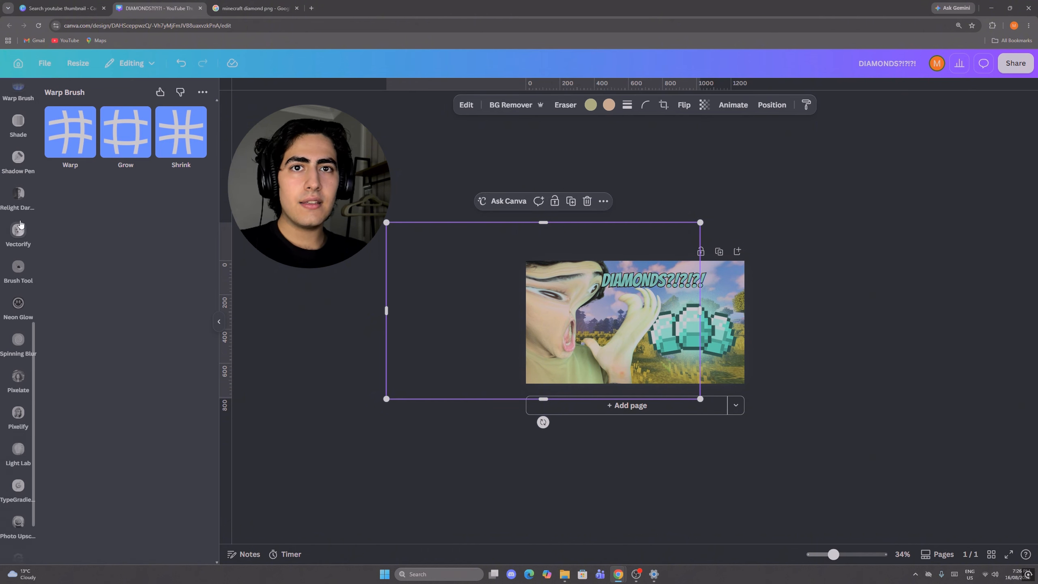
scroll(19, 224, down, 2)
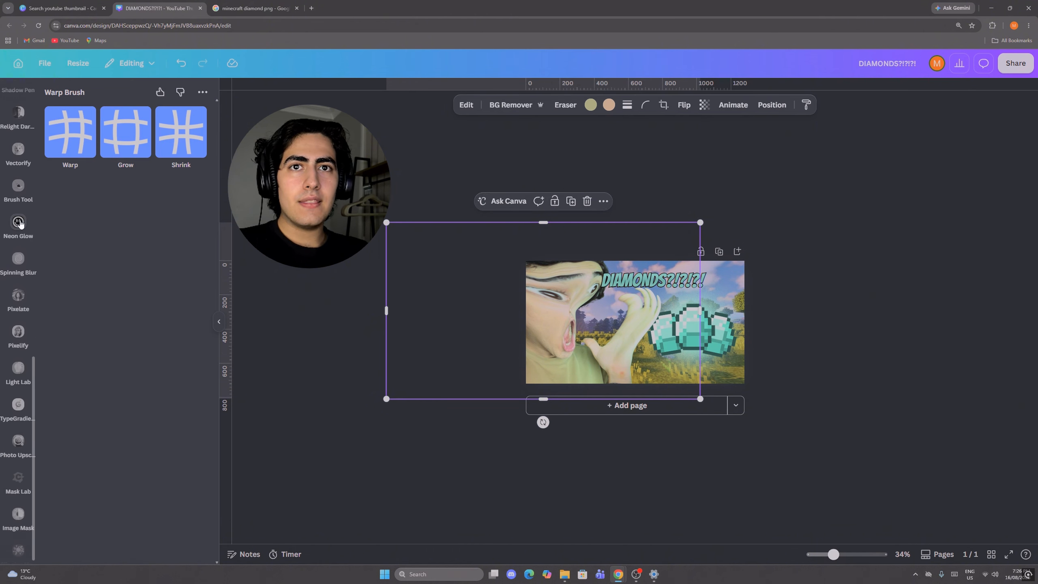
scroll(12, 270, up, 8)
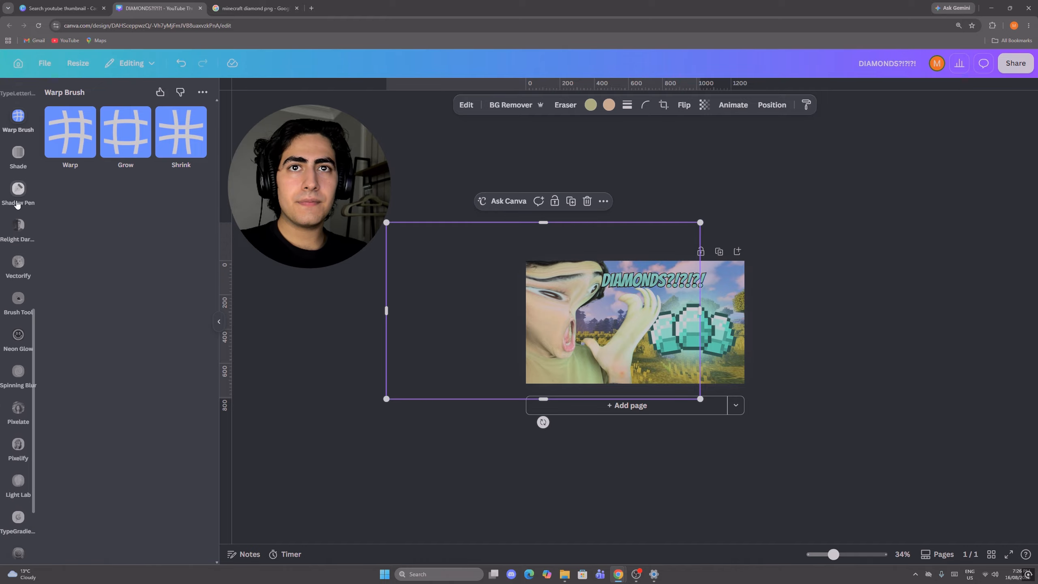
scroll(24, 175, up, 2)
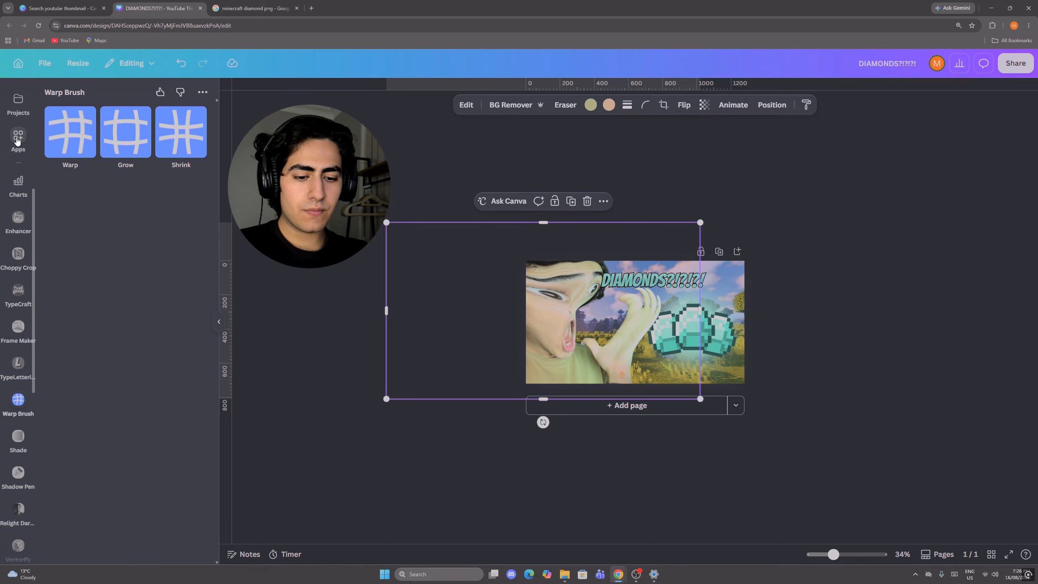
click(18, 137)
drag(100, 104, 47, 102)
text(wa)
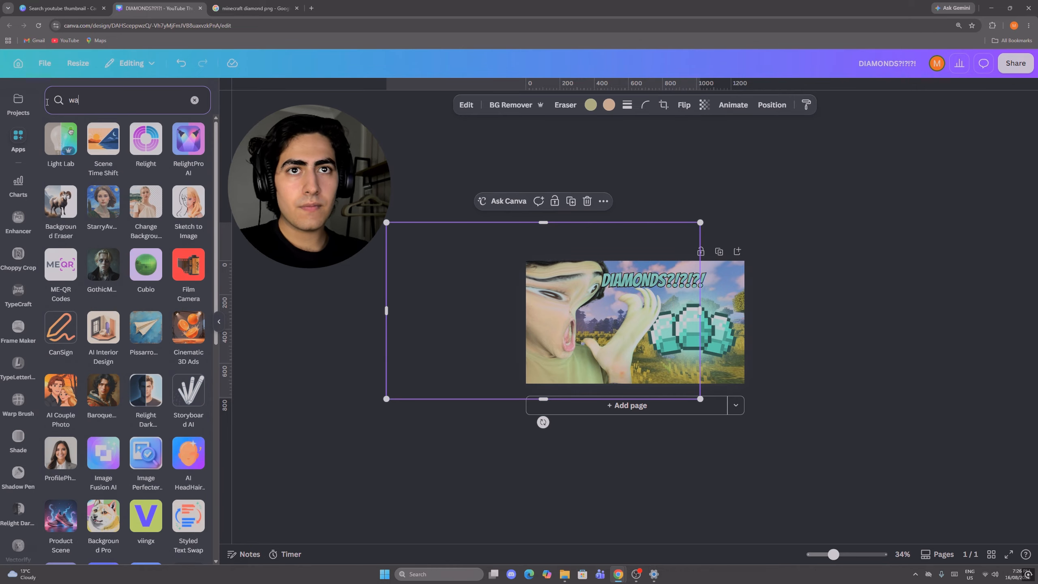
text(rp text)
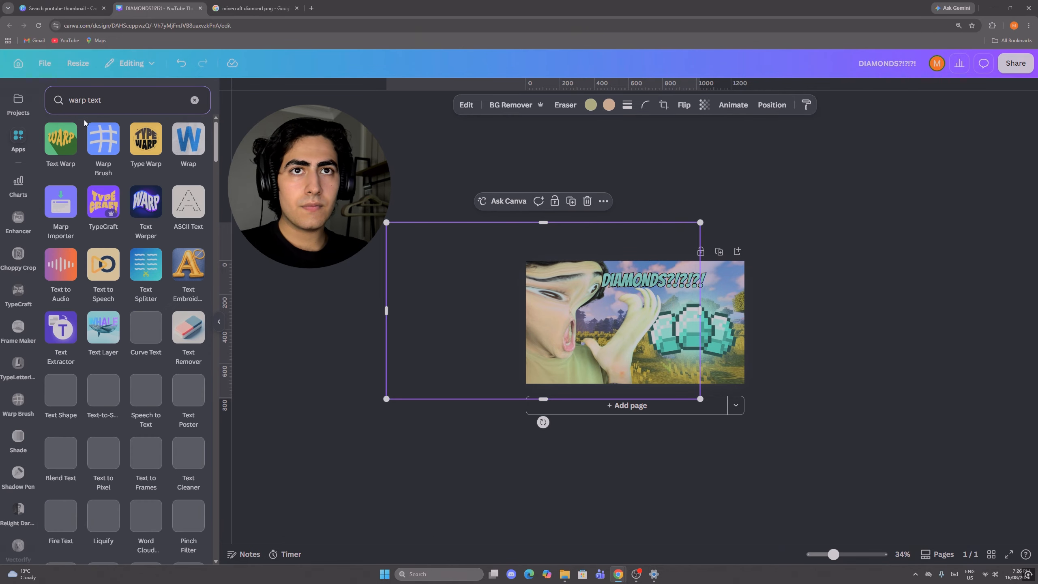
click(66, 148)
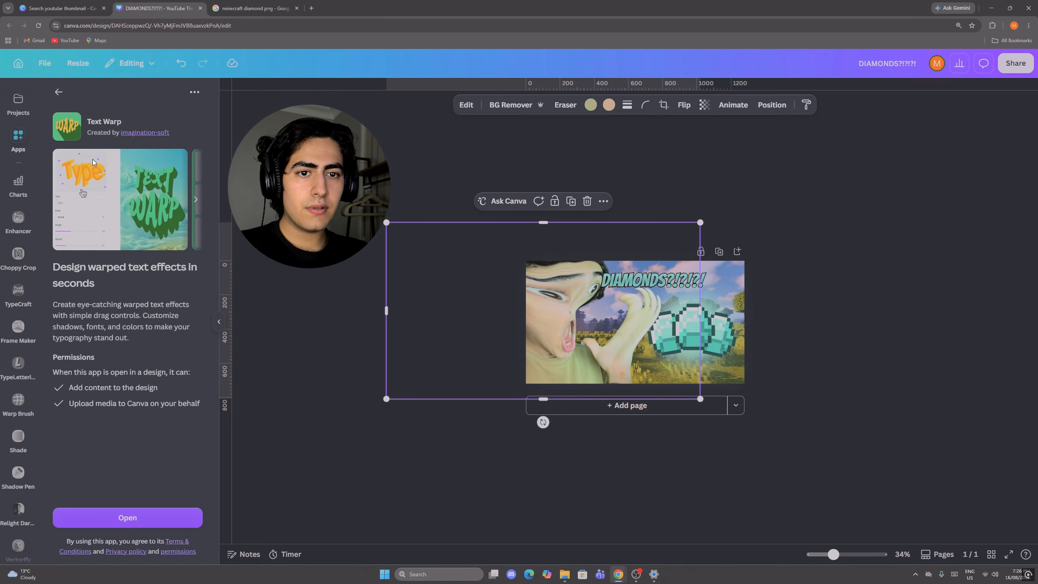
click(157, 521)
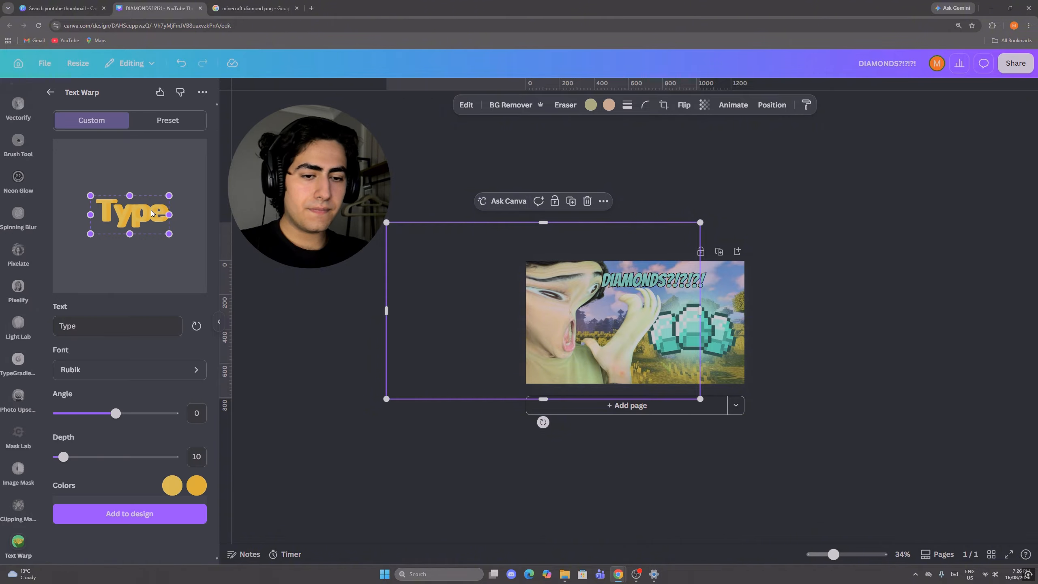
Set the Text Warp text to "DIAMONDS" and give it a light blue face with #155CFA blue depth.
drag(61, 330, 44, 331)
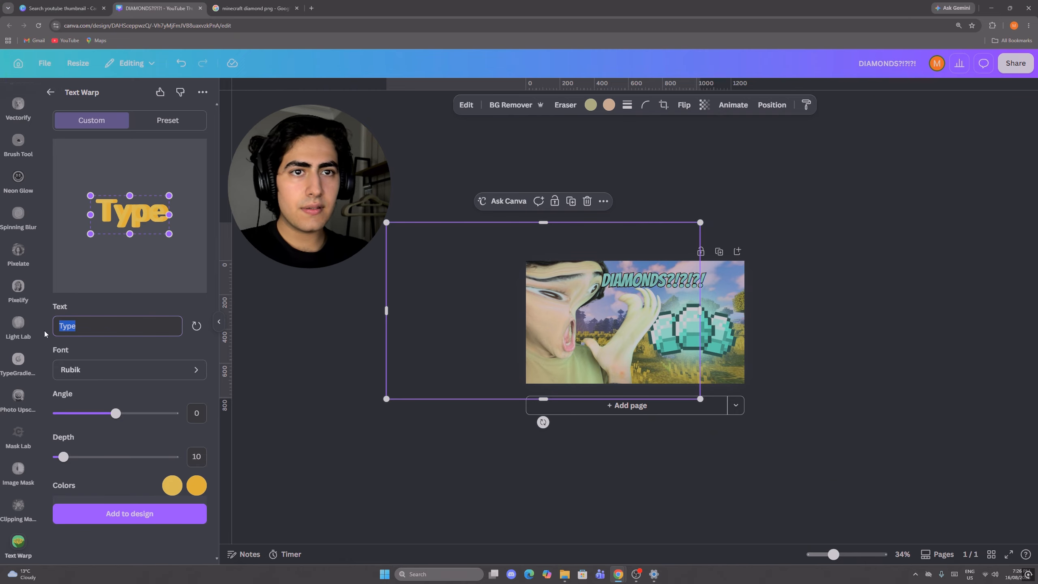
text(DIAMONDS)
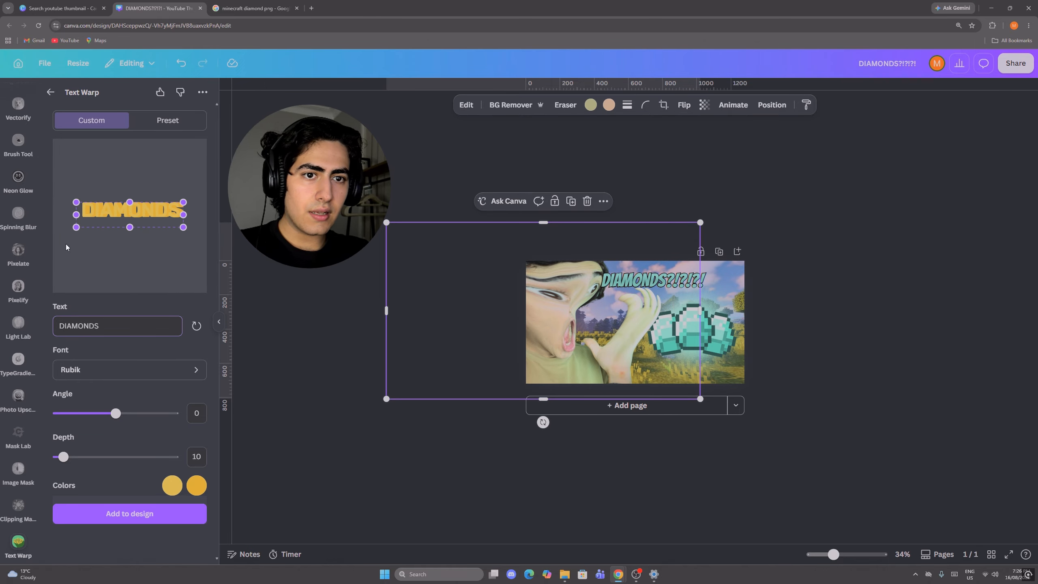
click(173, 488)
drag(151, 432, 141, 437)
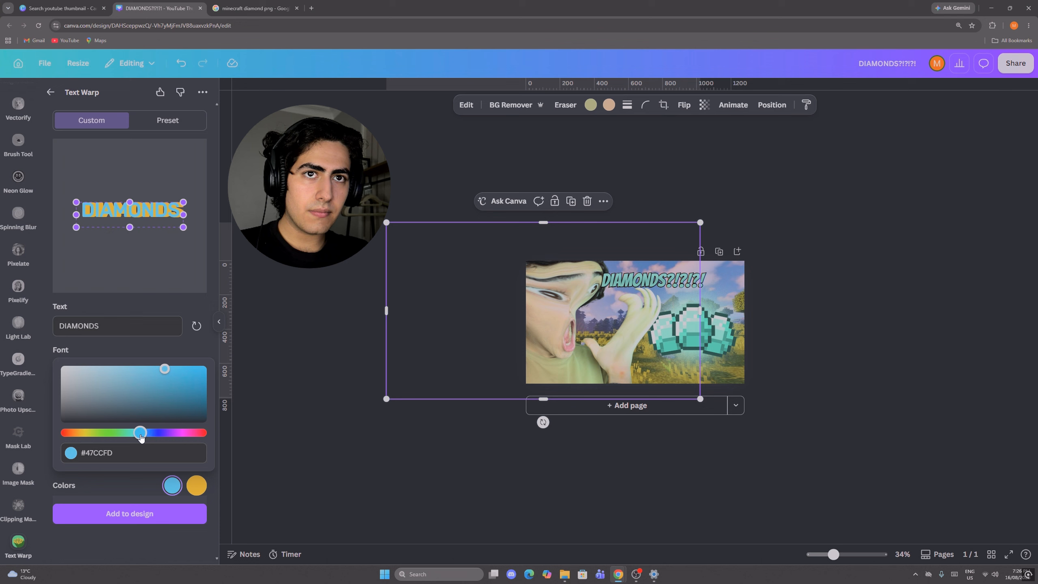
click(195, 489)
click(149, 435)
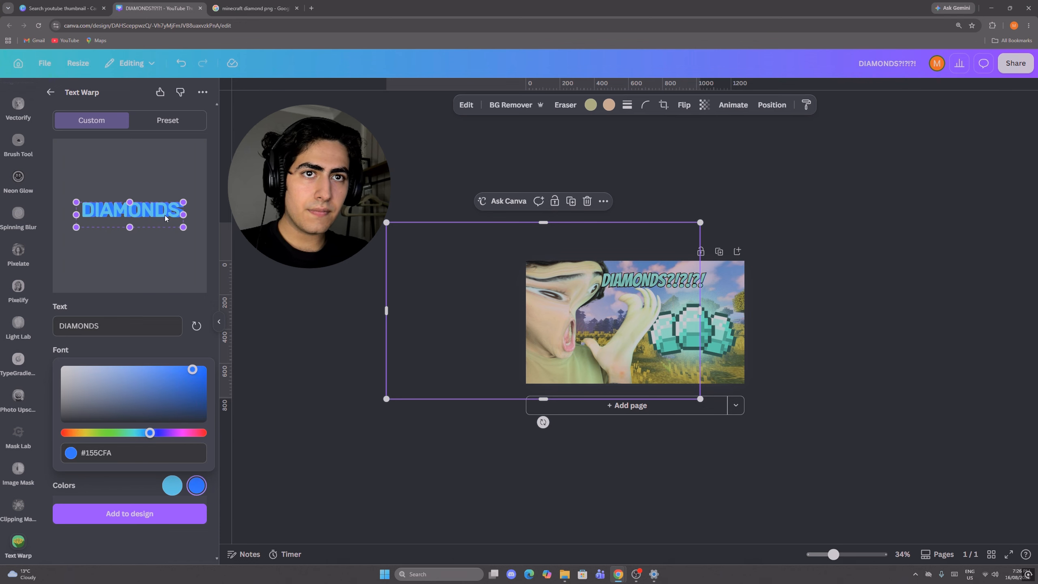
Bend the DIAMONDS text by pulling its lower middle point down, its upper corners up and outward, and its lower corners outward.
drag(184, 229, 185, 250)
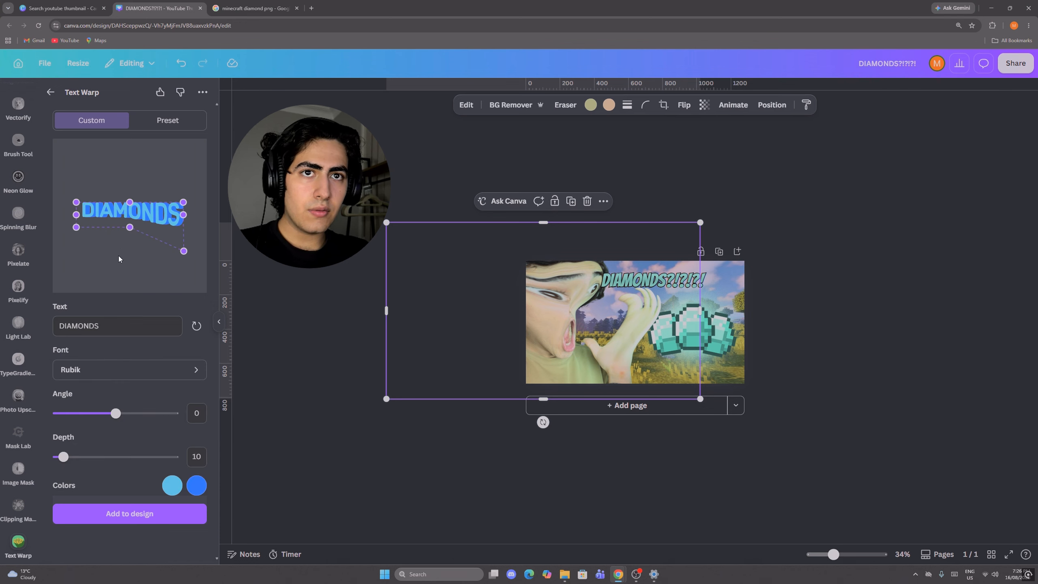
drag(129, 232, 117, 272)
drag(77, 203, 71, 176)
drag(129, 201, 194, 179)
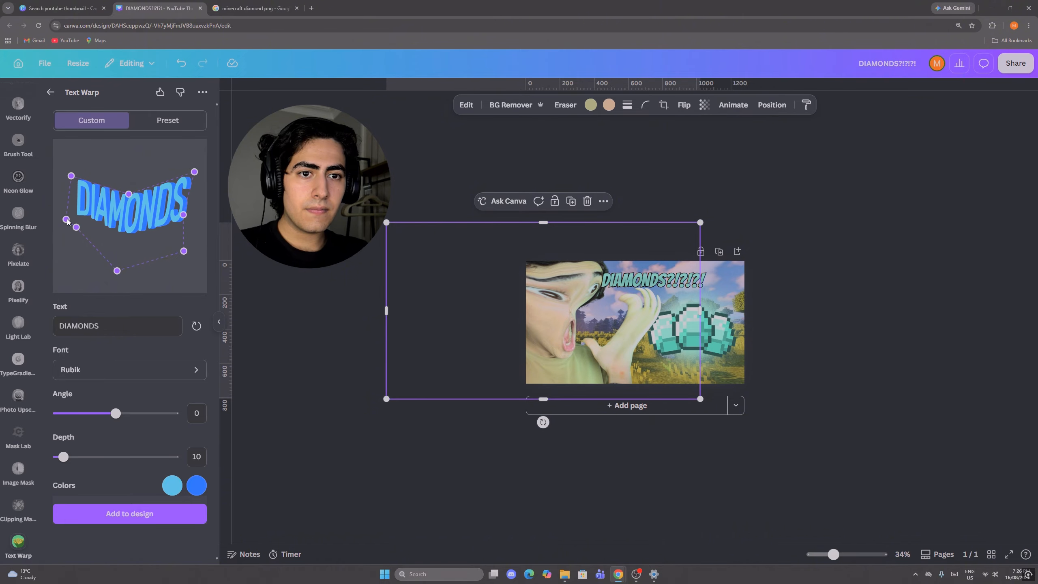
drag(79, 229, 70, 234)
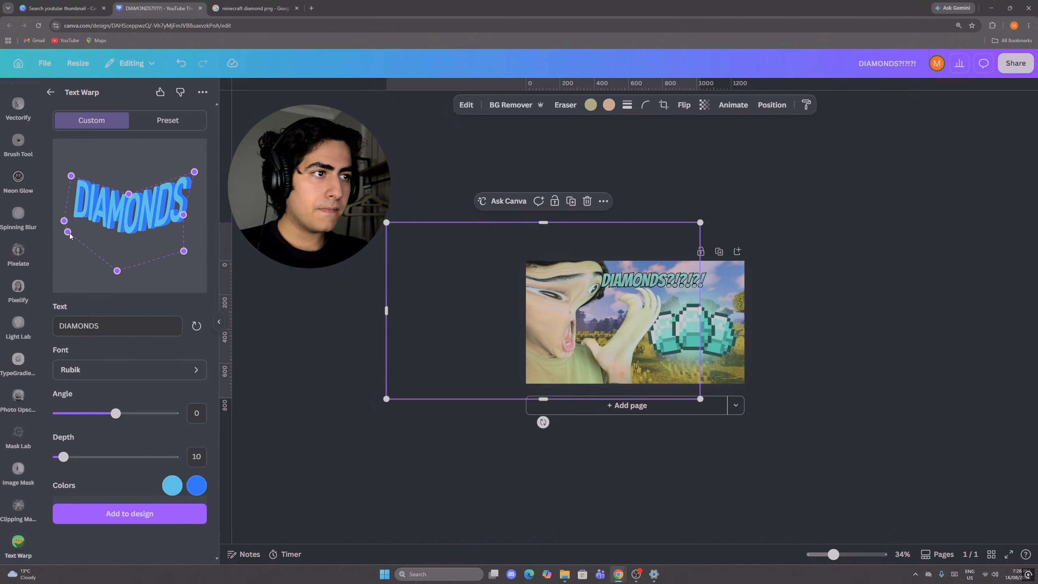
Add the warped DIAMONDS text to the design, try it enlarged at the thumbnail's centre, and delete it.
click(165, 519)
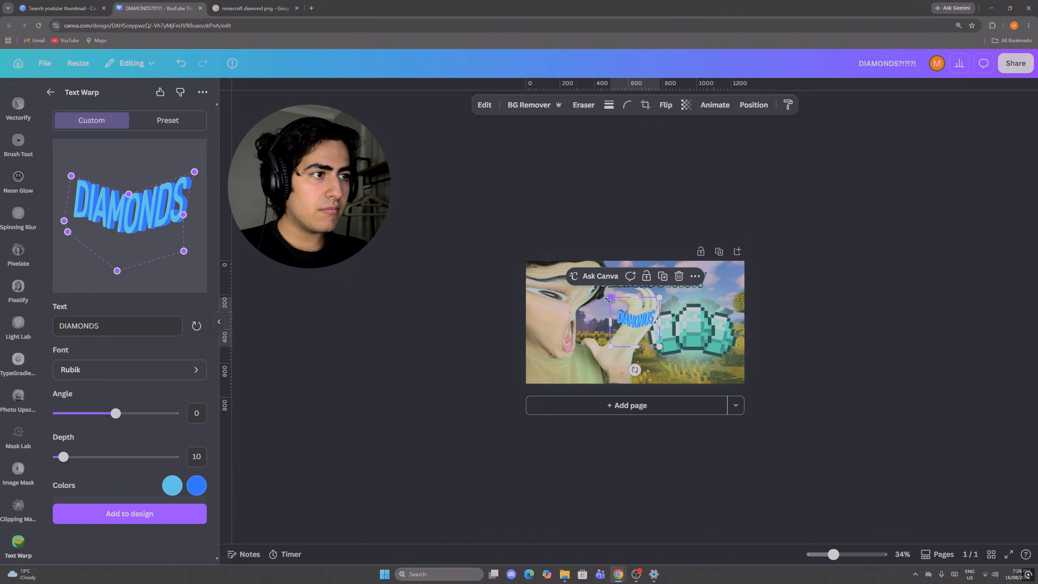
drag(608, 300, 645, 326)
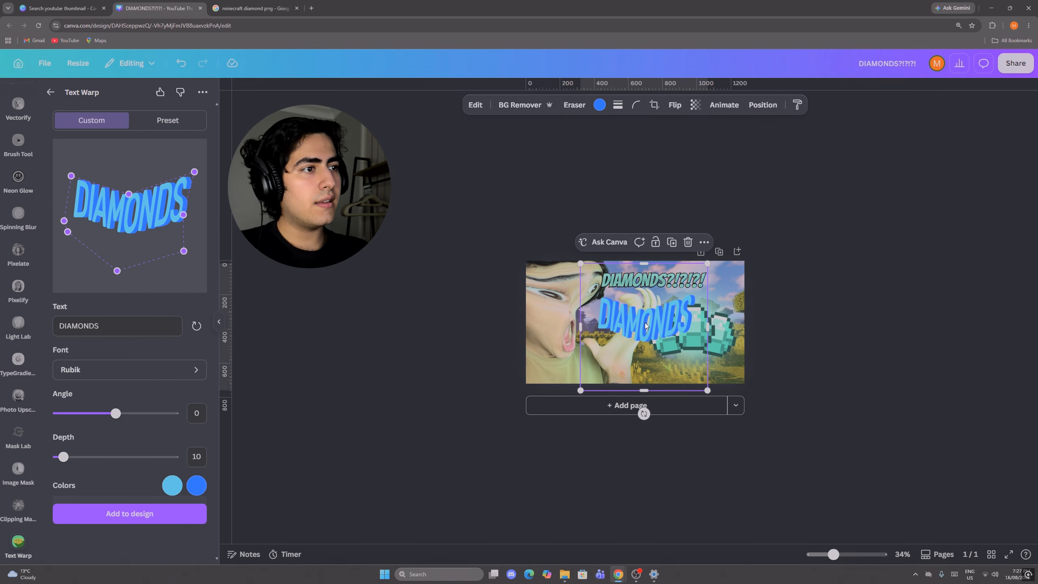
key(Delete)
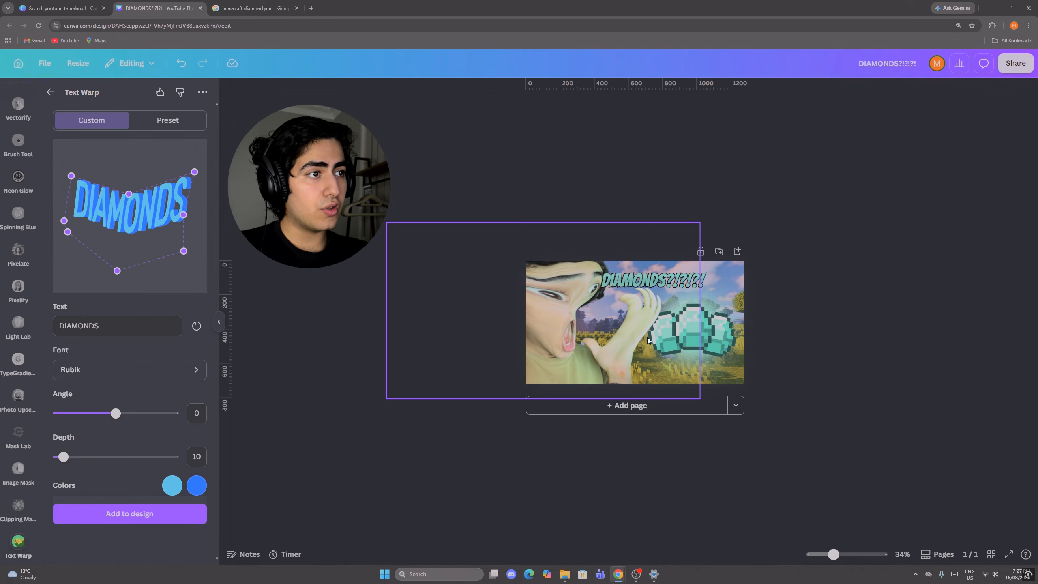
Apply the Curve effect to the overlaid teal title copy and move it below the outlined title.
click(647, 290)
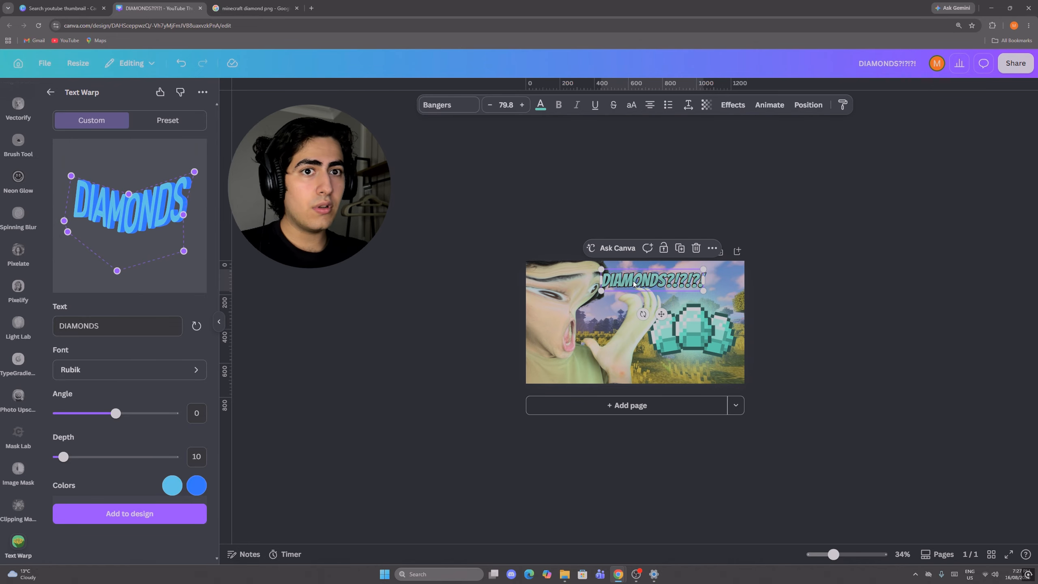
click(728, 105)
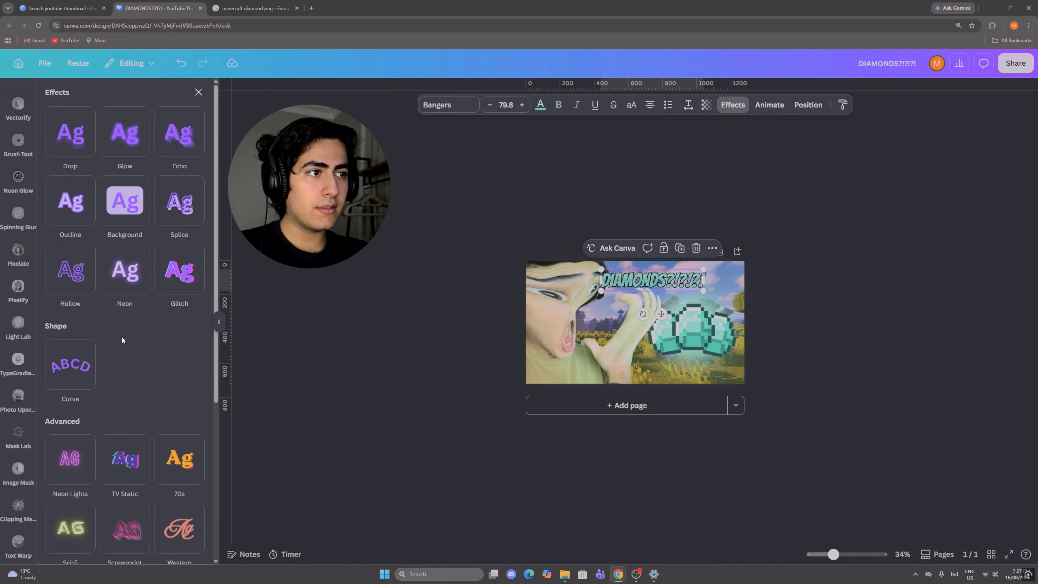
click(75, 371)
click(75, 370)
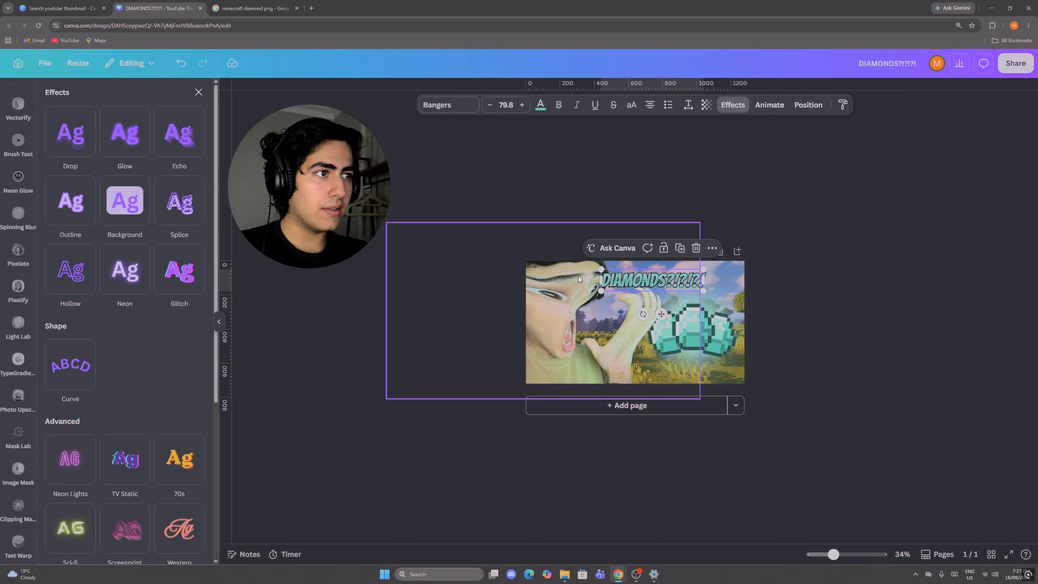
click(75, 360)
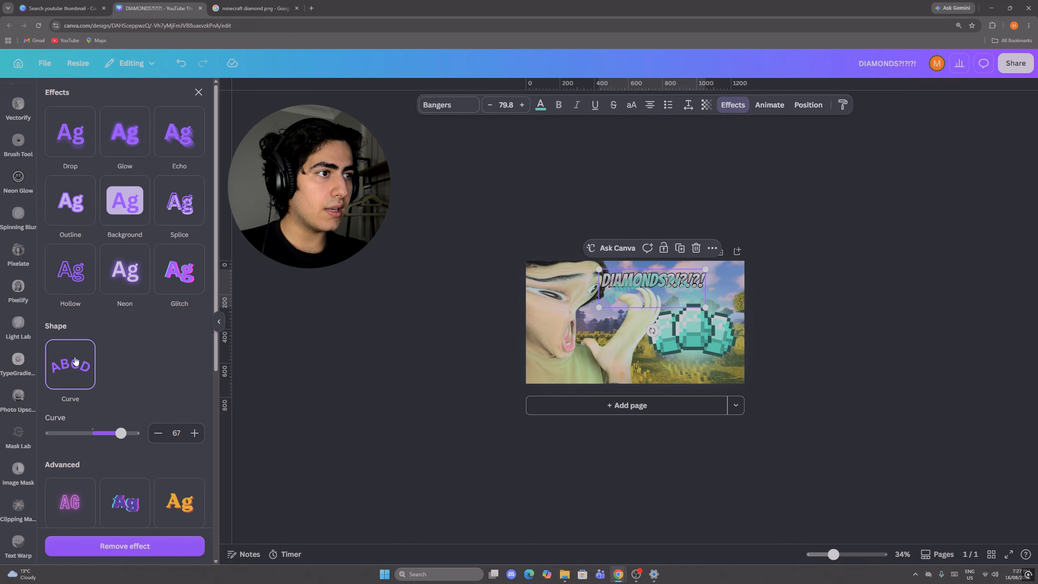
drag(618, 290, 617, 332)
Apply the Curve effect to the outlined "DIAMONDS?!?!?!" title and reduce its curve to about 49.
click(632, 281)
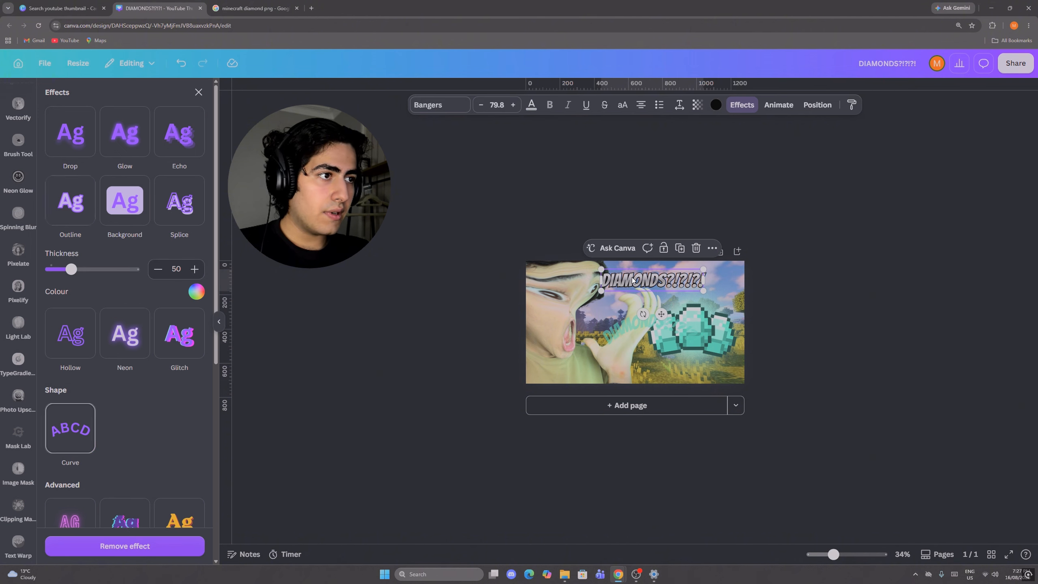
click(84, 425)
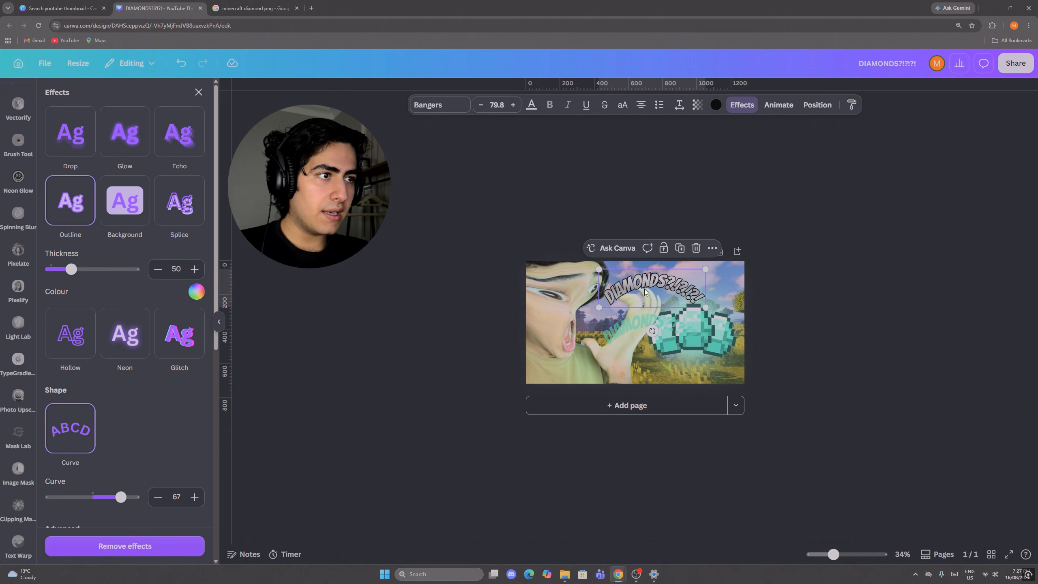
drag(118, 500, 110, 499)
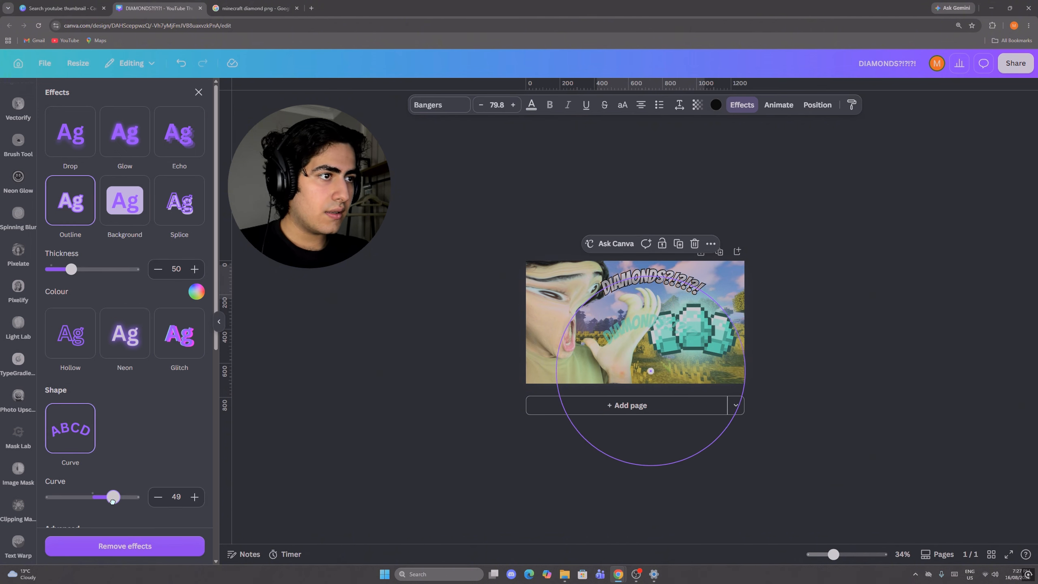
Align the curved teal title copy exactly over the curved outlined title and check the thumbnail at a larger zoom.
drag(618, 333, 621, 287)
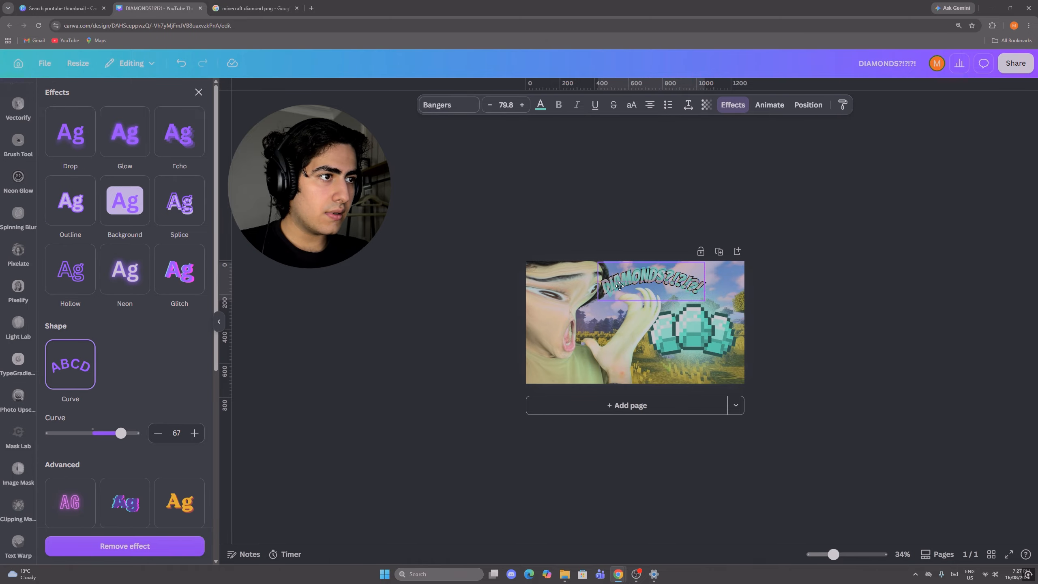
drag(644, 326, 644, 281)
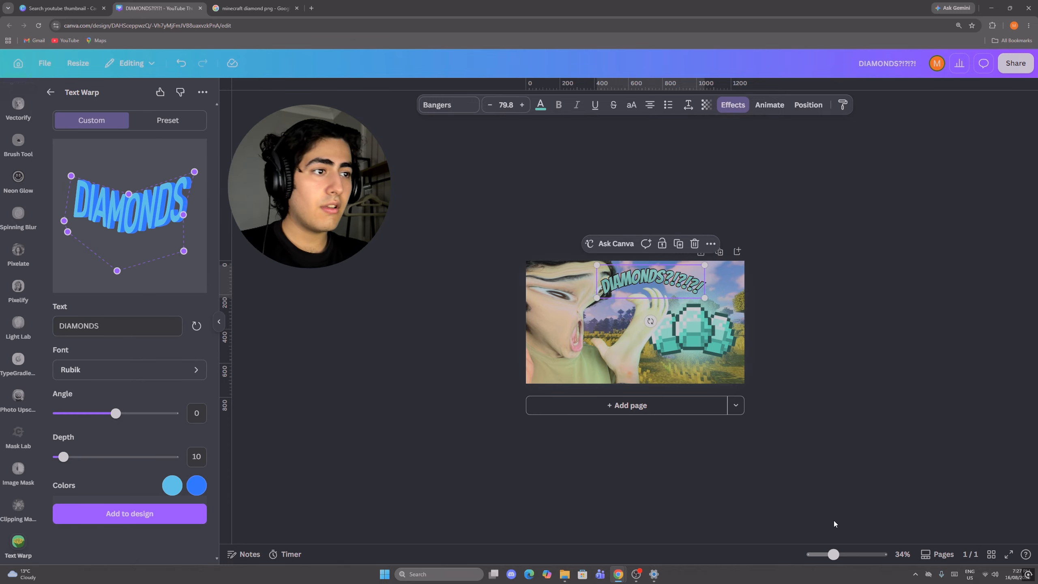
click(835, 528)
drag(833, 554, 847, 555)
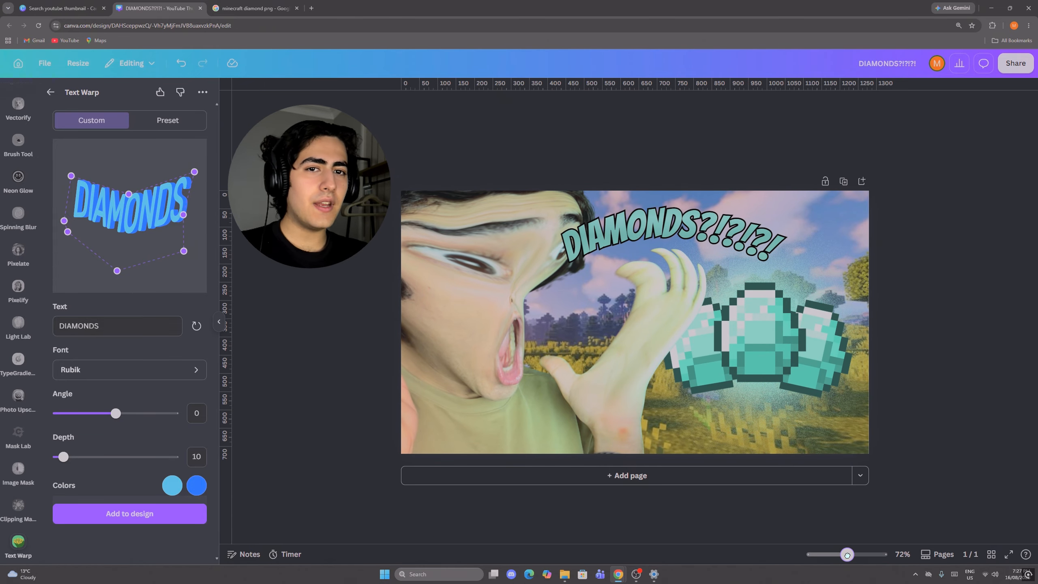